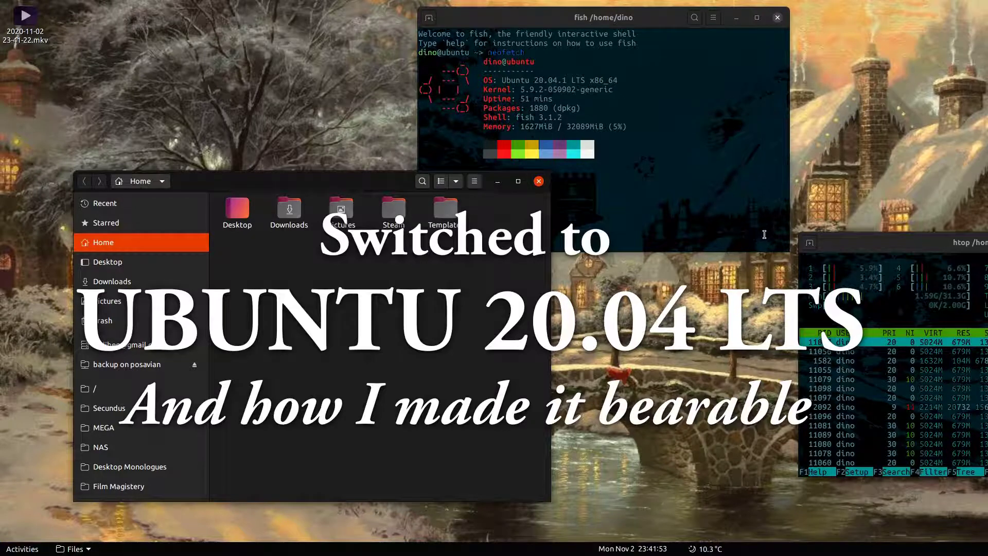
- Clear the desktop and bring up the browser with the Ubuntu Desktop download page
key("super+d")
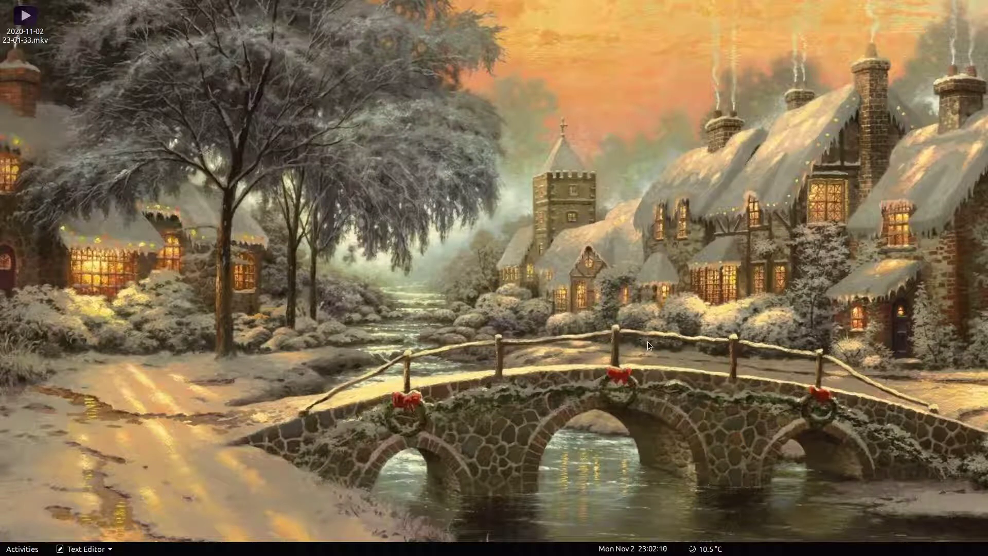
key("alt+Tab")
key("ctrl+Tab")
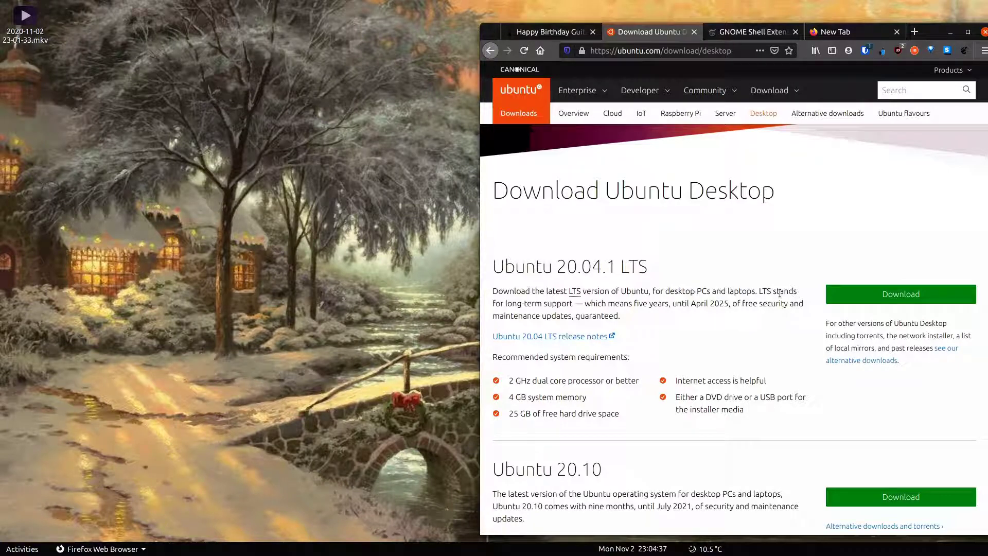
- Open a new terminal and run htop to monitor the system's resource usage
key("ctrl+alt+t")
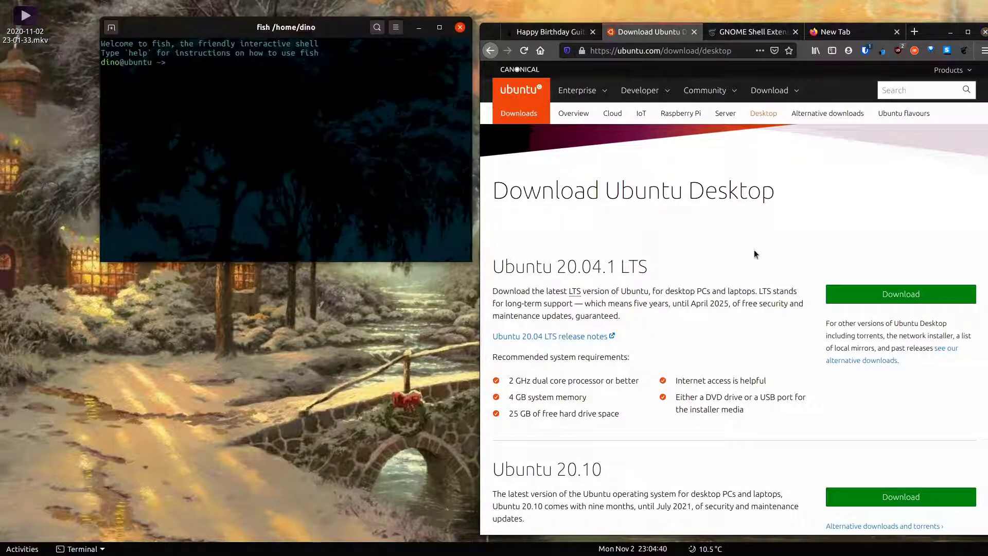
type("htop")
key("Return")
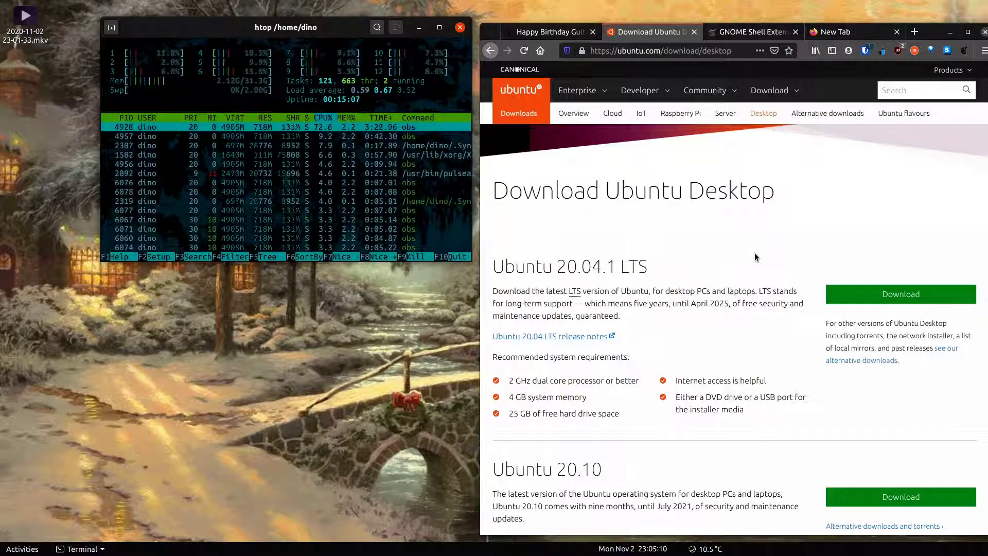
- Close the browser and arrange the htop terminal beside a newly opened Home folder window
key("ctrl+q")
left_click_drag(303, 24, 295, 304)
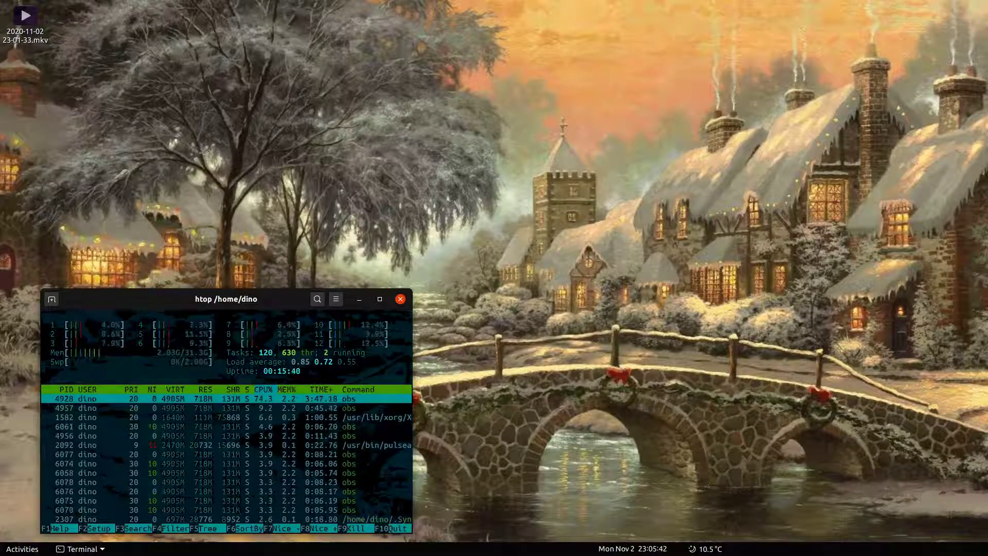
key("super+e")
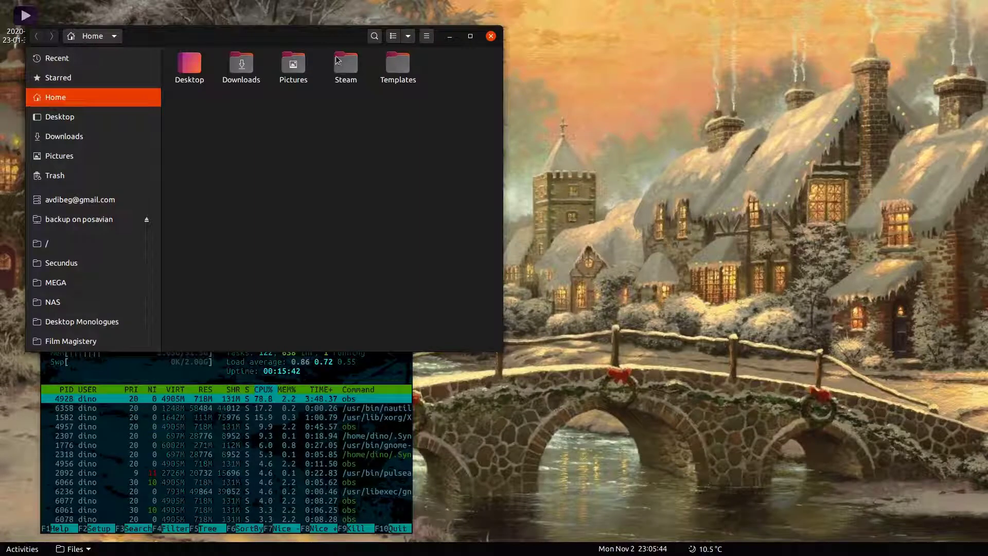
left_click_drag(291, 46, 596, 107)
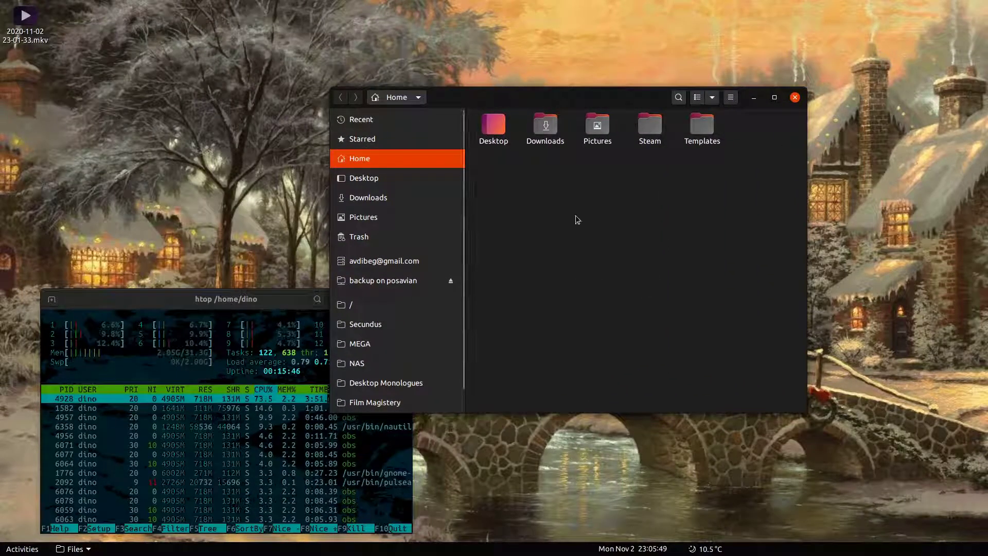
left_click_drag(622, 105, 669, 76)
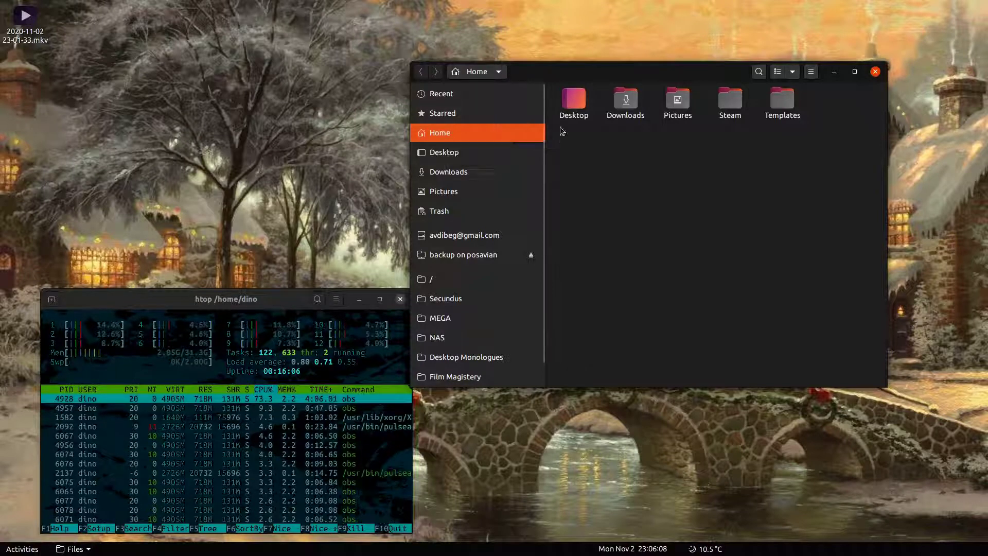
- Examine the context options of the Downloads and Pictures entries in the file manager's sidebar, leaving them unchanged
scroll(536, 123, "down", 1)
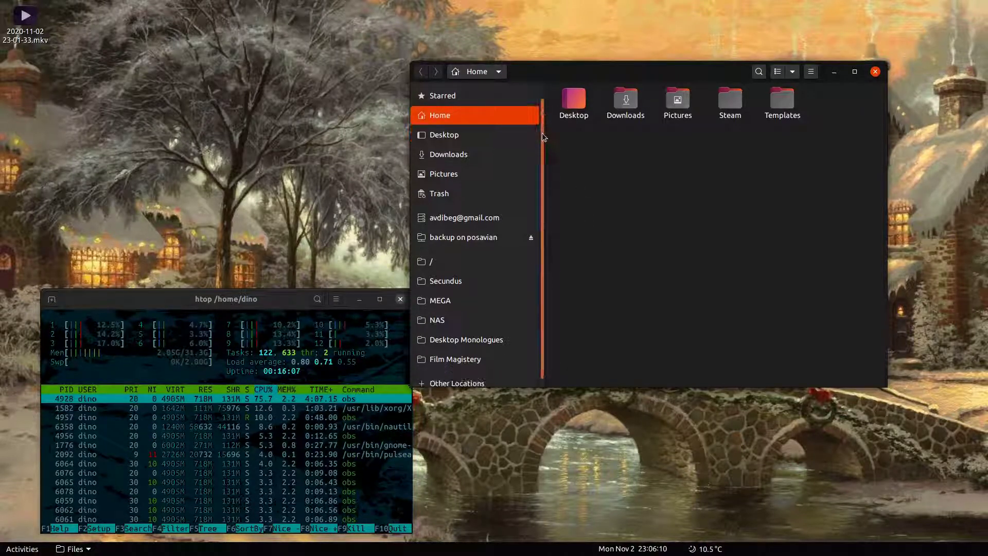
right_click(460, 162)
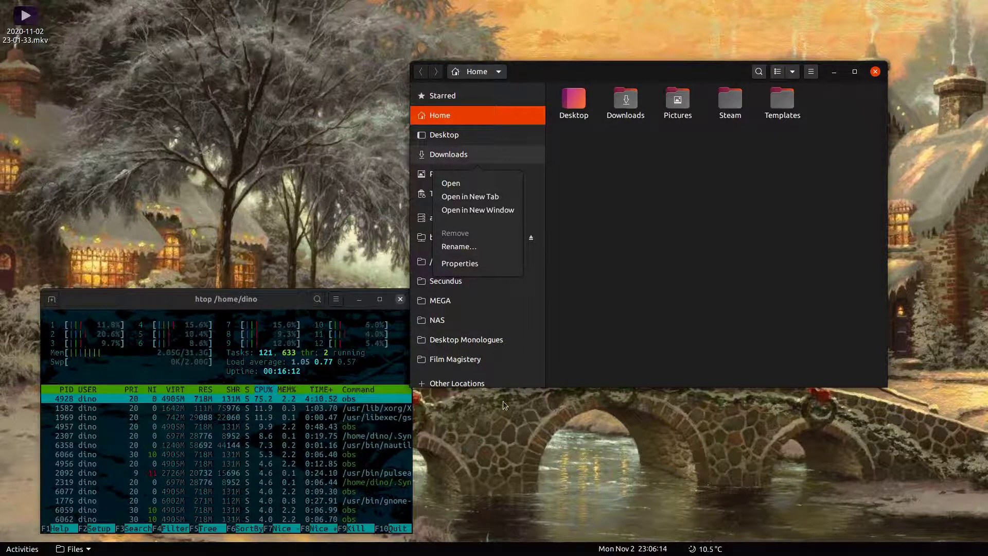
left_click(593, 278)
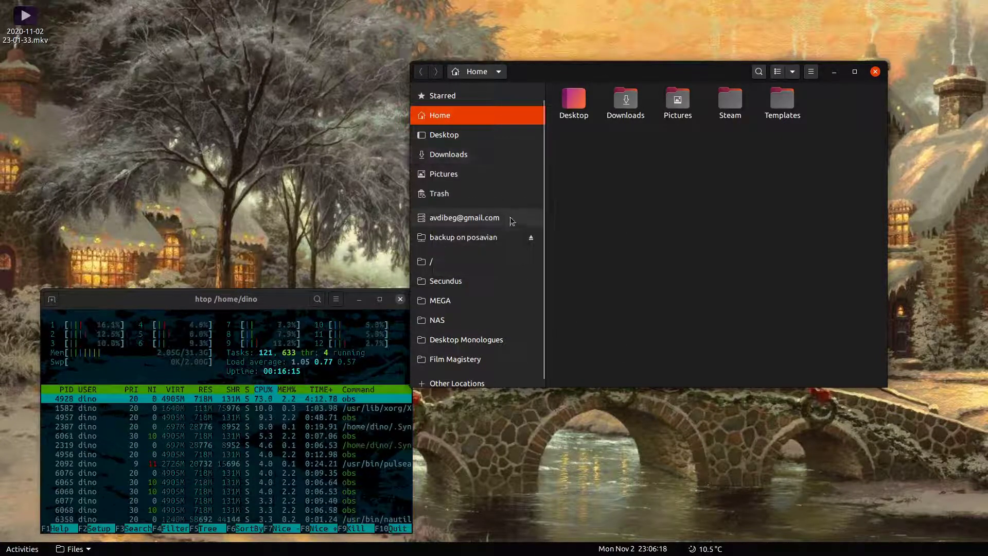
left_click_drag(517, 83, 548, 65)
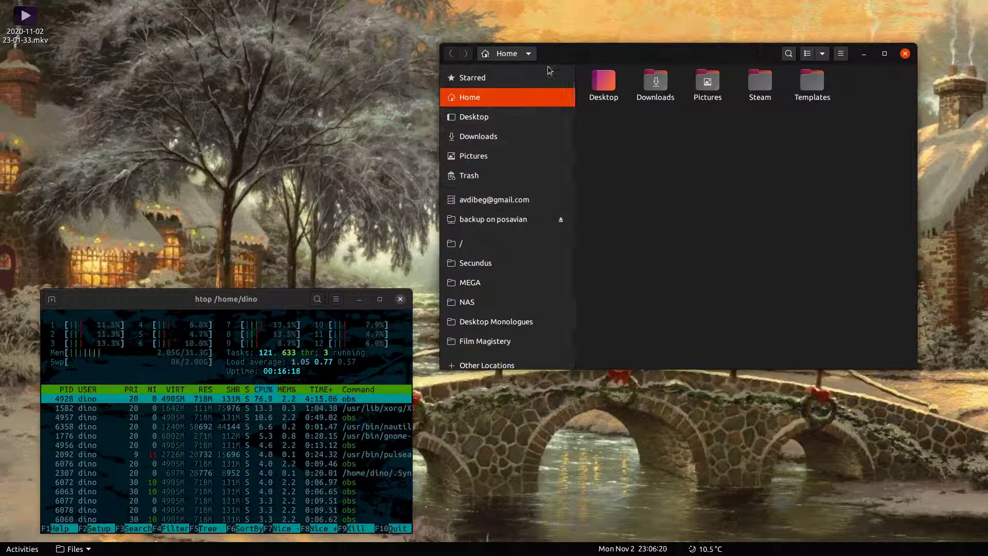
right_click(486, 158)
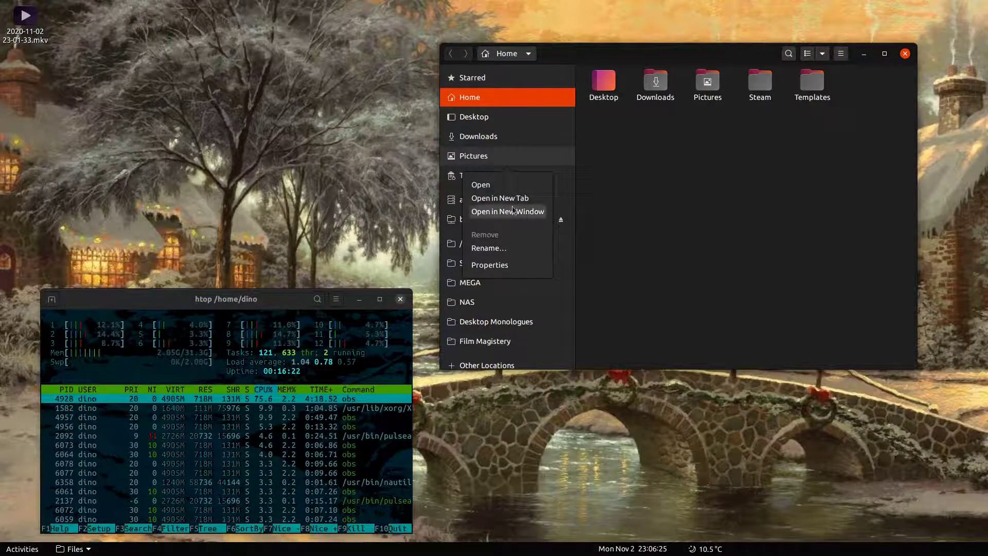
right_click(484, 139)
right_click(483, 137)
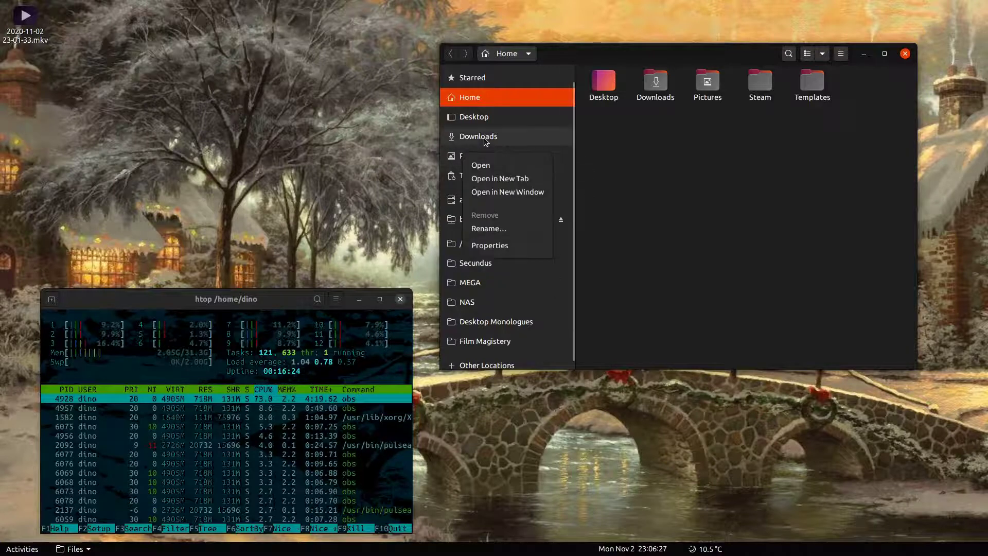
left_click(679, 141)
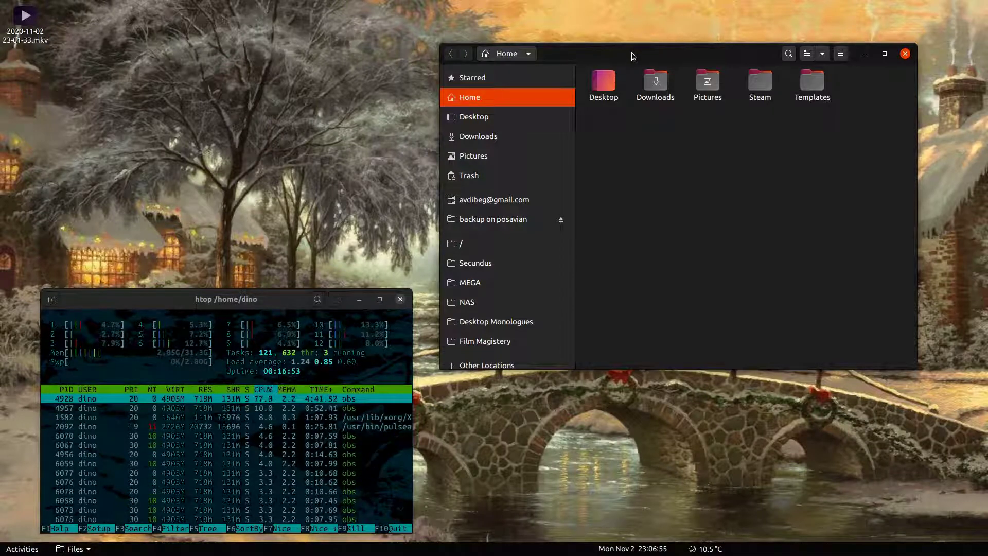
- Reposition the Home folder window on the desktop and minimize it
left_click_drag(632, 53, 607, 67)
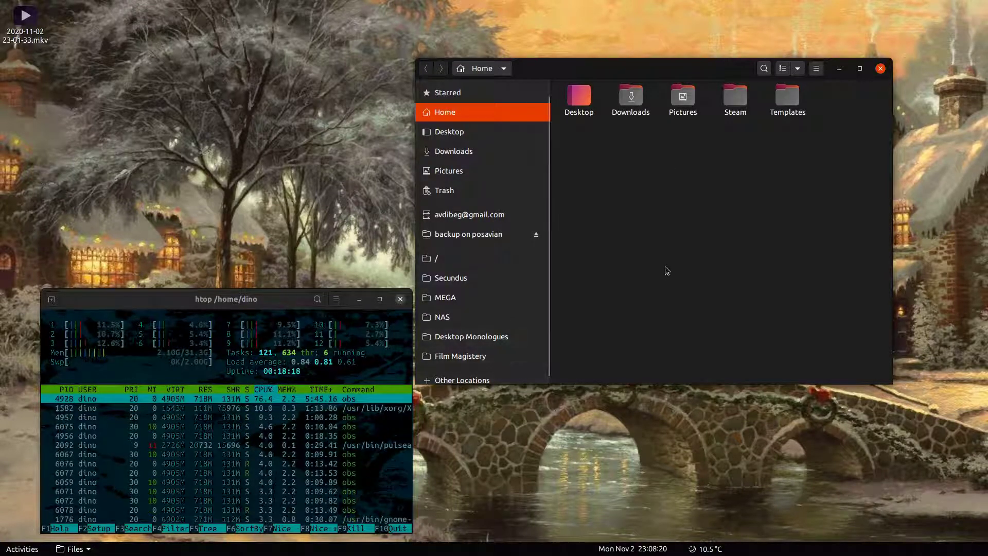
left_click_drag(686, 66, 639, 101)
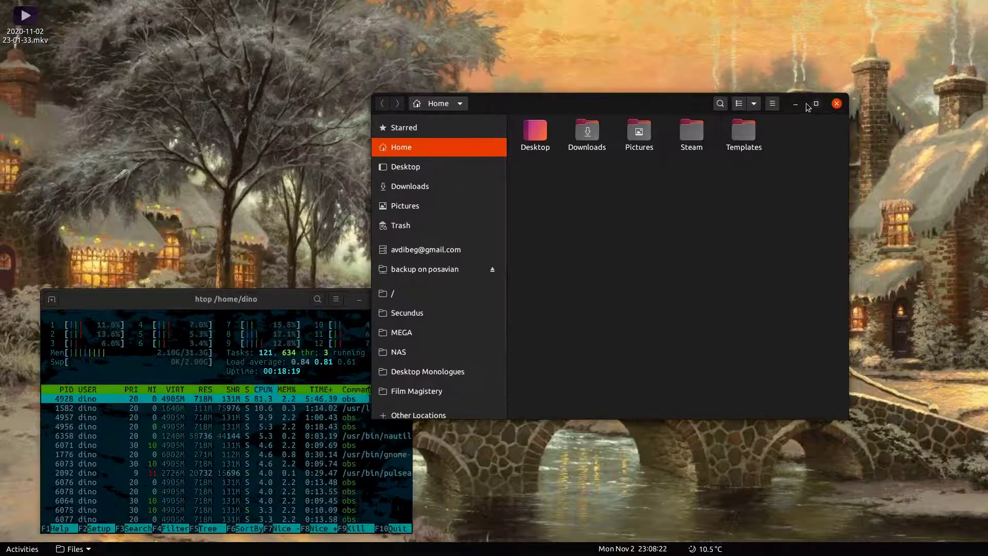
left_click(797, 105)
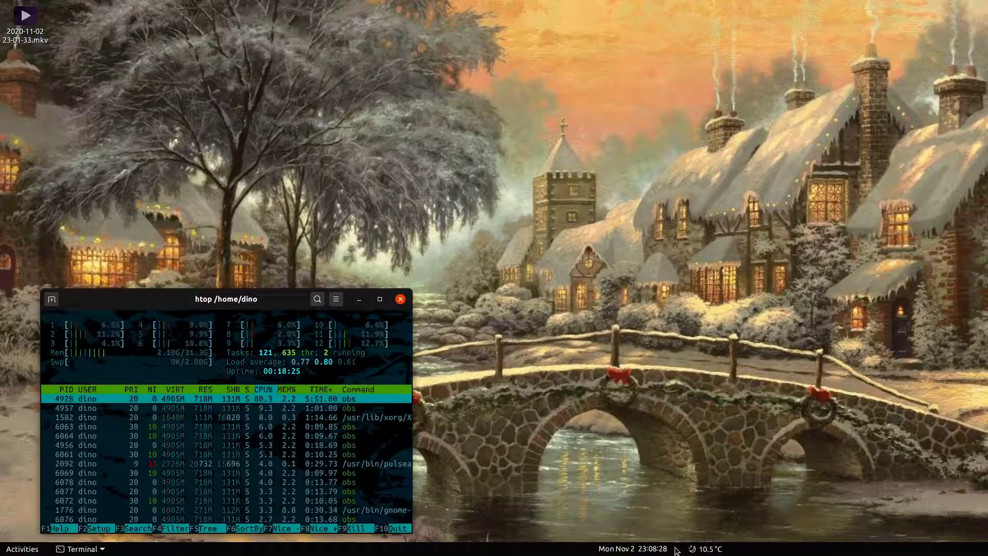
- Switch to OBS Studio to check the recording, and minimize its window
key("alt+Tab")
key("alt+Tab")
key("alt+Tab")
key("alt+Tab")
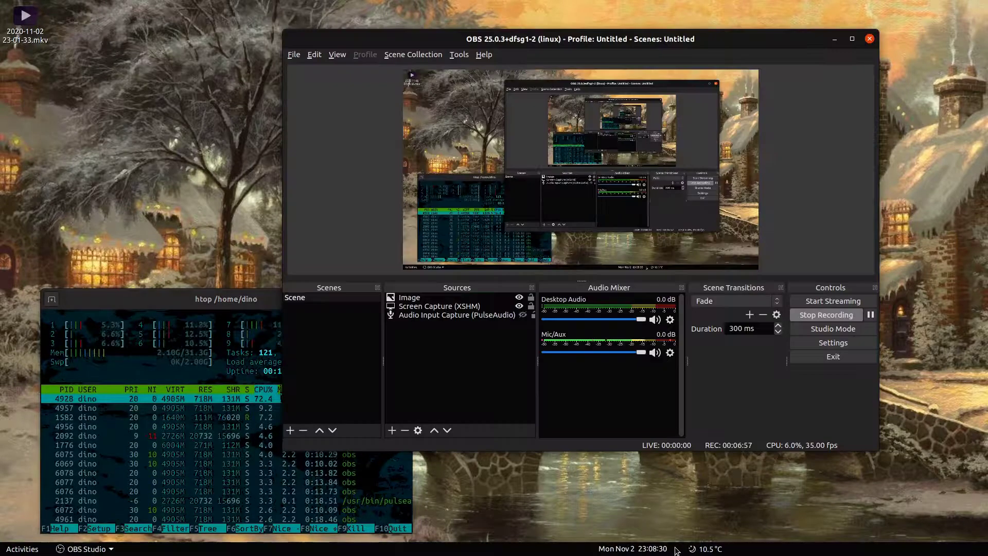
left_click(834, 40)
- Move the htop terminal window from the desktop's lower-left area toward its middle
left_click_drag(219, 293, 457, 89)
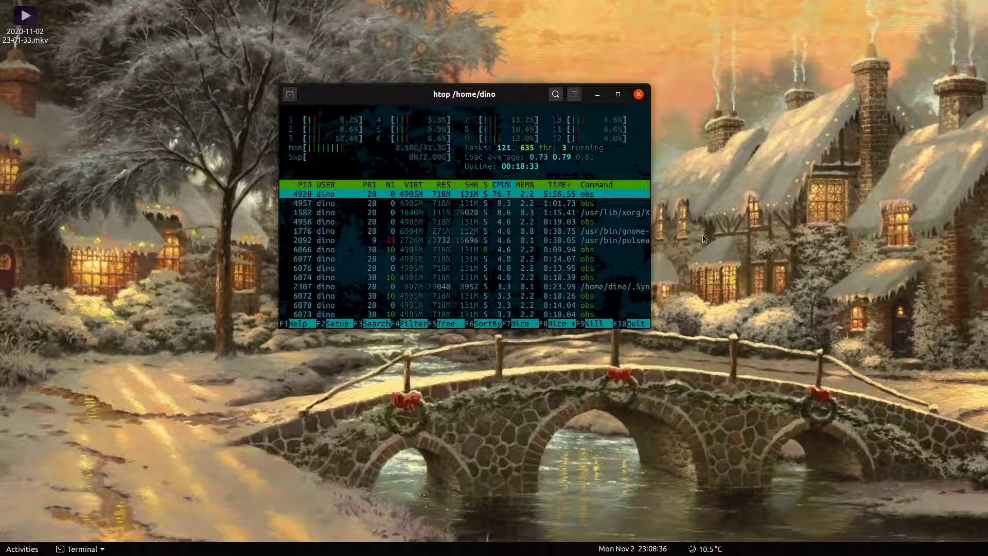
left_click_drag(525, 94, 661, 144)
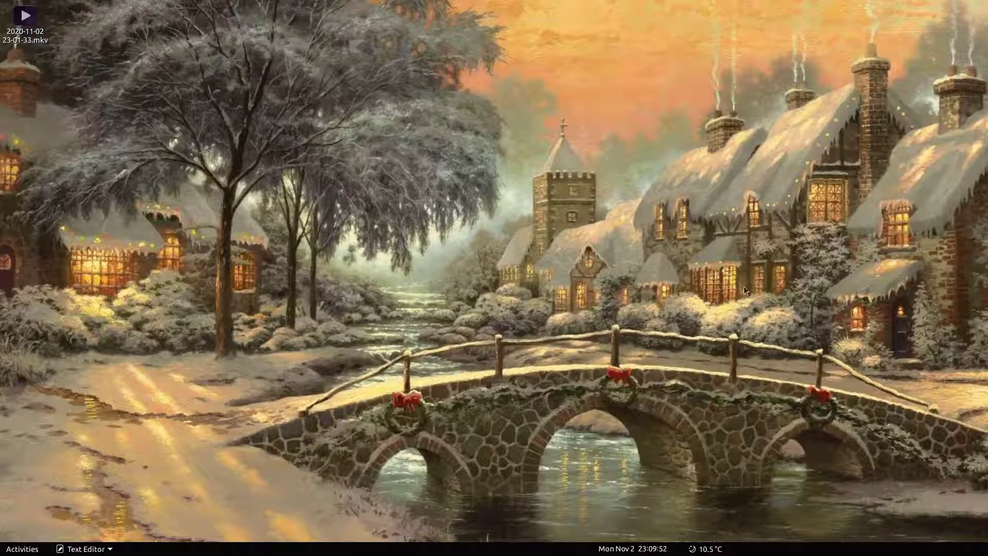
- Examine which commands the empty desktop's context menu offers, and dismiss it
right_click(570, 137)
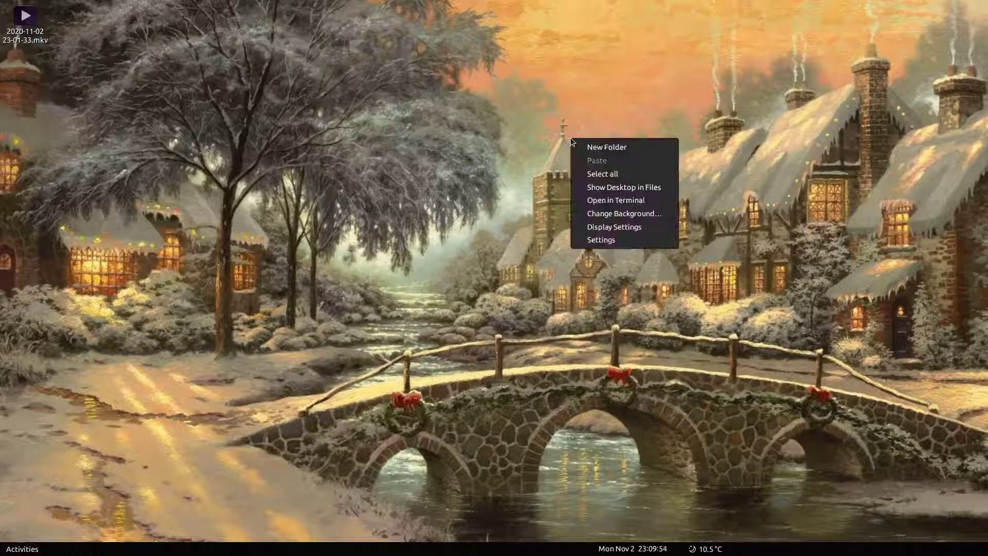
left_click(518, 238)
left_click_drag(887, 146, 608, 196)
- Open the Templates folder in the file manager and select New text file.txt
key("super+e")
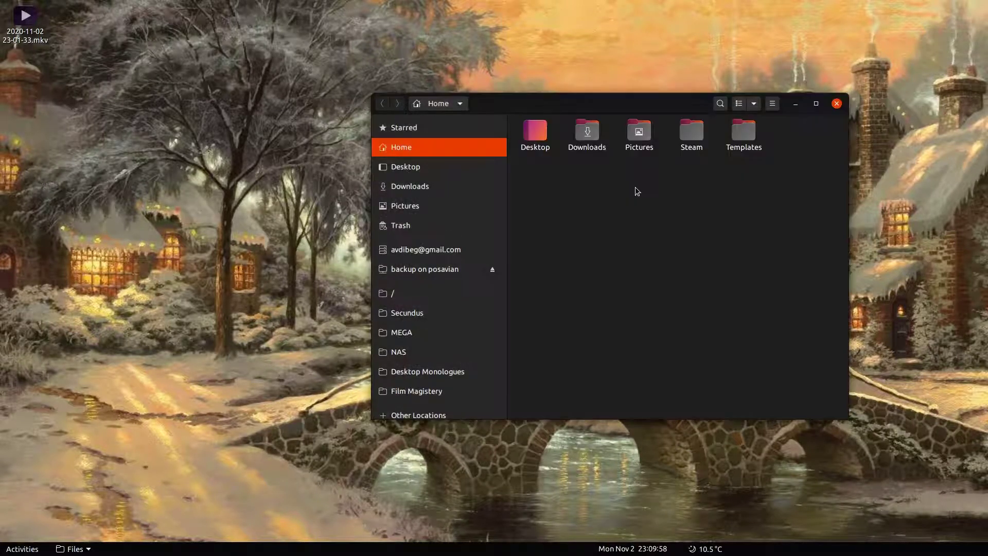
double_click(746, 132)
left_click_drag(599, 104, 891, 116)
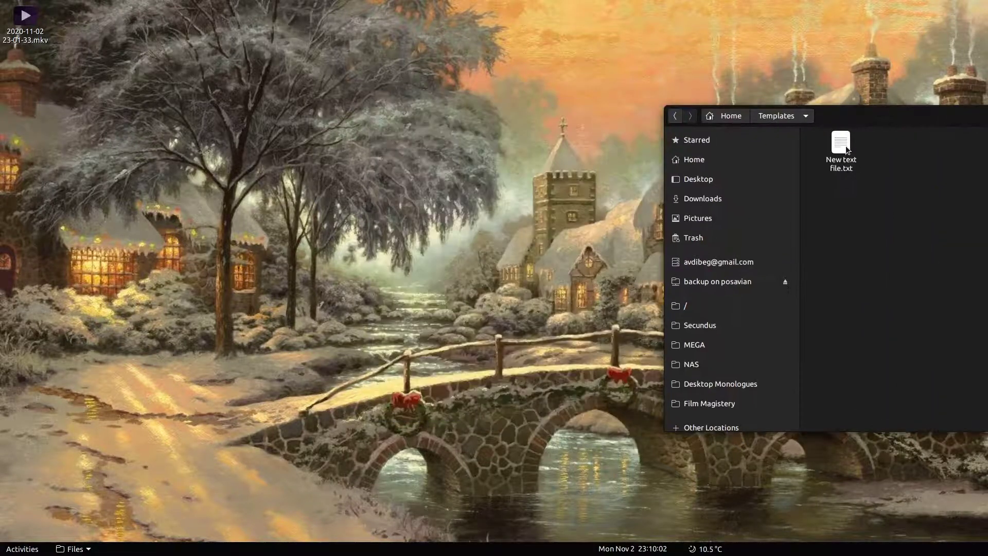
left_click_drag(848, 149, 726, 149)
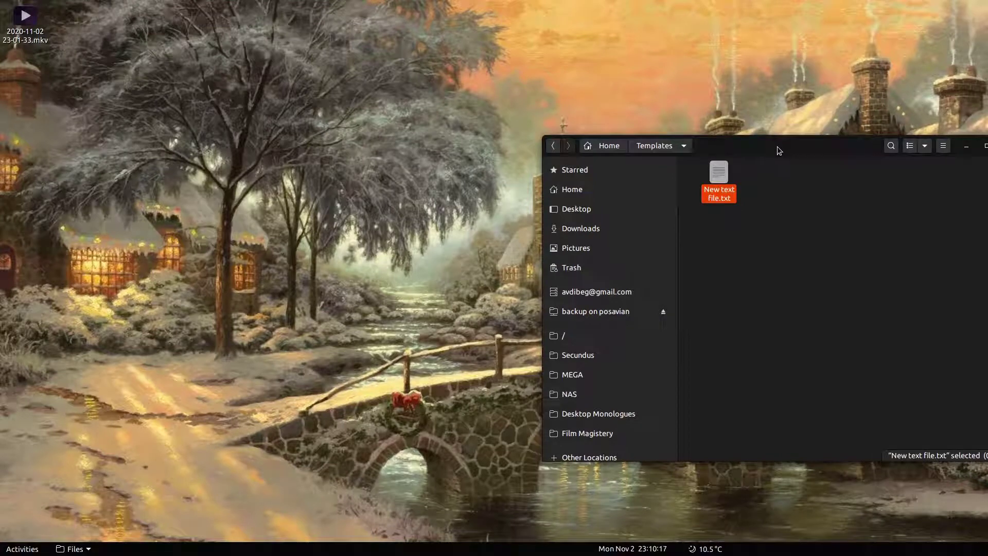
- Deselect the template file and close the Templates folder window
left_click(805, 161)
left_click_drag(807, 150, 891, 223)
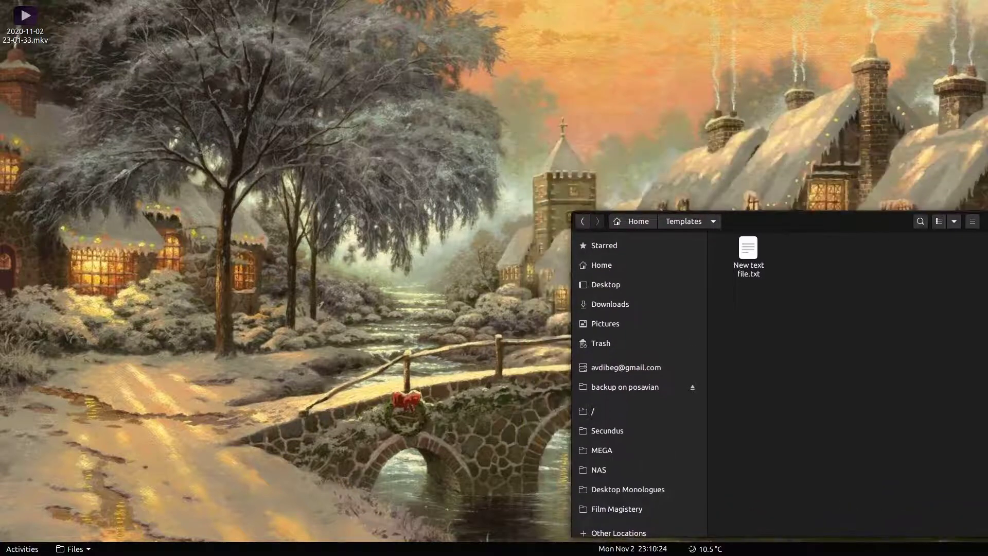
left_click_drag(987, 223, 833, 163)
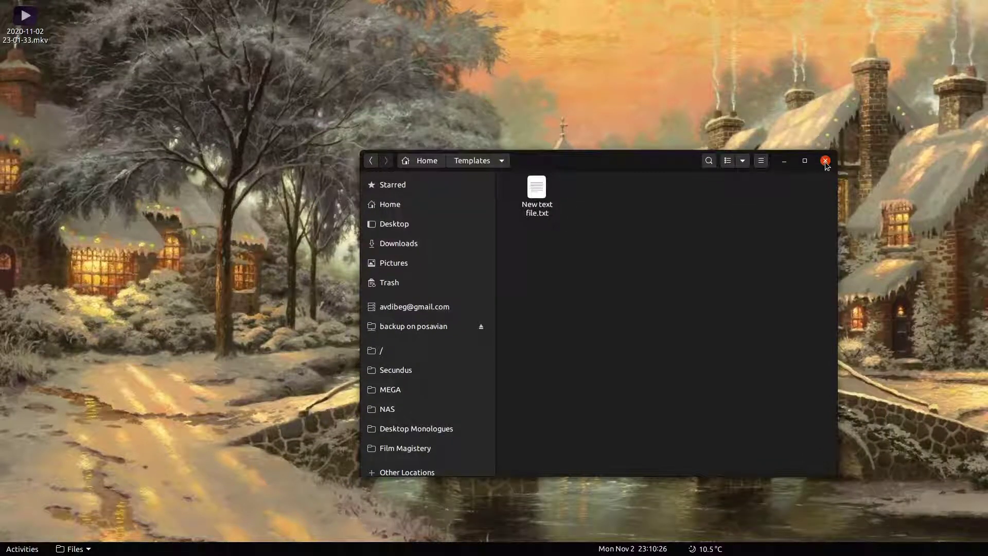
left_click(826, 161)
left_click(825, 161)
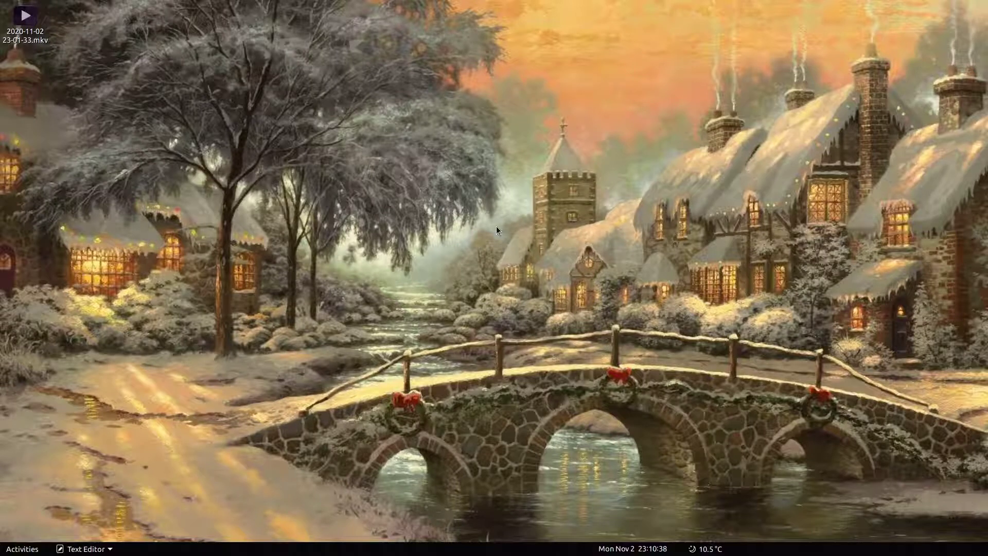
- Open a Home folder window and set the window colors to Light in the system's Appearance settings
key("super+e")
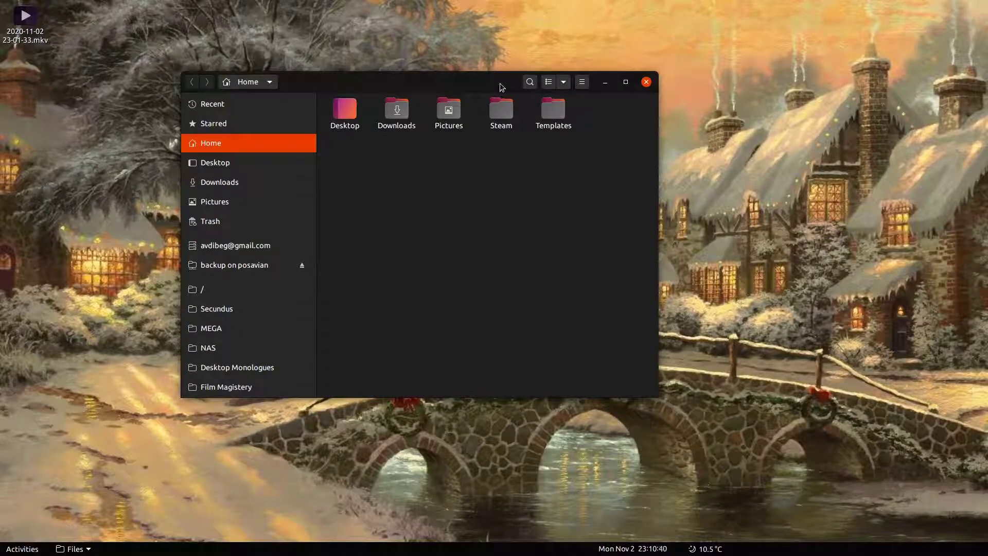
key("super")
type("setting")
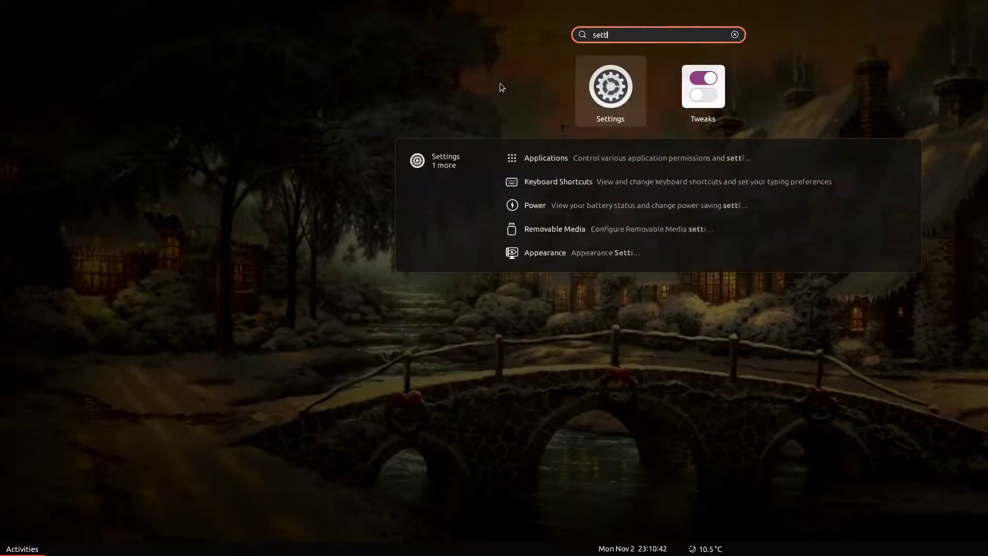
key("Return")
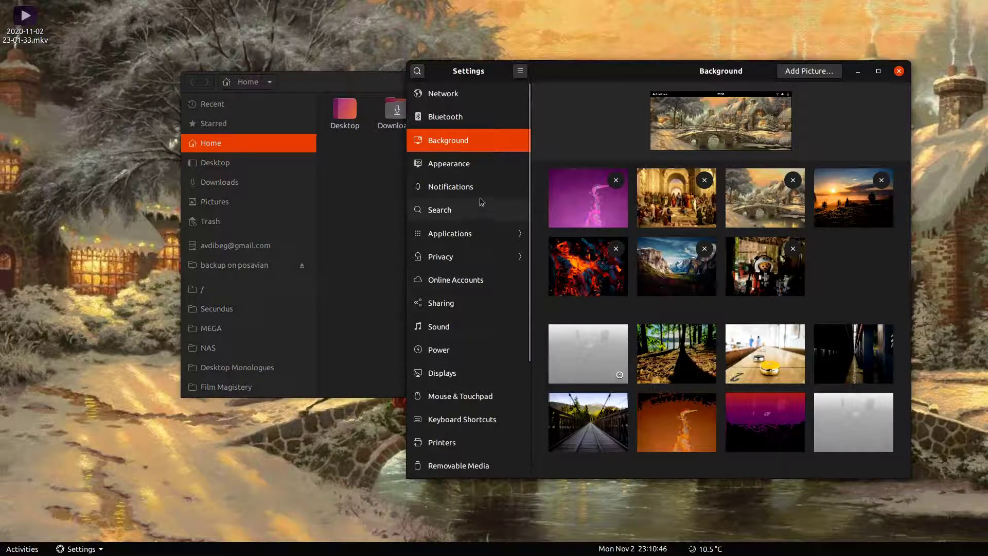
left_click(470, 163)
left_click(631, 136)
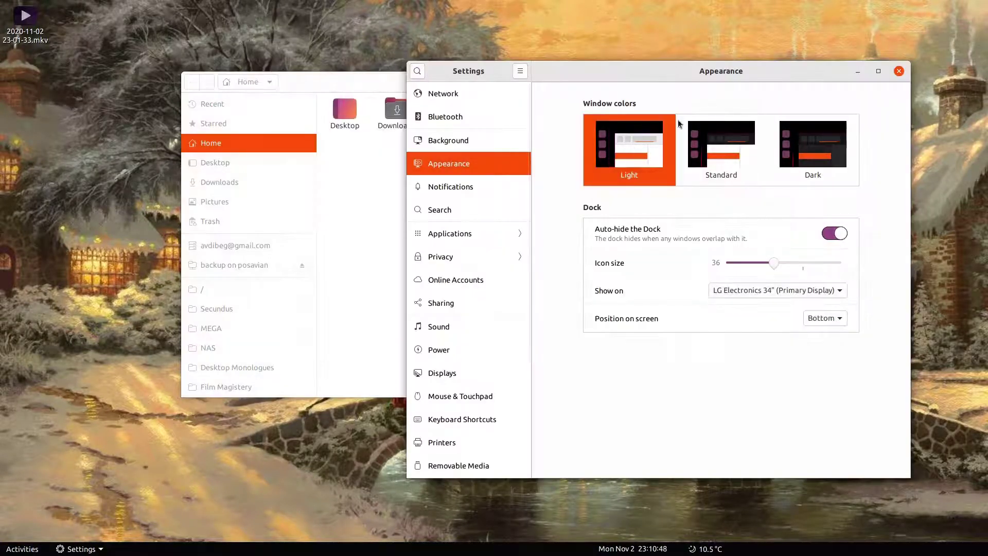
- Minimize the Settings window and move the Home folder window to the middle of the desktop
left_click_drag(776, 69, 800, 42)
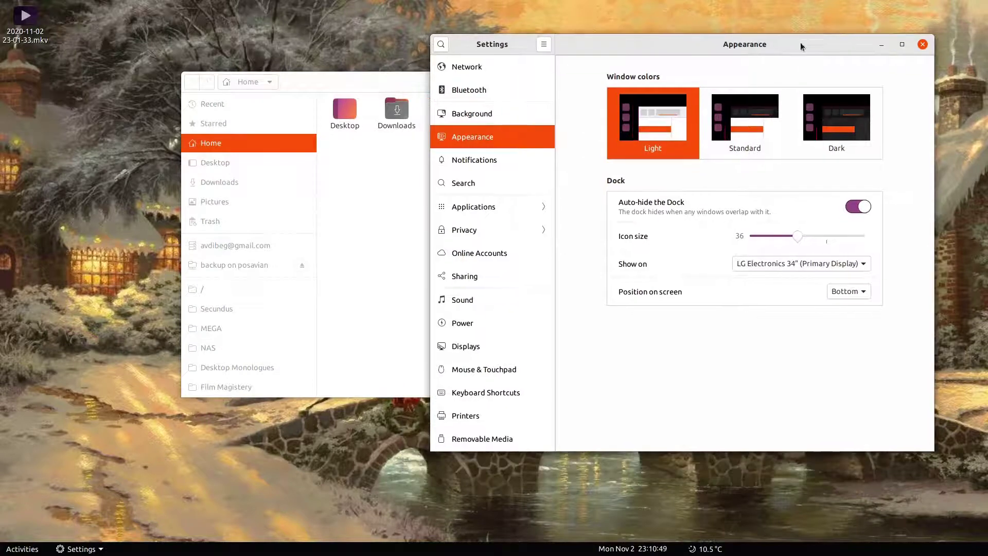
left_click(882, 45)
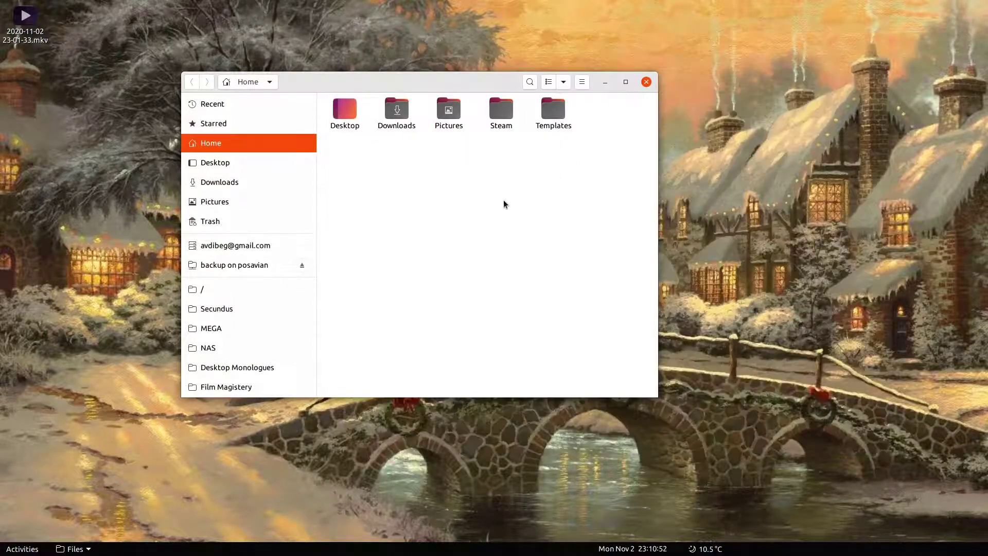
left_click_drag(480, 84, 632, 73)
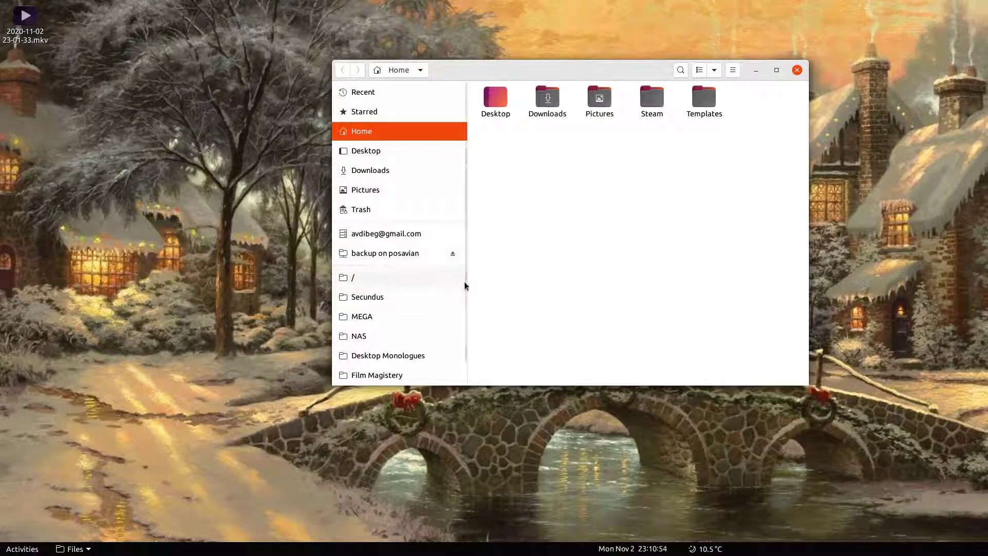
- Make the Home folder window slightly taller and move it to the upper middle of the desktop
left_click_drag(462, 279, 467, 196)
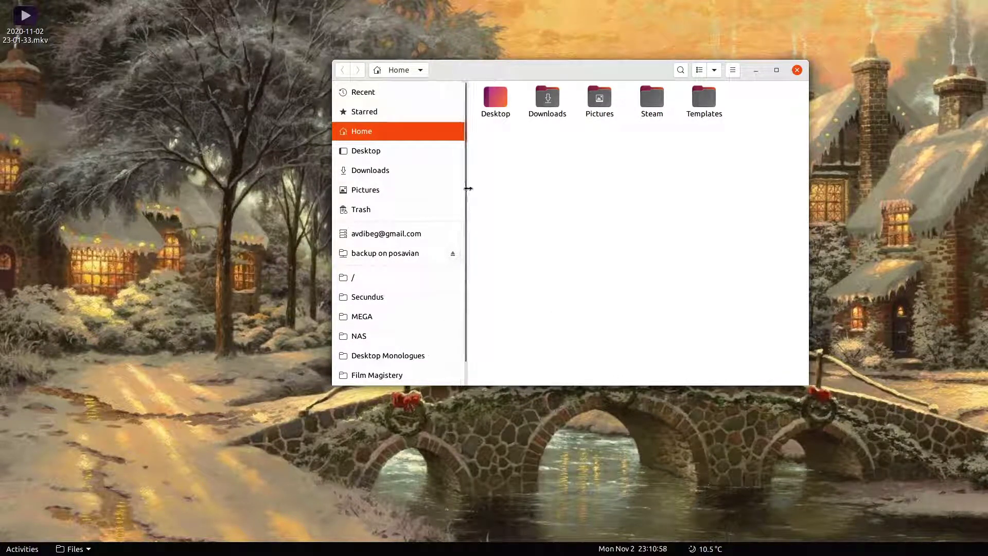
mouse_move(805, 383)
left_mouse_down()
mouse_move(806, 412)
mouse_move(805, 389)
left_mouse_up()
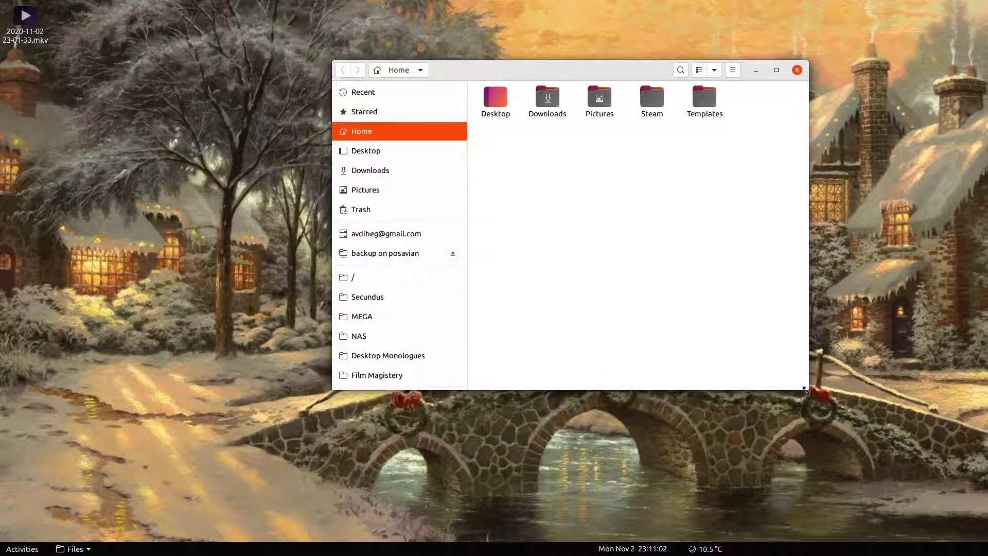
left_click_drag(638, 78, 678, 89)
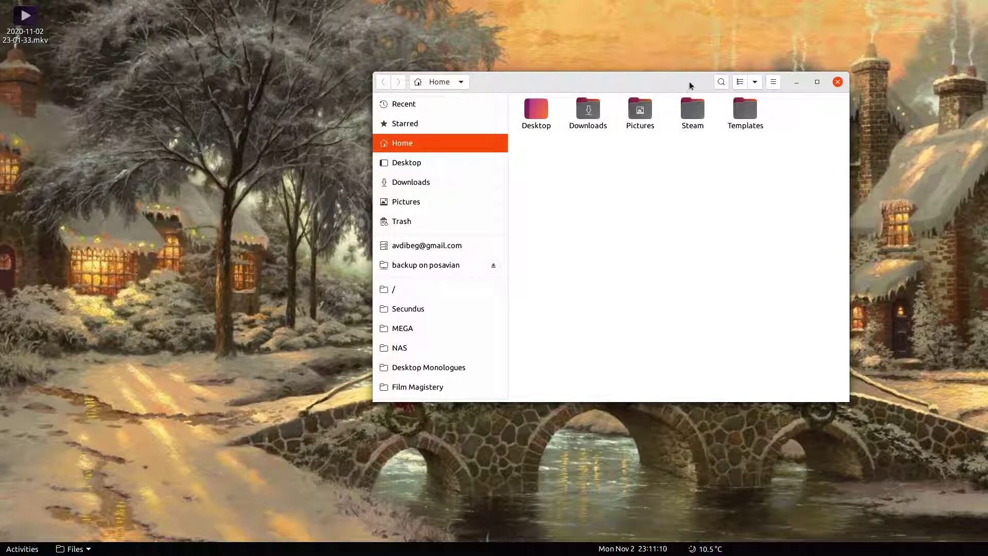
left_click_drag(690, 86, 558, 44)
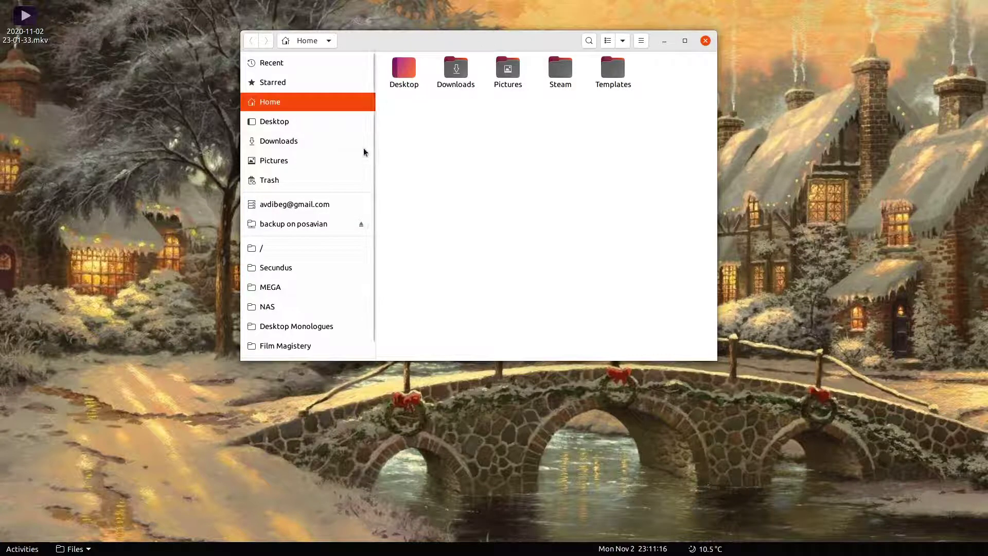
- Switch back to the Settings window, set the window colors to Dark, and close Settings
key("alt+Tab")
key("alt+Tab")
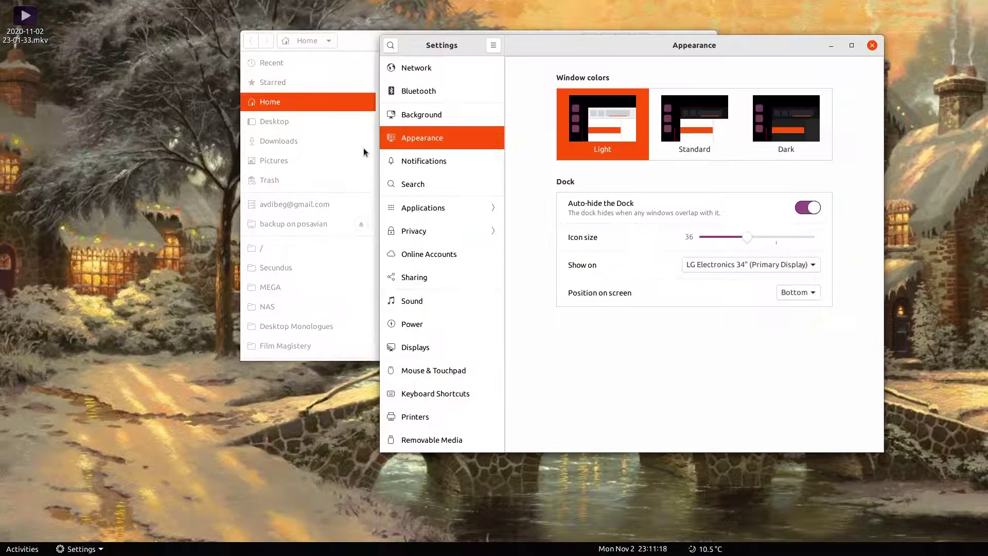
left_click(791, 127)
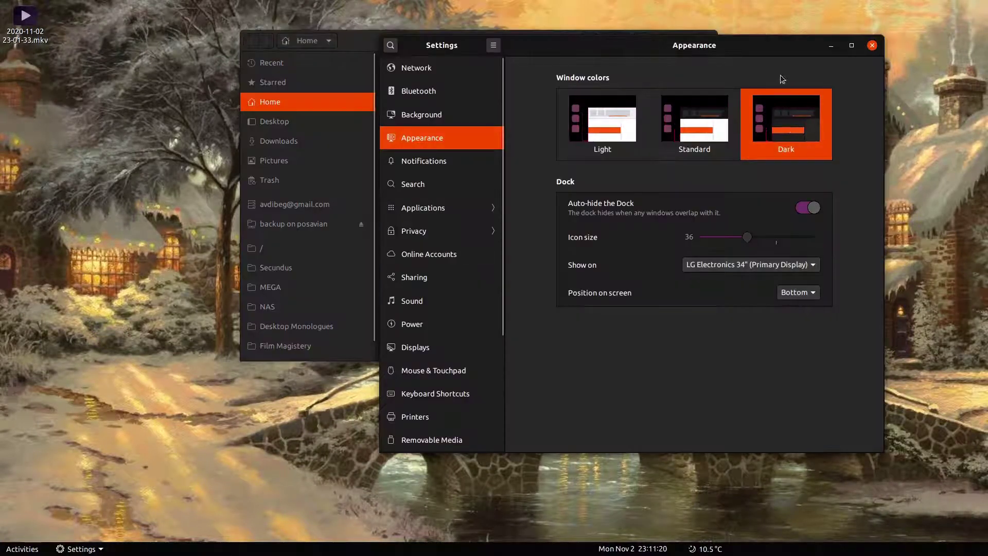
left_click_drag(774, 46, 810, 125)
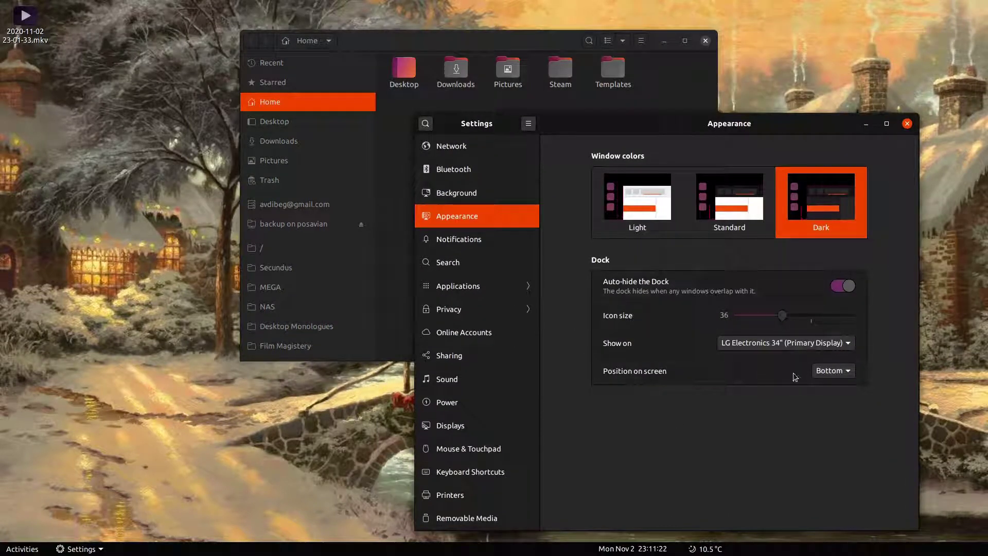
left_click(909, 124)
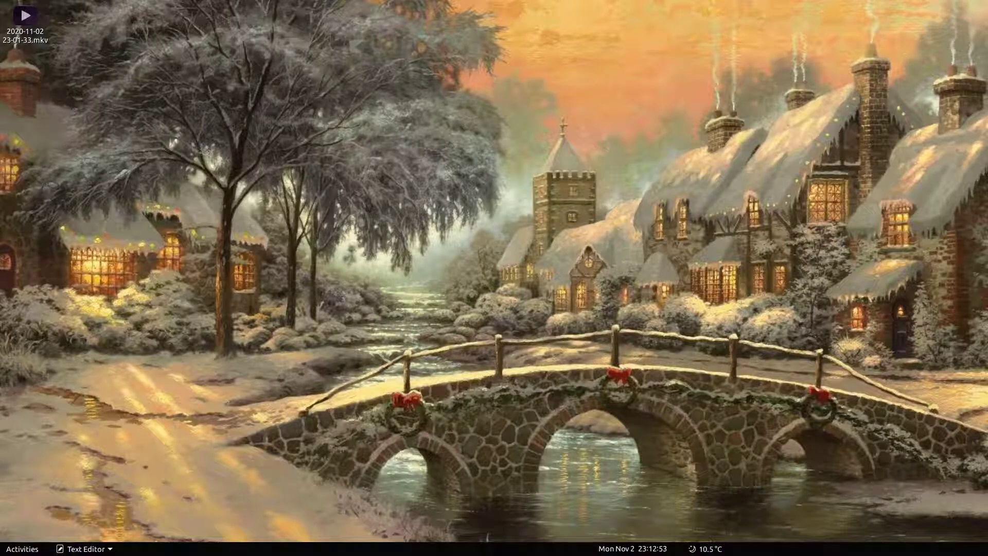
- Bring up a Home folder window to view its dark styling and dismiss it
key("super+e")
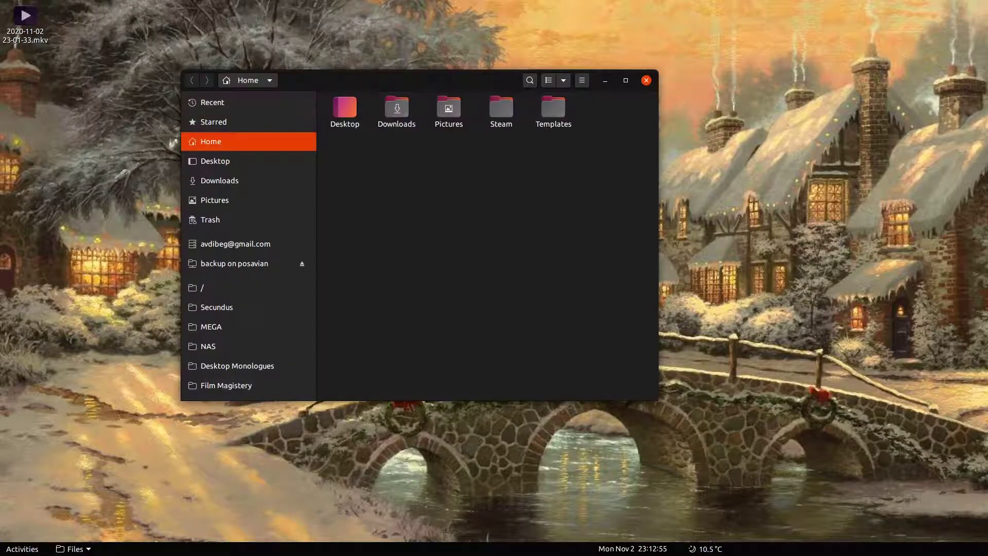
key("ctrl+q")
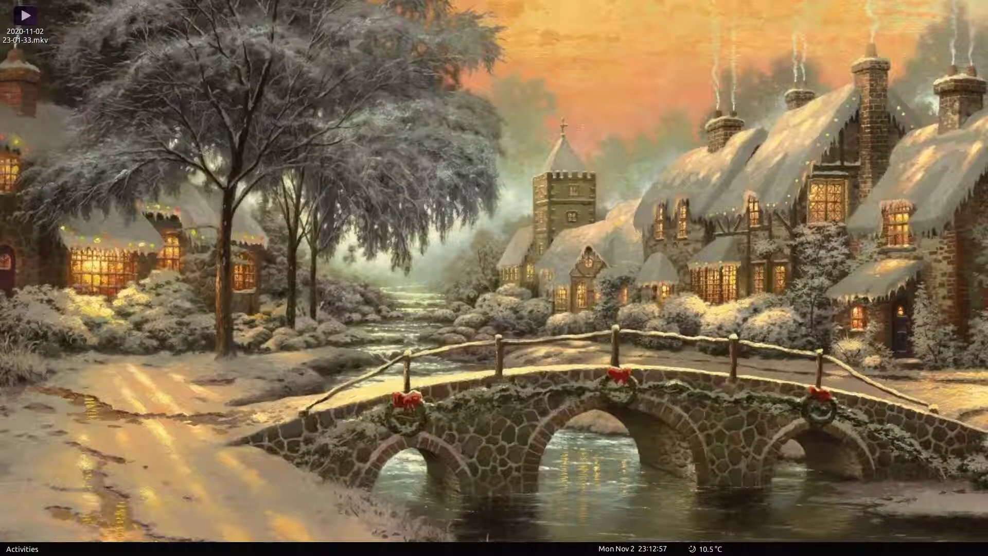
- Show all applications and look inside the Internet, Office, and Sound & Video groups
key("super")
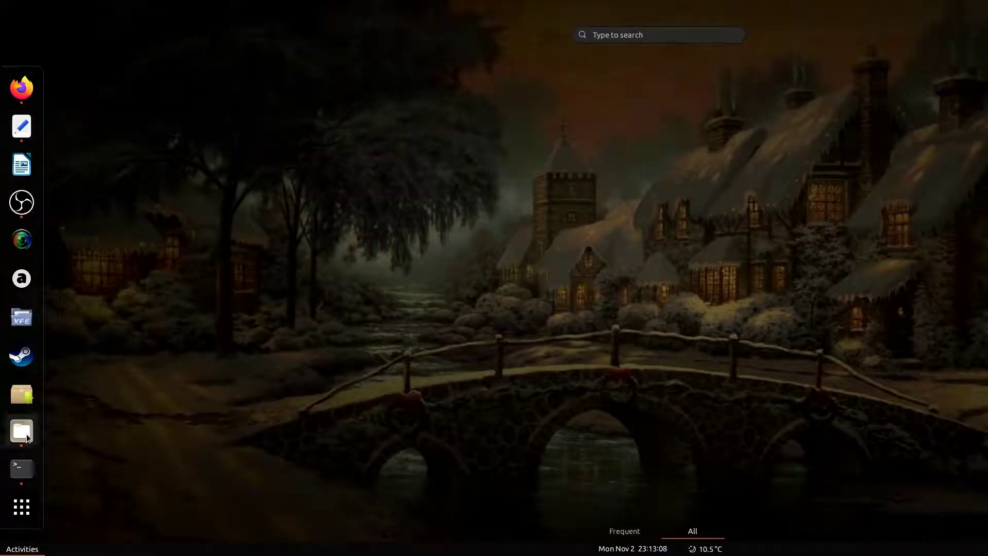
key("Escape")
key("super+a")
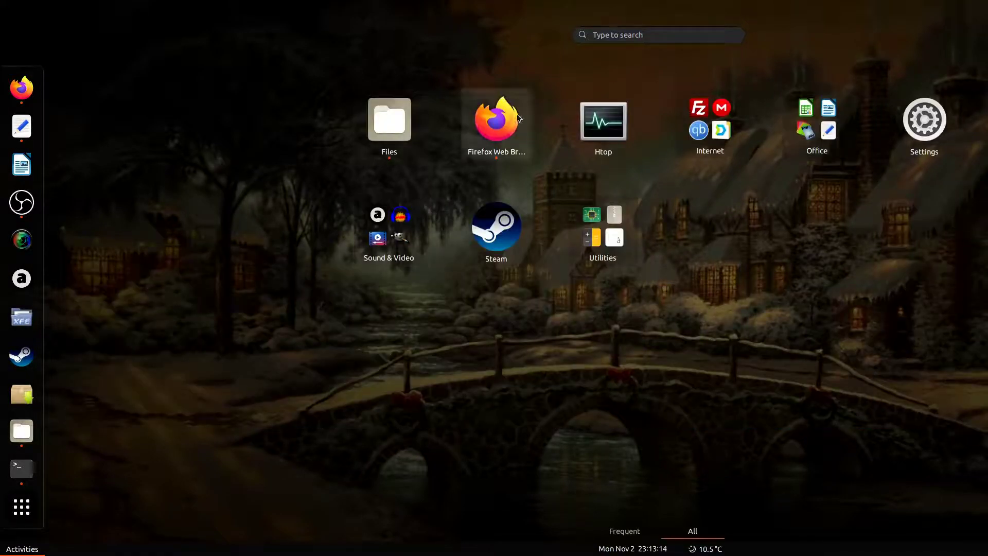
left_click(715, 116)
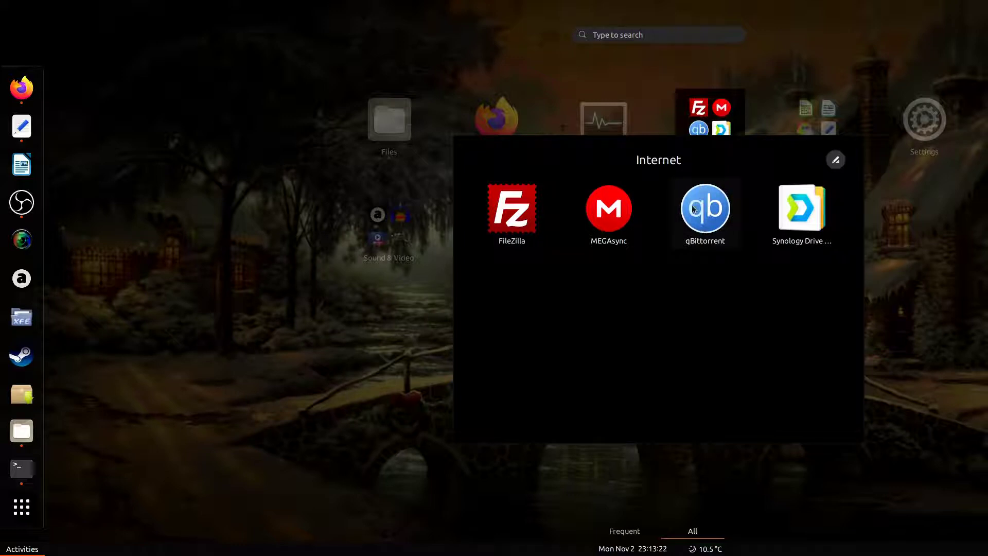
left_click(952, 224)
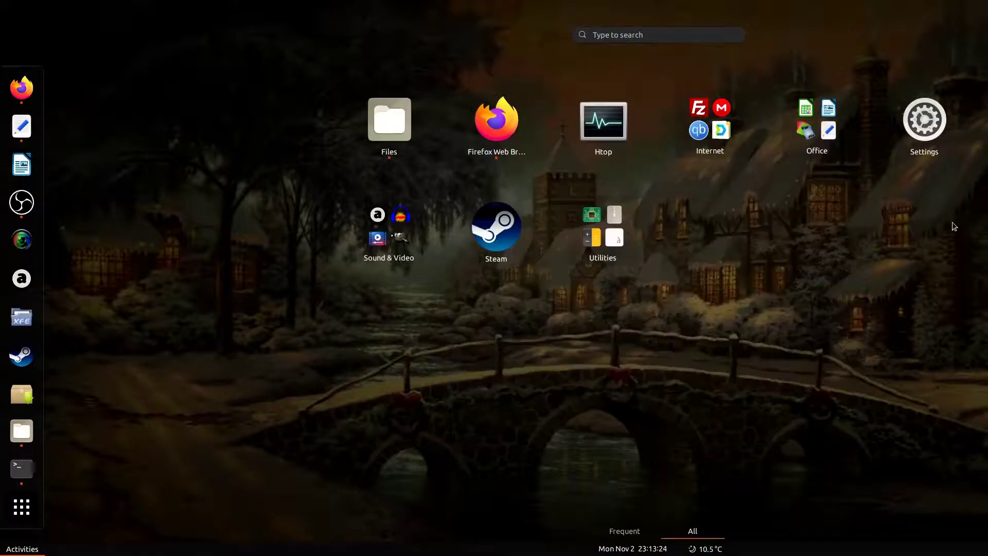
left_click(815, 129)
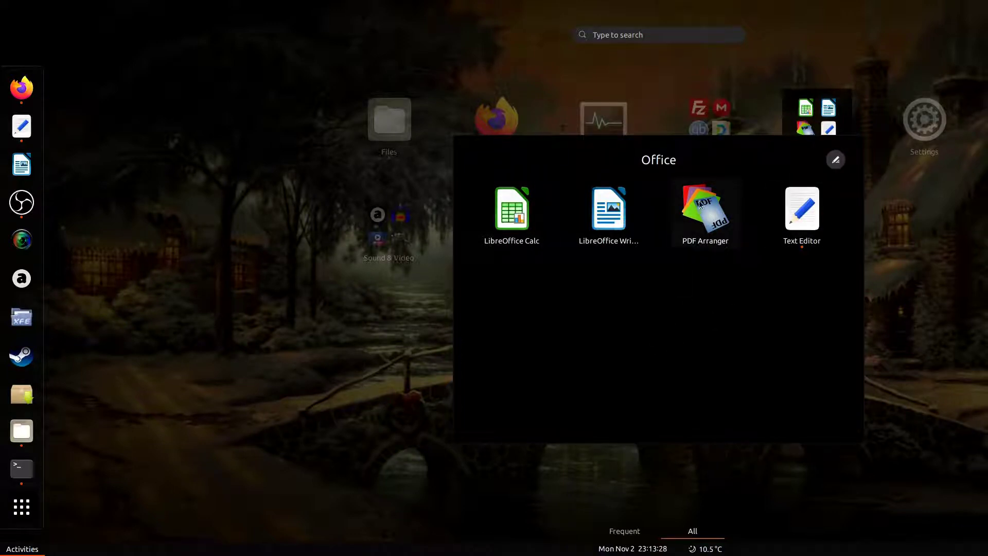
left_click(955, 212)
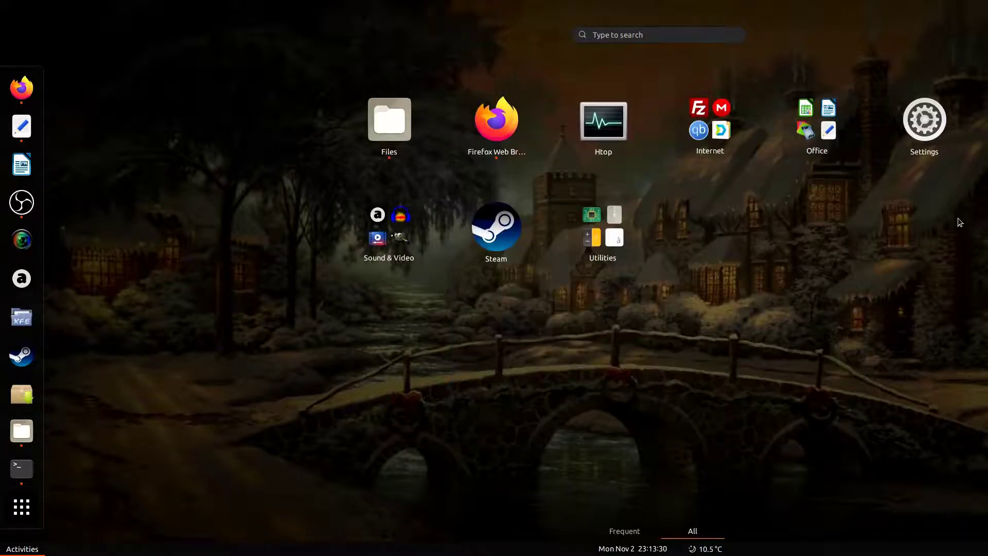
left_click(392, 246)
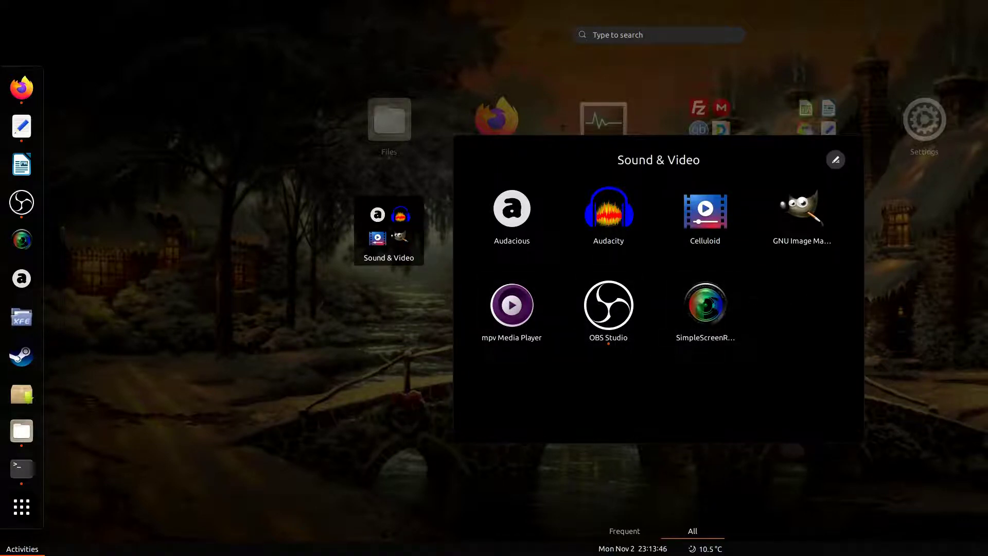
left_click(902, 423)
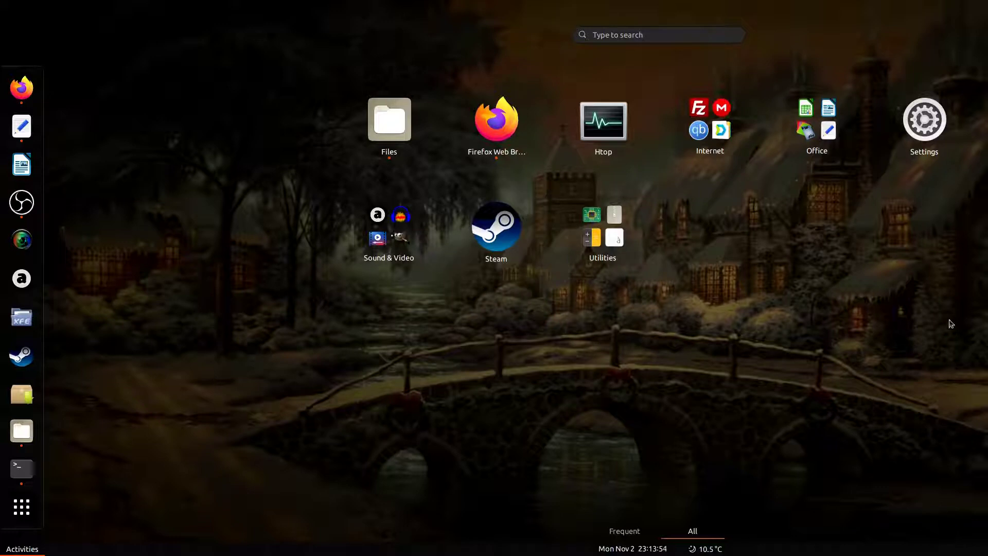
- Bring the OBS Studio window forward from the window overview and minimize it
key("Escape")
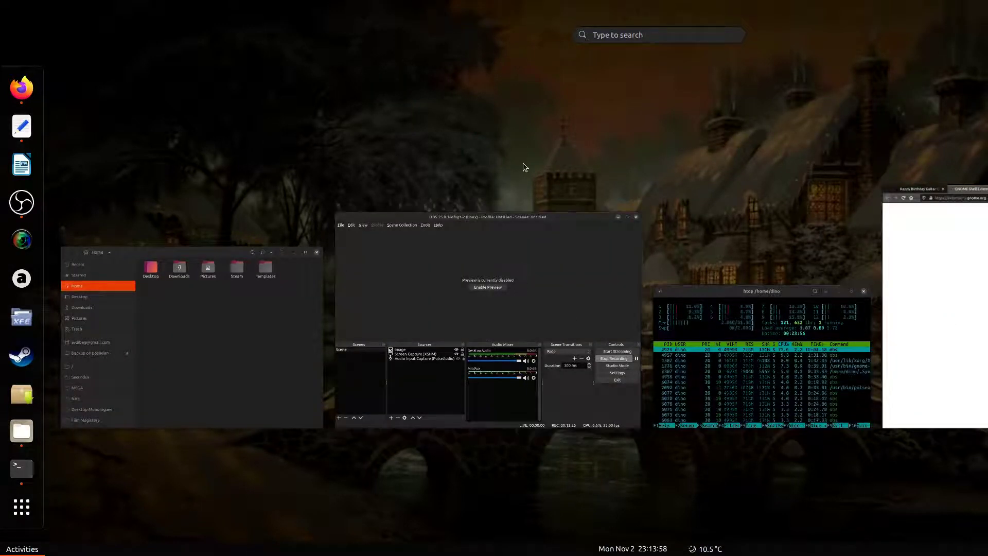
left_click(402, 250)
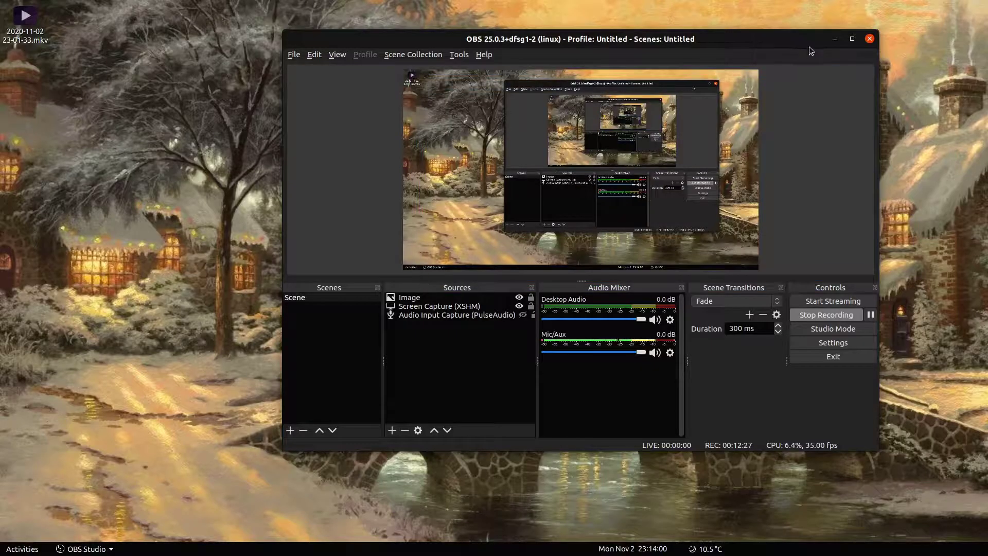
left_click(834, 39)
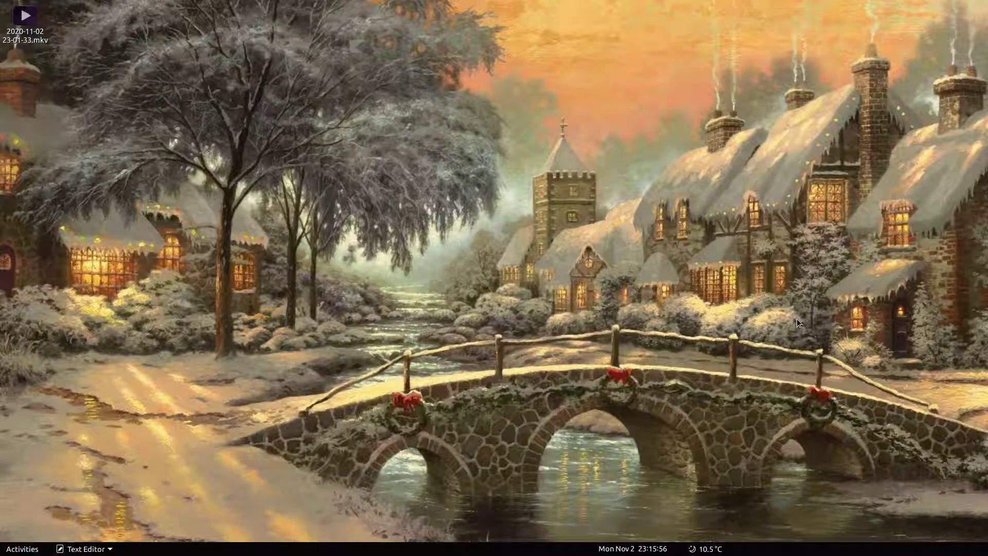
- Toggle repeatedly between the application grid, the window overview and the desktop
key("super+a")
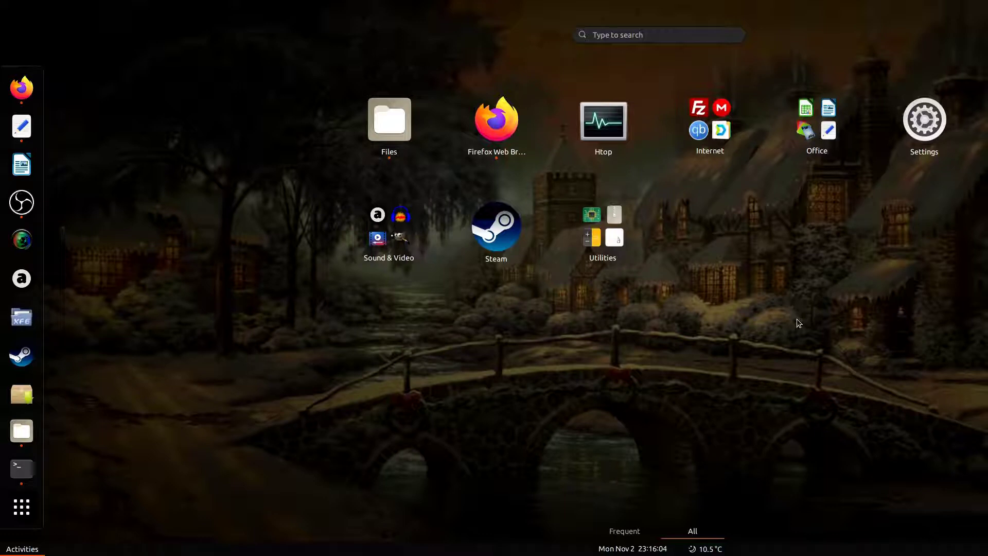
key("super+a")
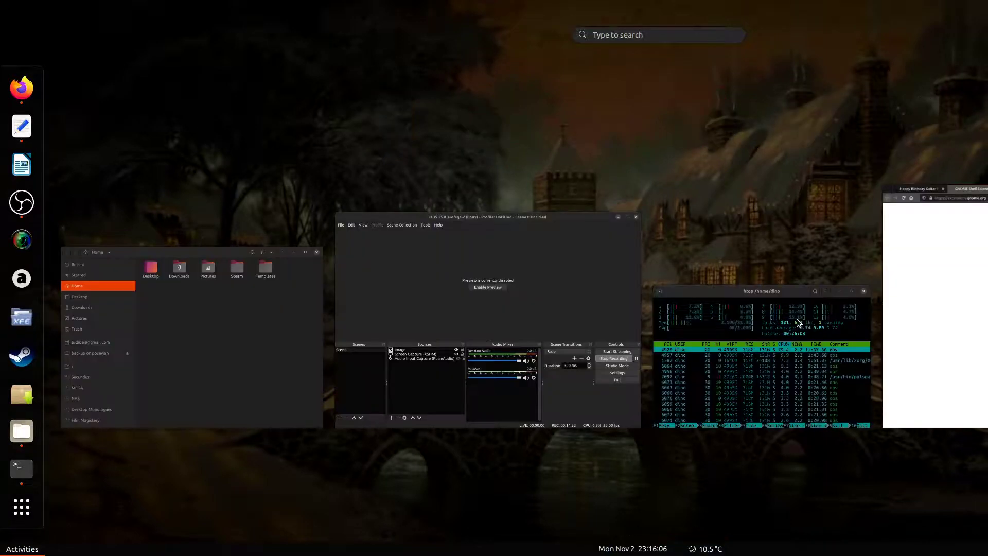
key("super+a")
key("super+a")
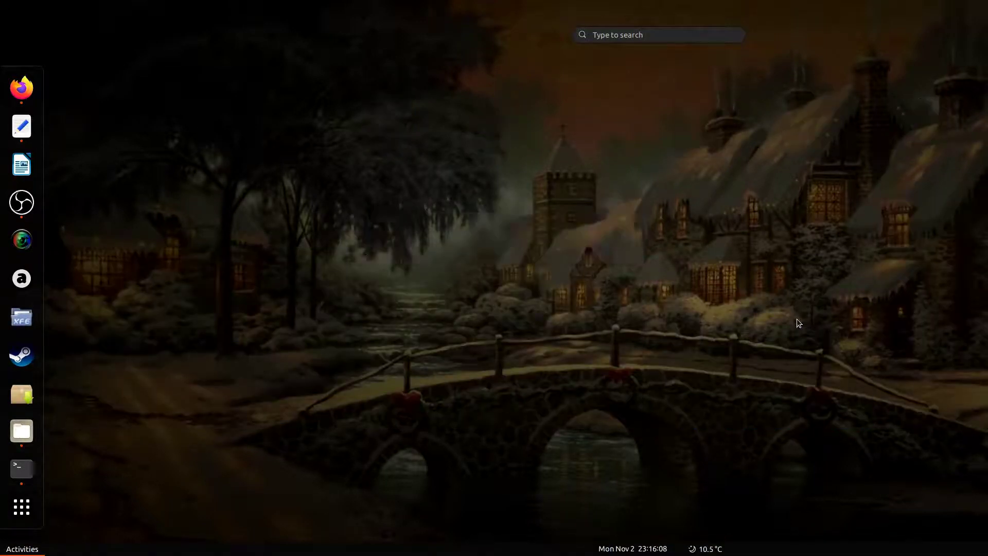
key("super")
key("super")
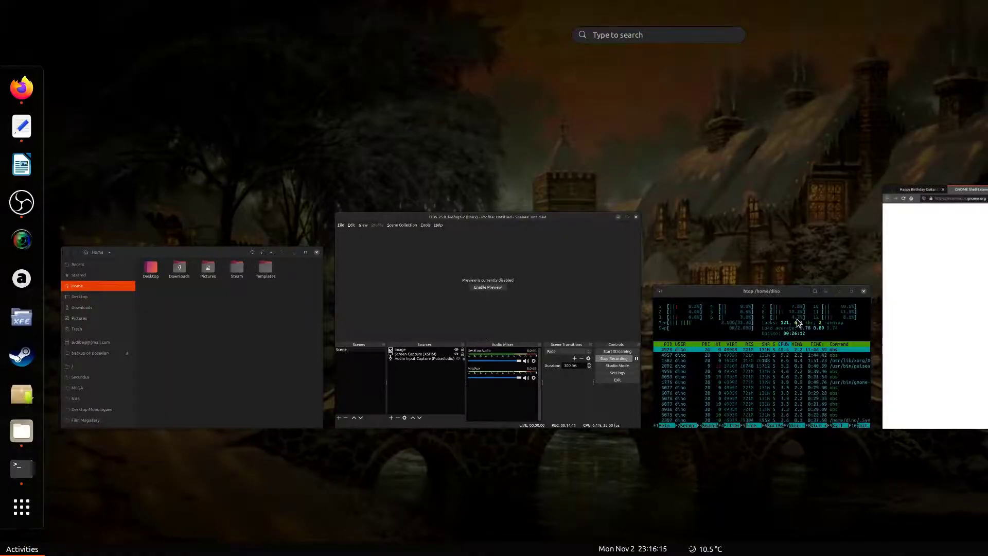
- Search the activities overview for "filezil" and clear the search text
type("filezil")
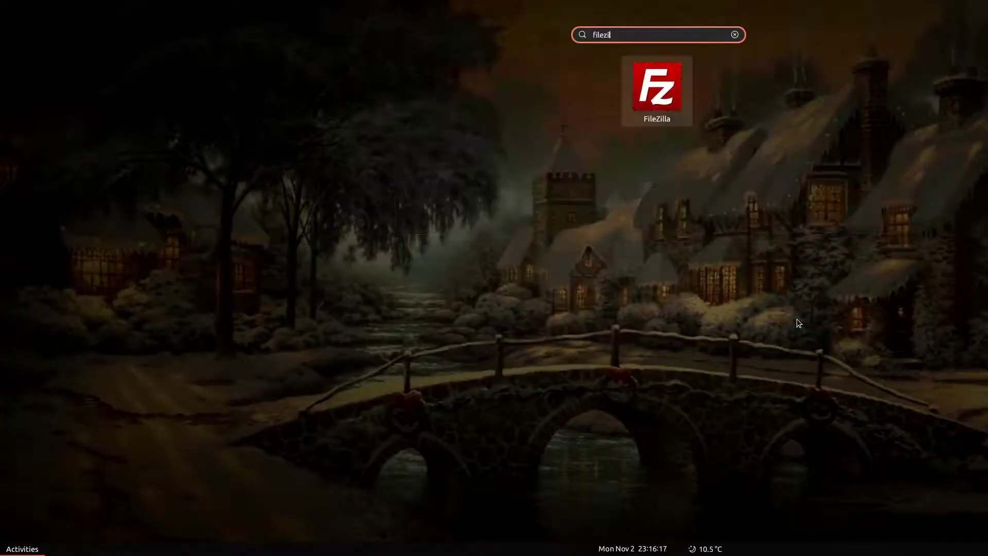
key("BackSpace")
key("BackSpace")
key("BackSpace")
key("BackSpace")
key("BackSpace")
key("BackSpace")
key("BackSpace")
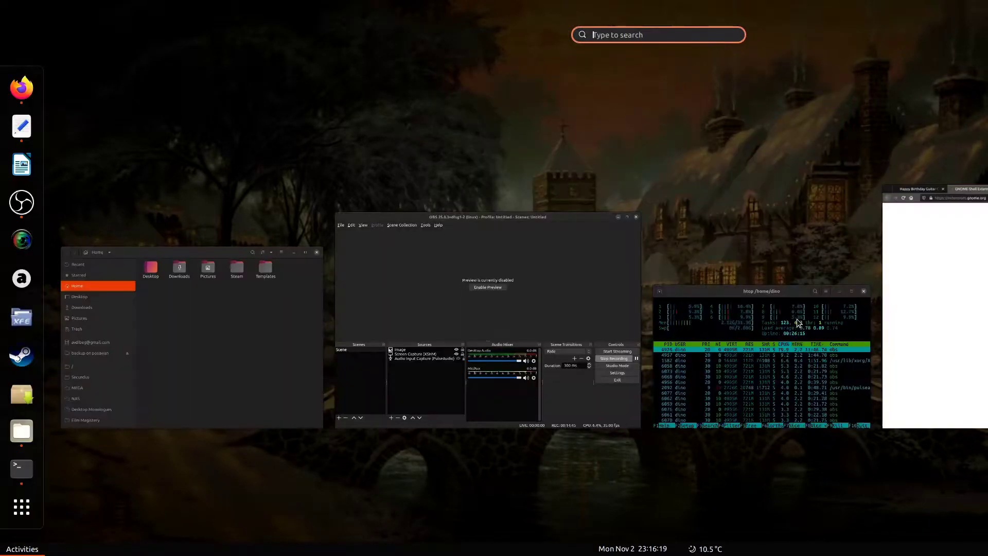
- Search the activities overview for "firef" and return to the desktop without launching anything
type("firef")
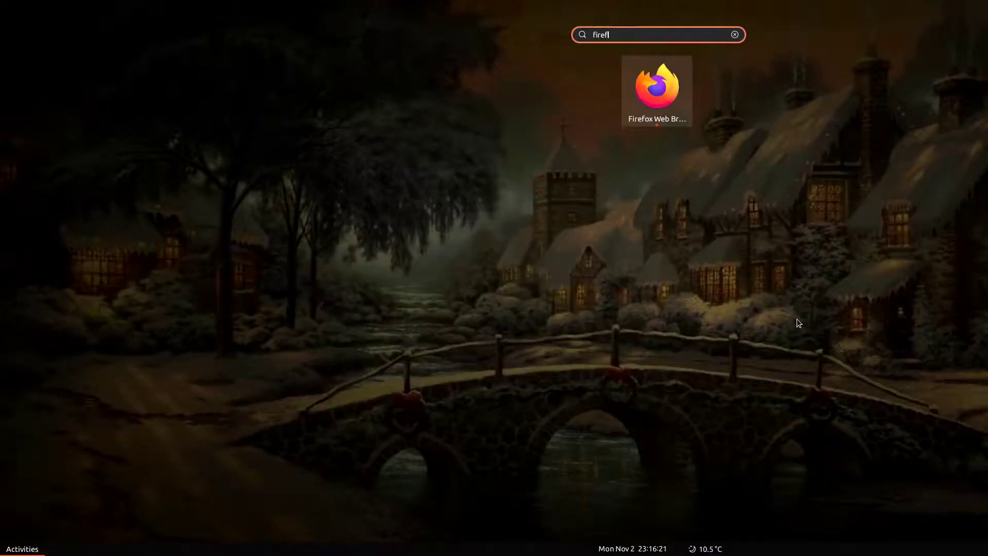
key("Escape")
key("Escape")
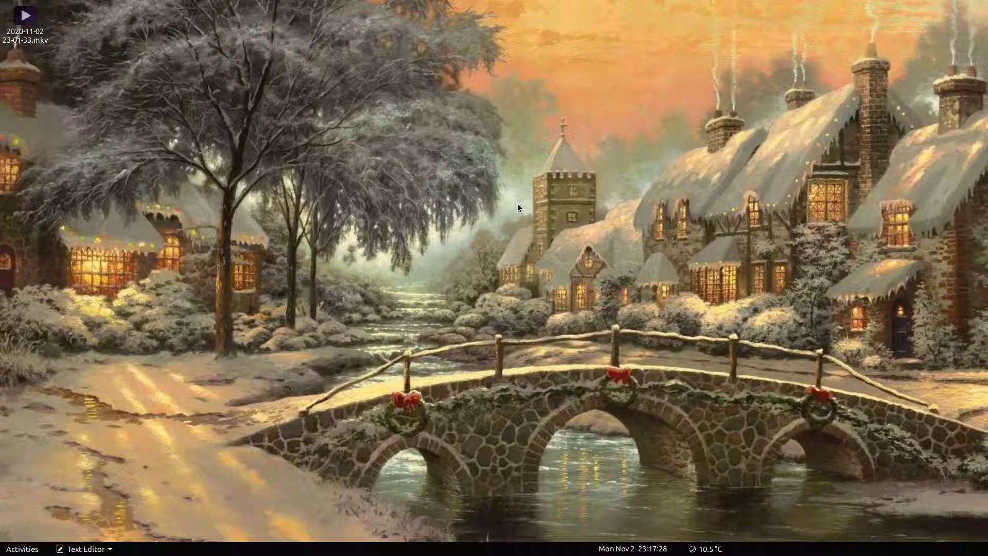
- Find Tweaks by searching for "tweak", launch it, and move its window slightly higher on the desktop
key("super")
type("tweak")
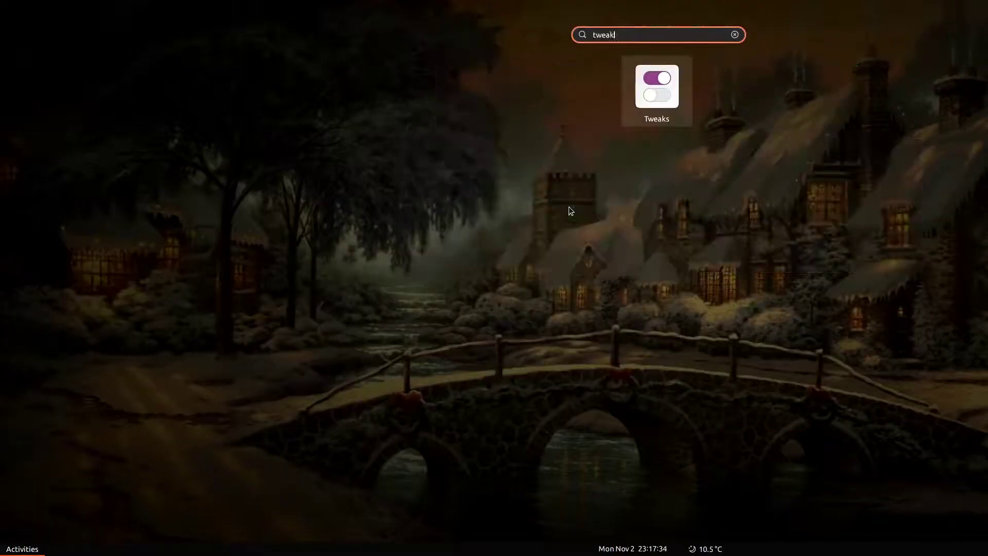
key("Return")
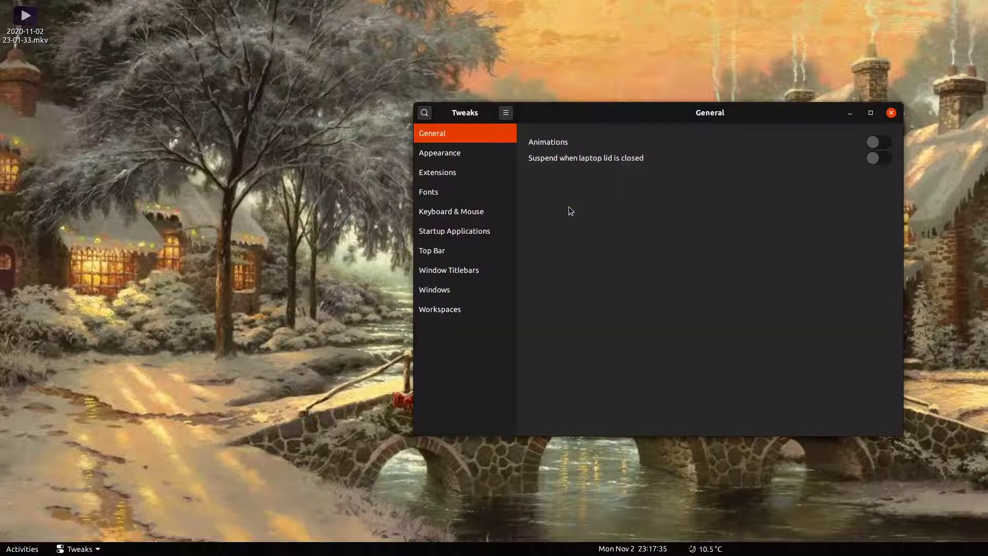
left_click_drag(768, 118, 769, 74)
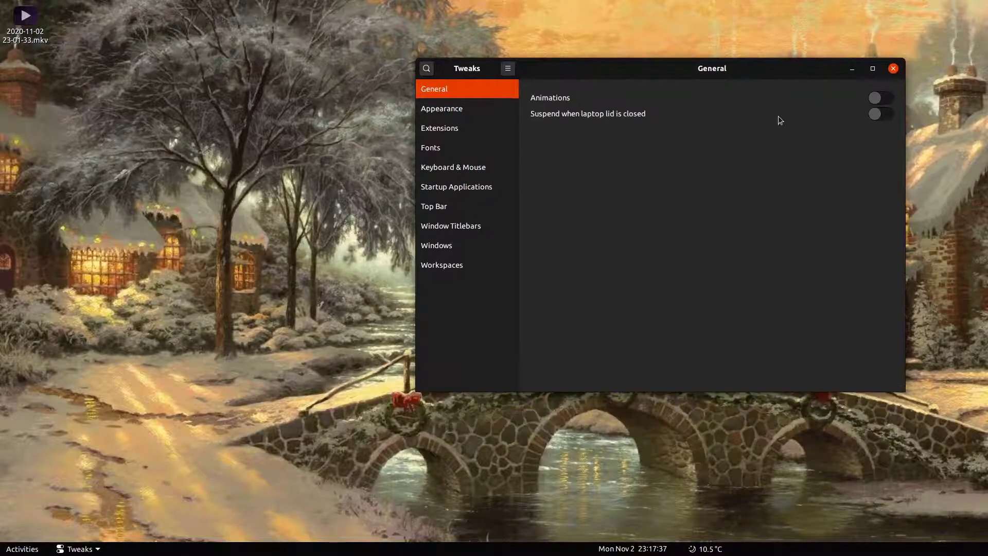
- Open the Appearance settings in Tweaks, move the window lower, and view the available application themes without changing the selection
left_click(458, 109)
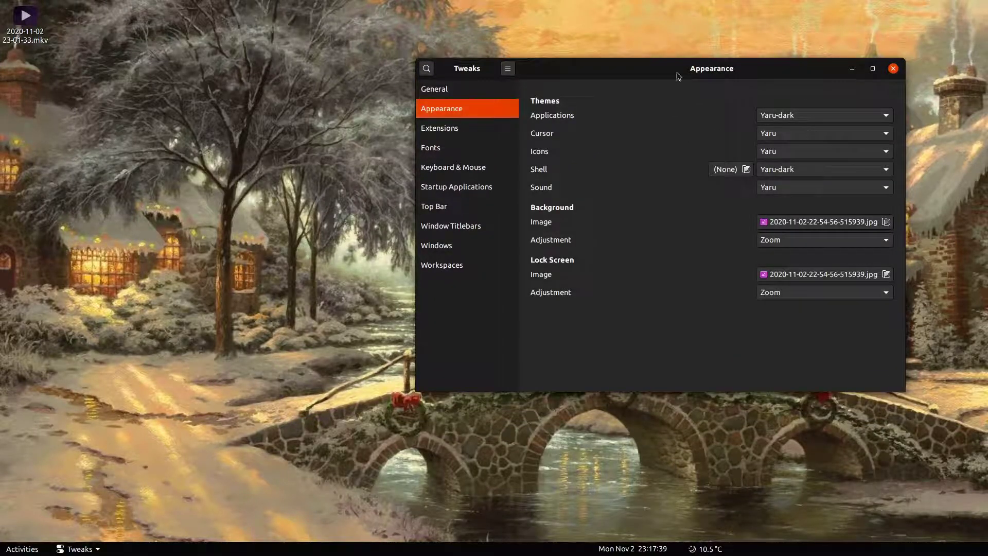
left_click_drag(757, 61, 799, 119)
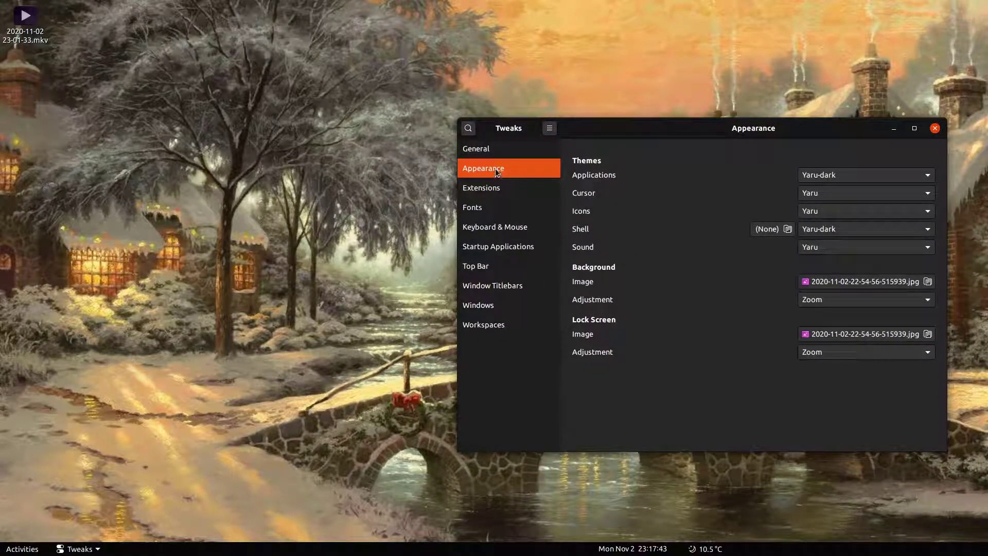
left_click(921, 176)
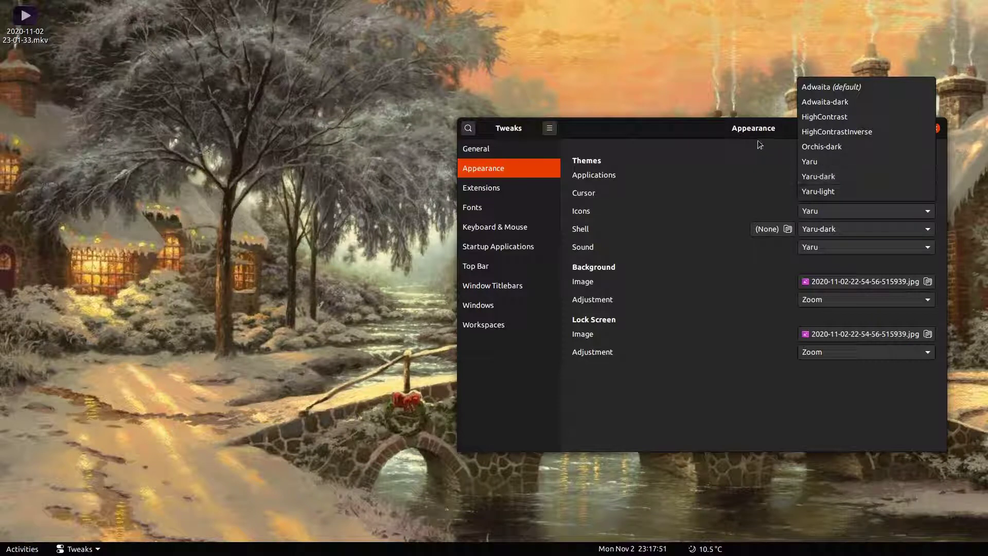
left_click(750, 128)
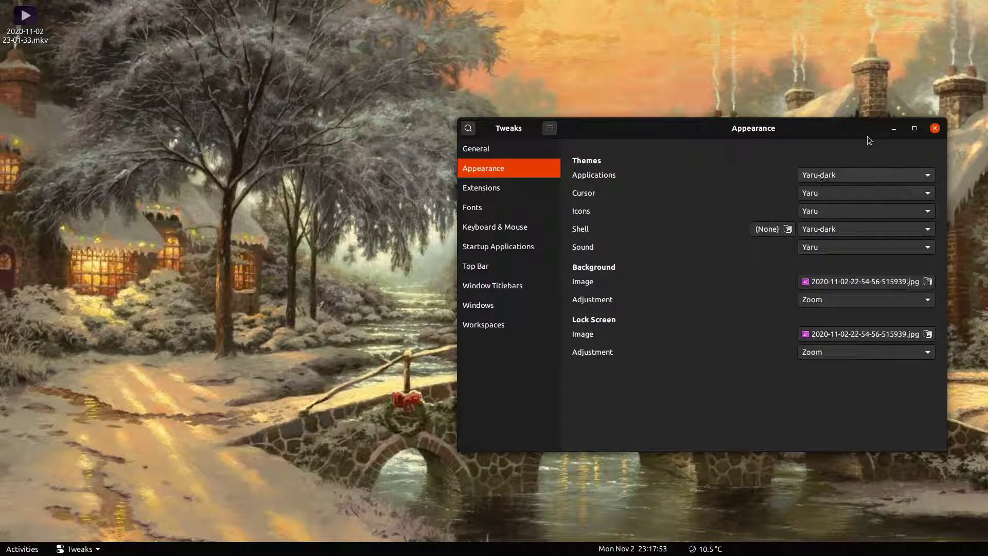
- Open a file manager window on the Home folder, move it around the desktop over Tweaks, and close it
key("super+e")
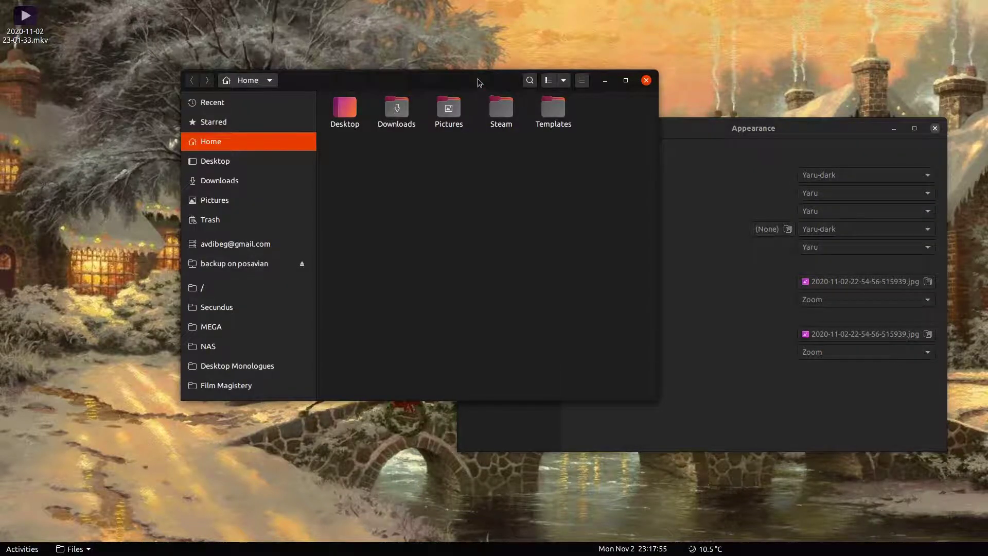
left_click_drag(477, 78, 529, 164)
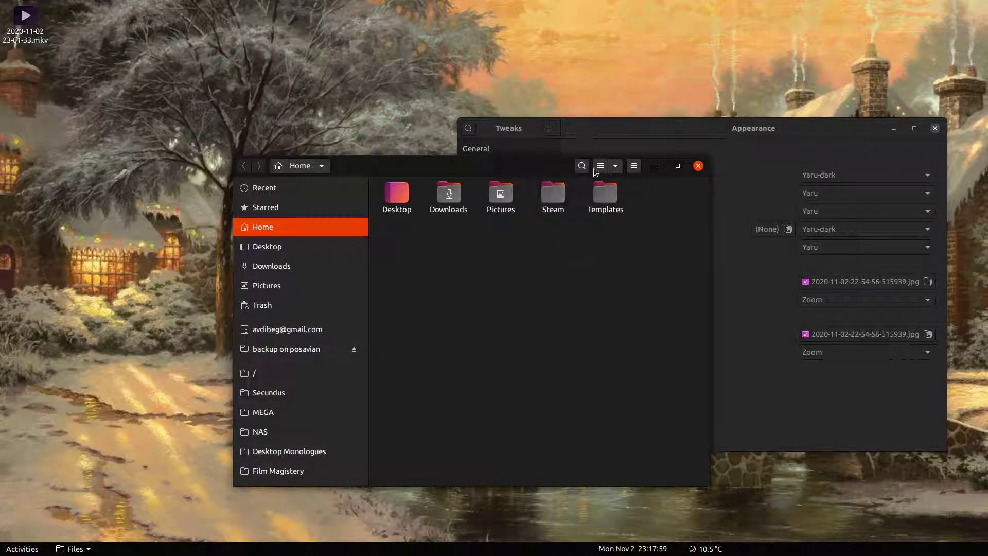
left_click_drag(557, 166, 504, 80)
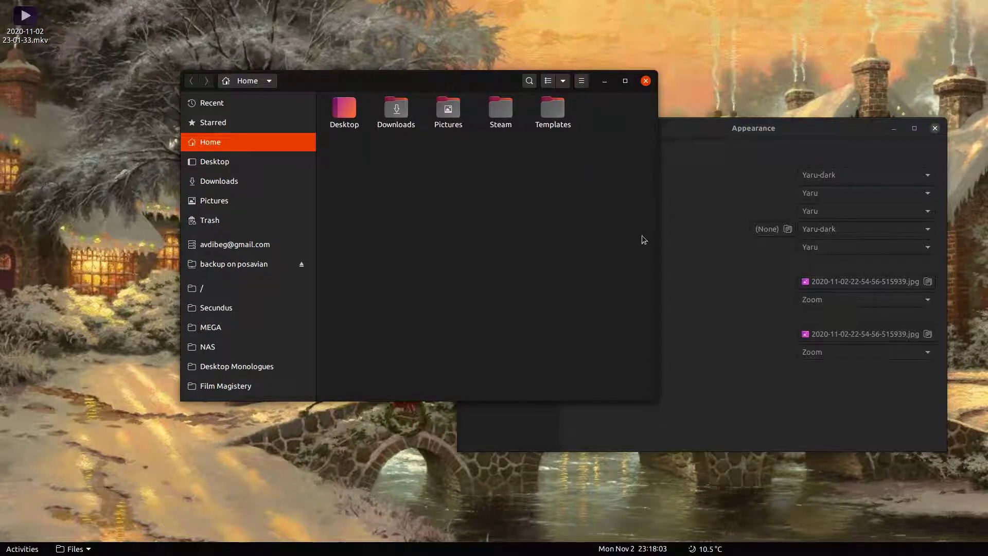
left_click(646, 81)
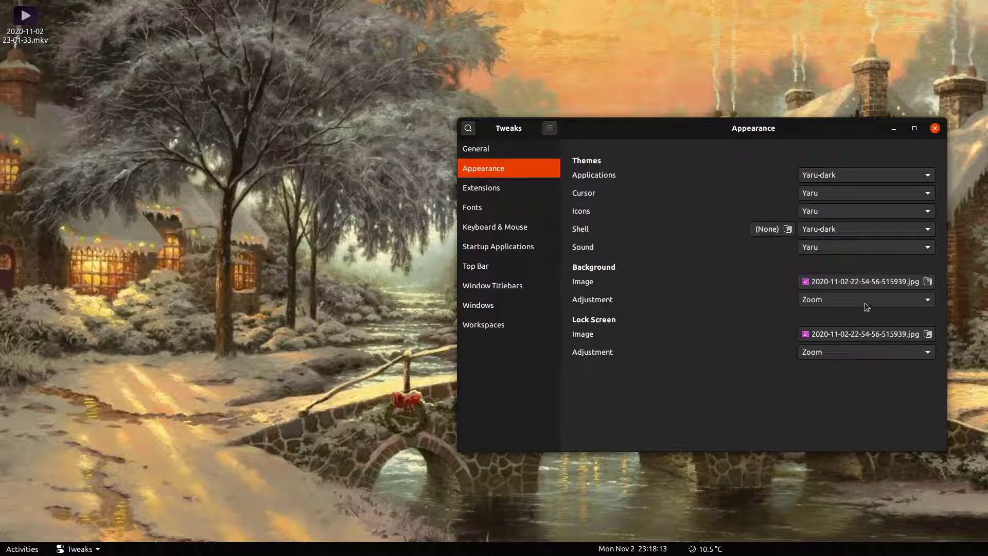
left_click(838, 297)
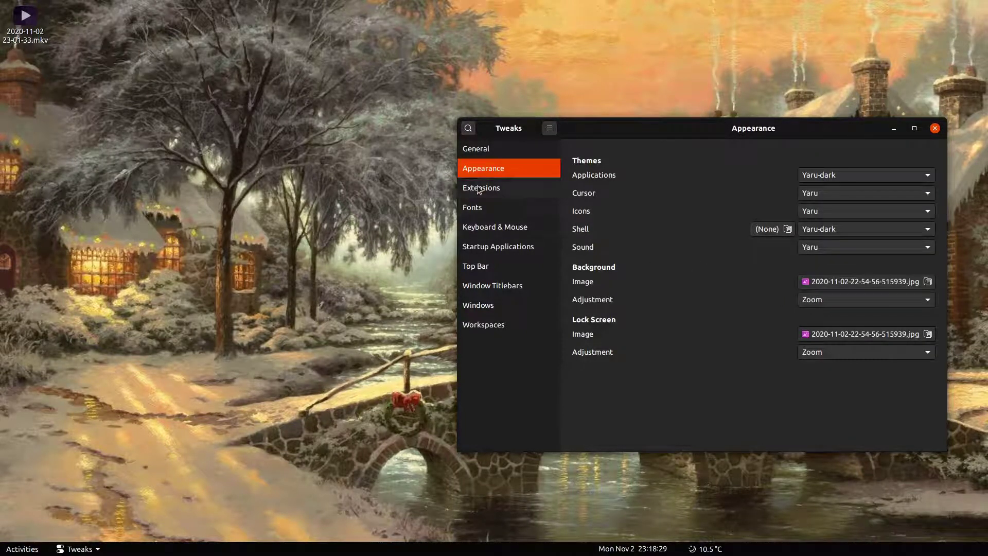
- Review the installed GNOME extensions in Tweaks from beginning to end, and check the Openweather forecast pop-up along the way
left_click(517, 188)
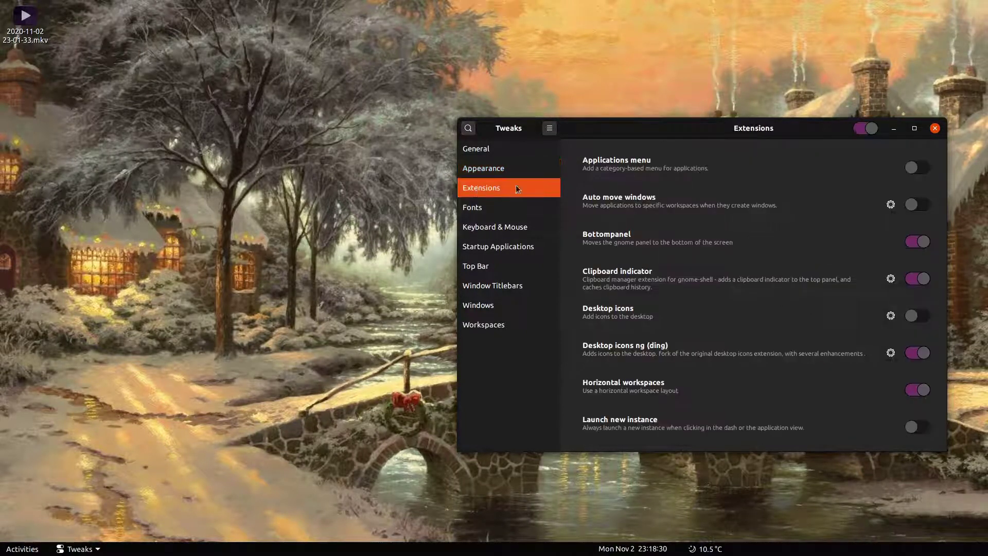
left_click_drag(785, 130, 720, 113)
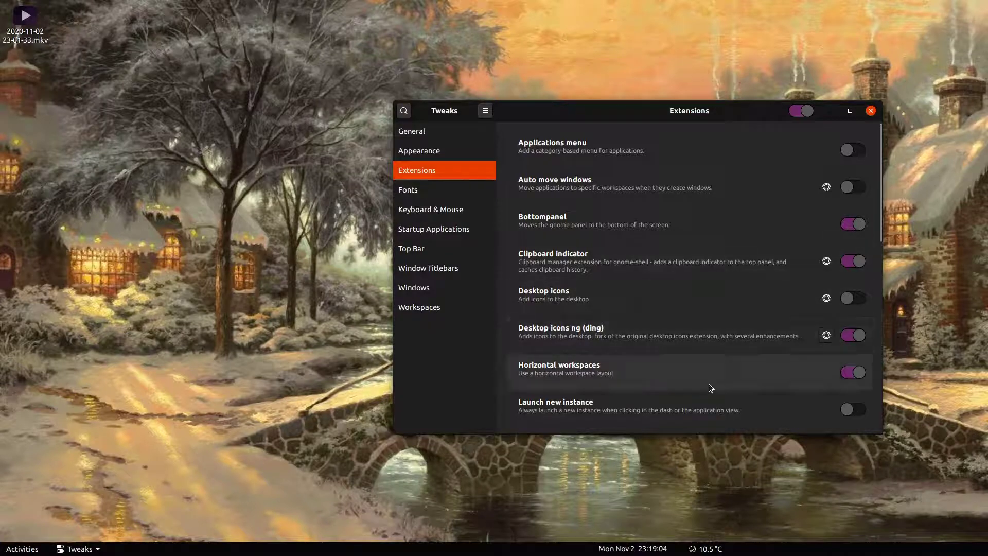
scroll(735, 364, "down", 1)
scroll(734, 363, "down", 3)
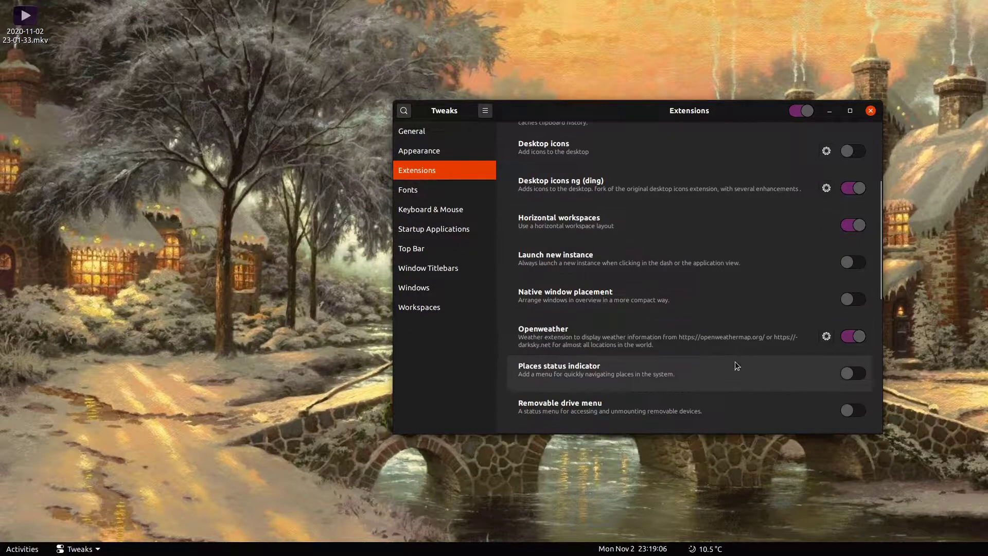
left_click(708, 549)
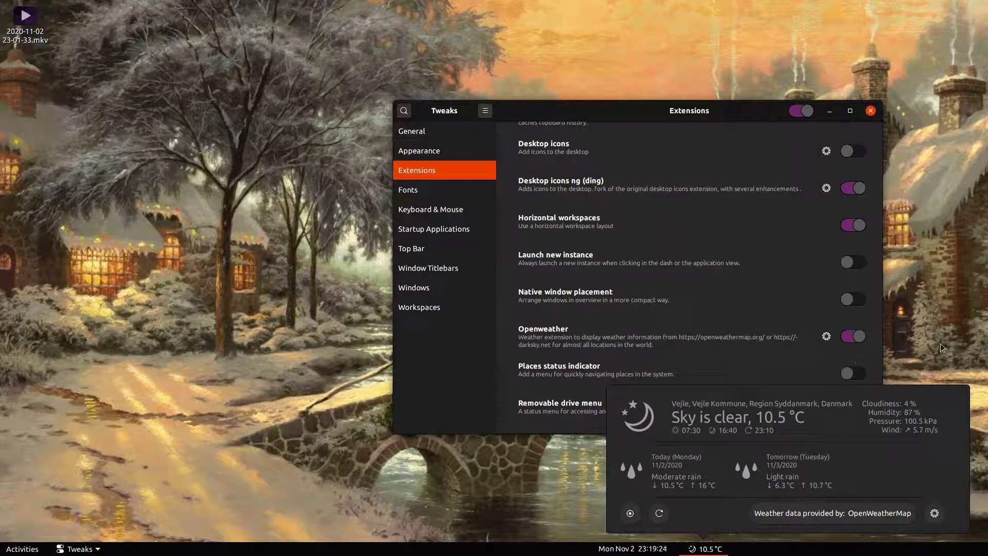
left_click(927, 328)
scroll(708, 392, "down", 3)
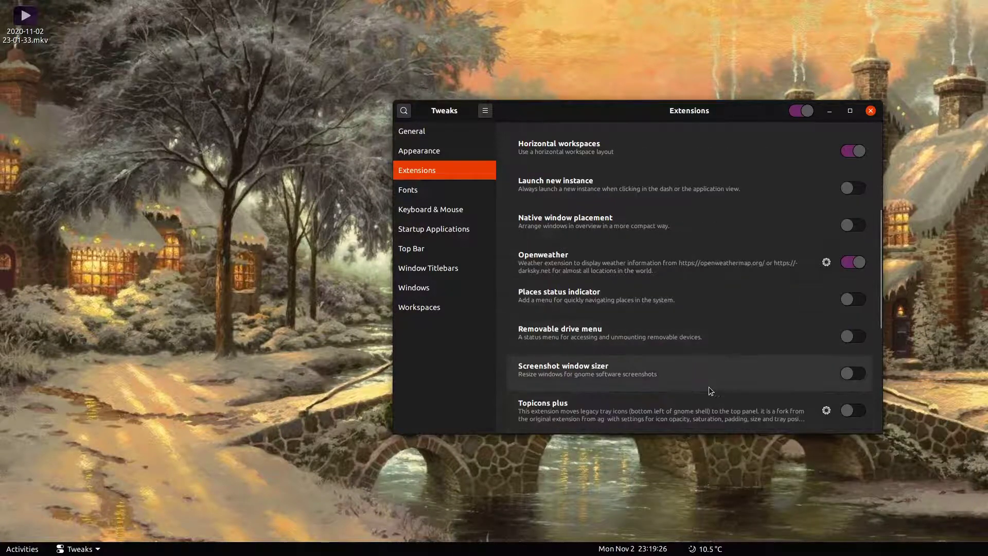
scroll(709, 392, "down", 4)
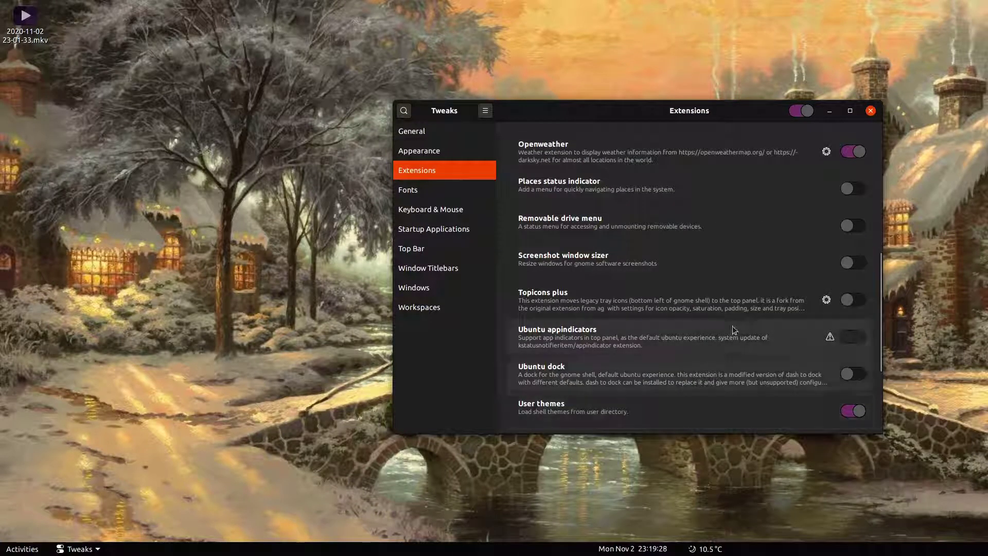
scroll(747, 357, "up", 12)
- Look through the Fonts, Keyboard & Mouse and Startup Applications settings in Tweaks
left_click(425, 190)
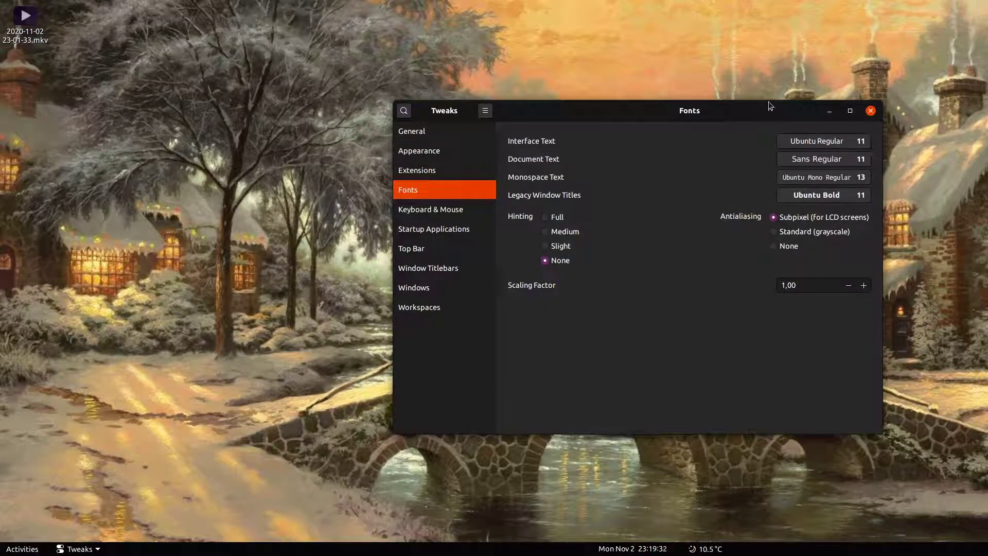
left_click(456, 210)
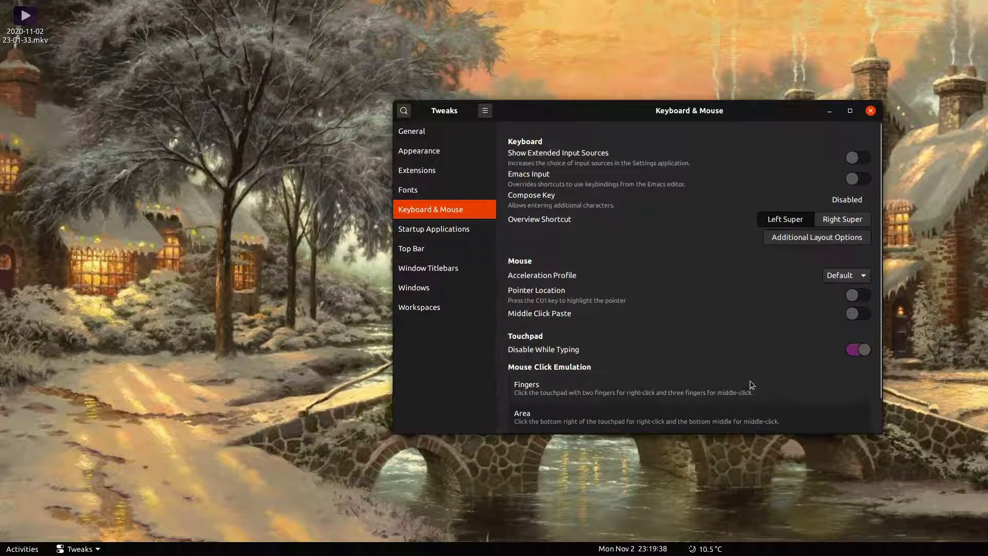
left_click(419, 227)
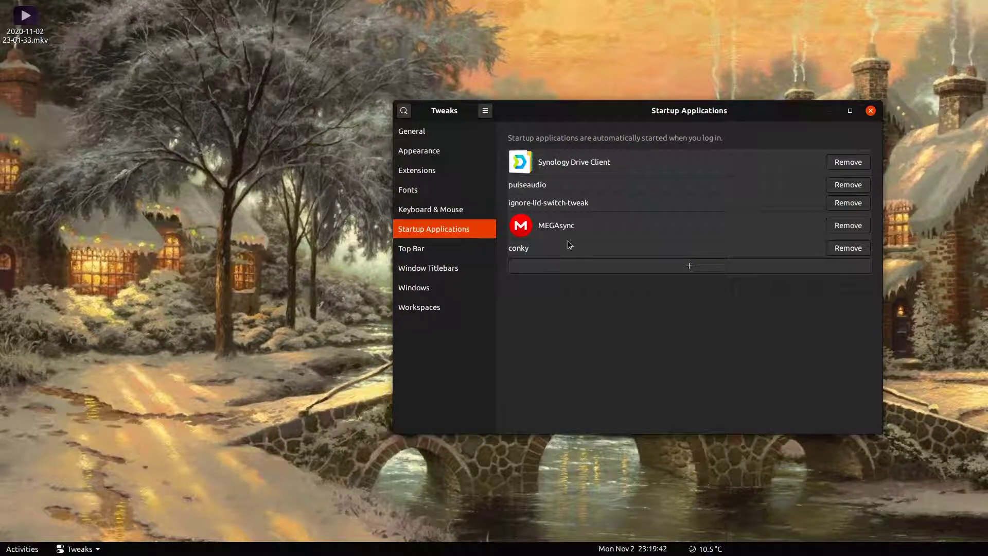
- View the Top Bar settings and check the week numbers in the clock's calendar pop-up
left_click(413, 255)
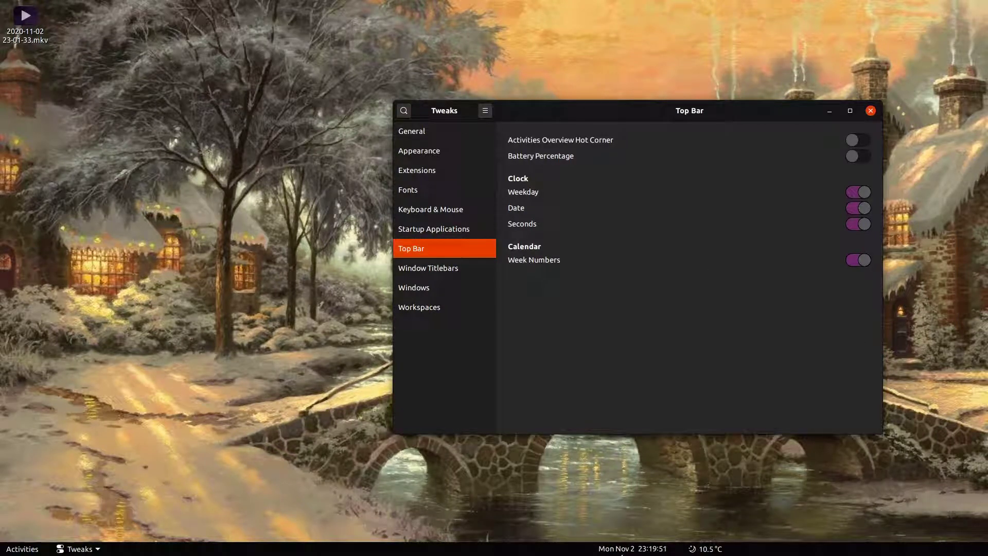
left_click(632, 551)
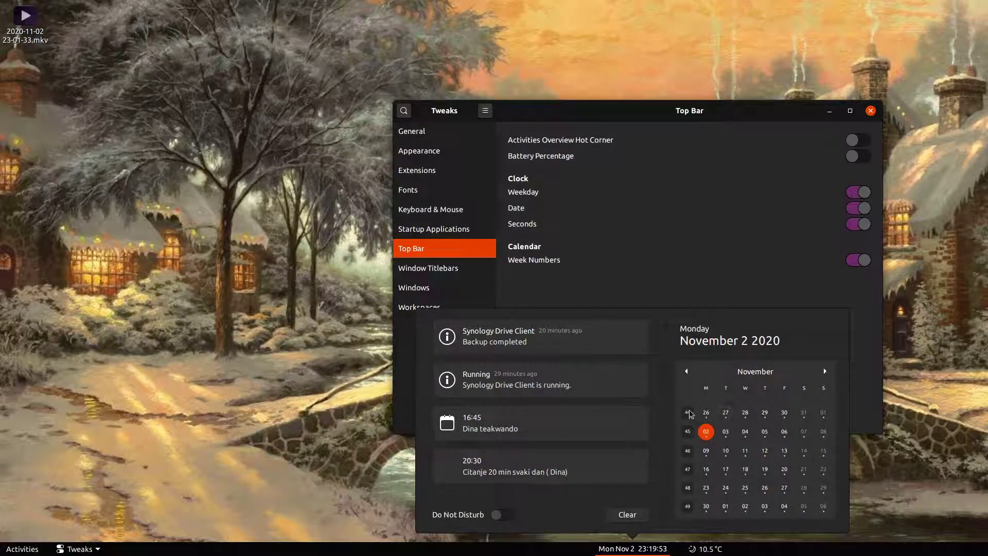
left_click(692, 291)
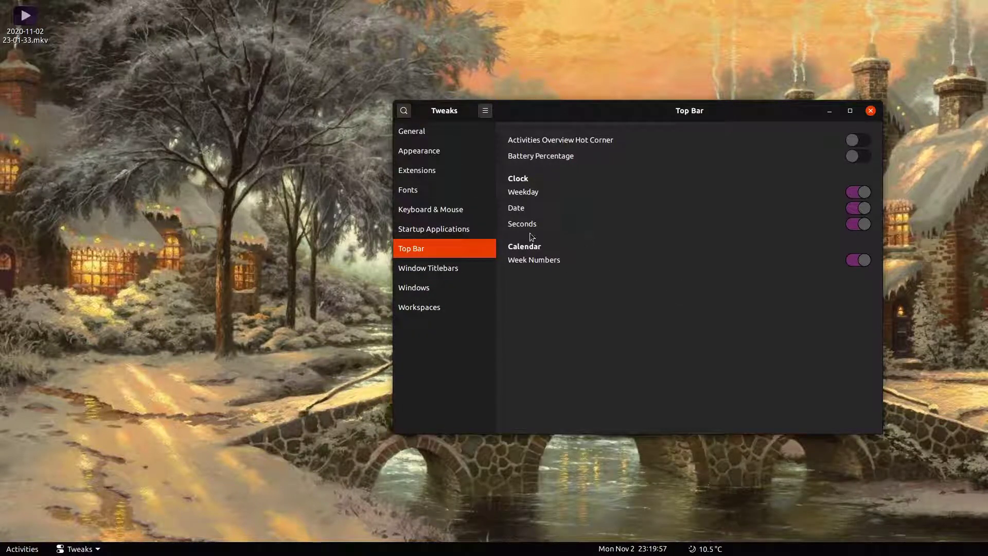
- In the Window Titlebars settings, switch the button placement to Left and back to Right, and return to the category list
left_click(429, 278)
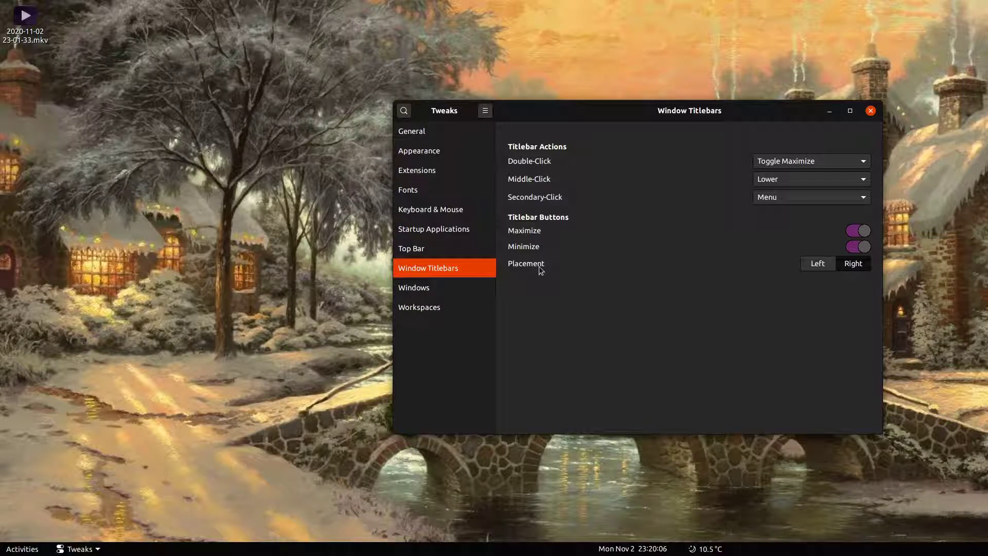
left_click(822, 264)
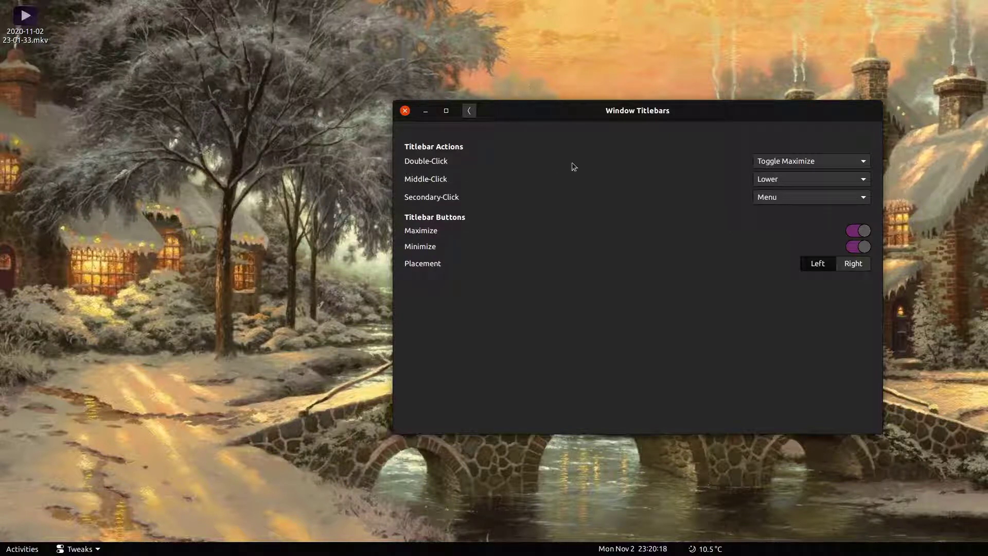
left_click(854, 266)
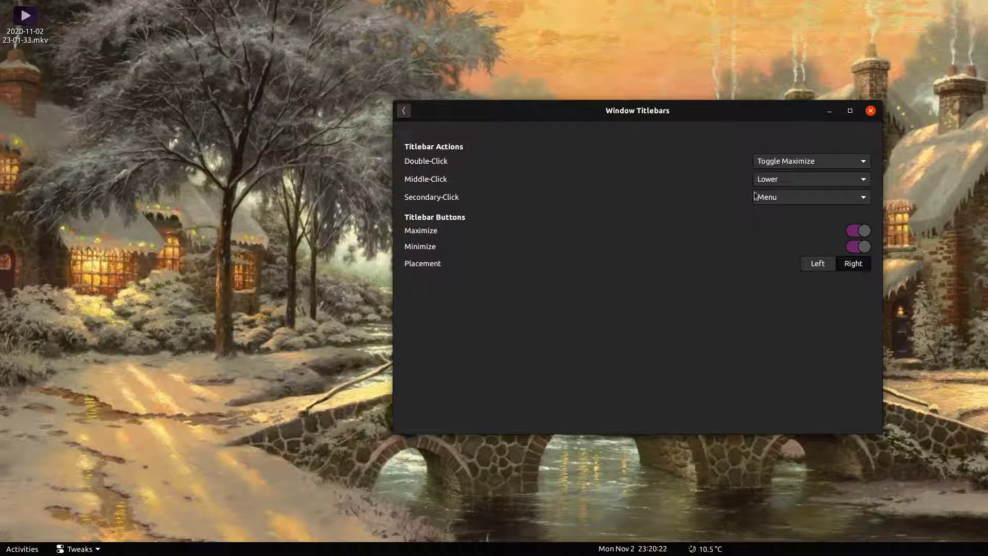
left_click(406, 111)
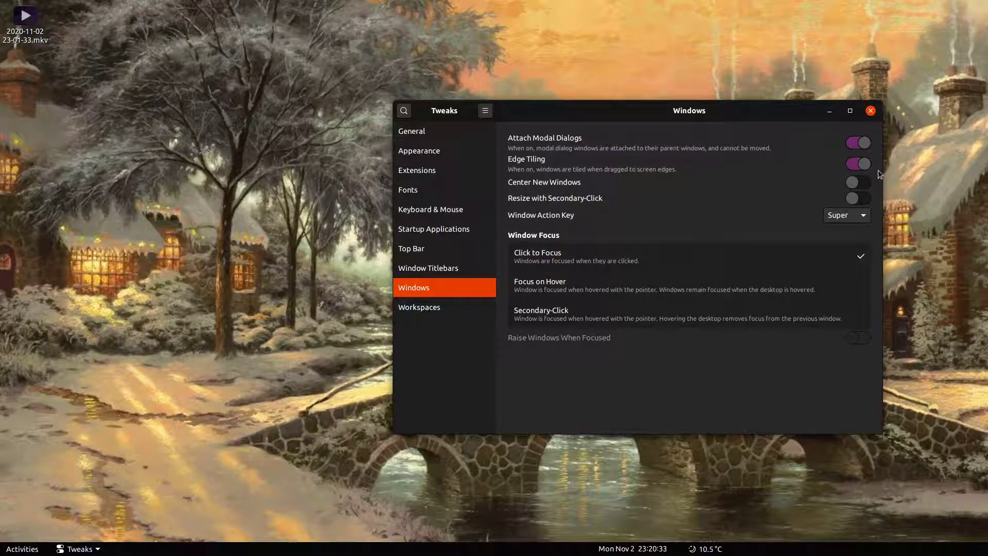
- View the Workspaces settings, reposition the Tweaks window on the desktop, and close it
left_click(428, 307)
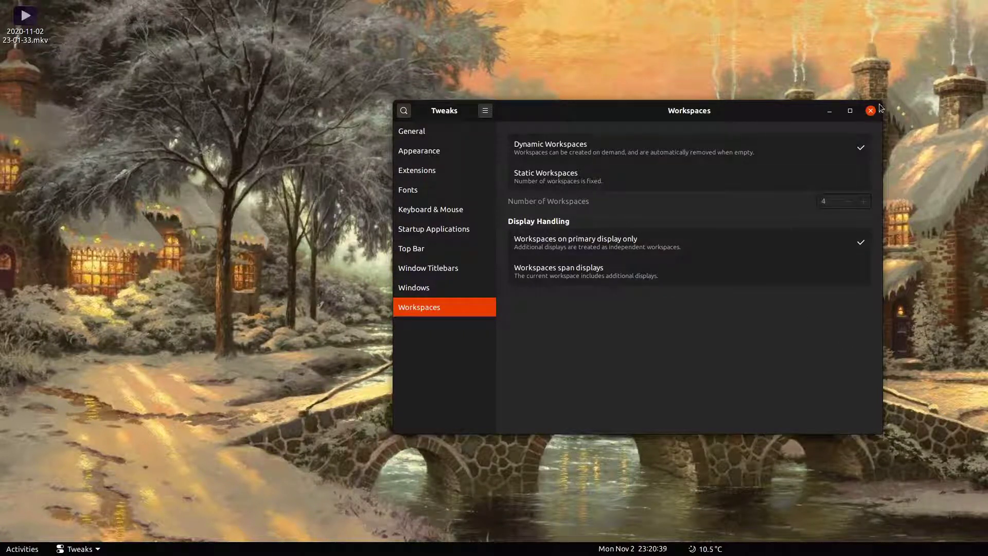
left_click_drag(877, 116, 939, 111)
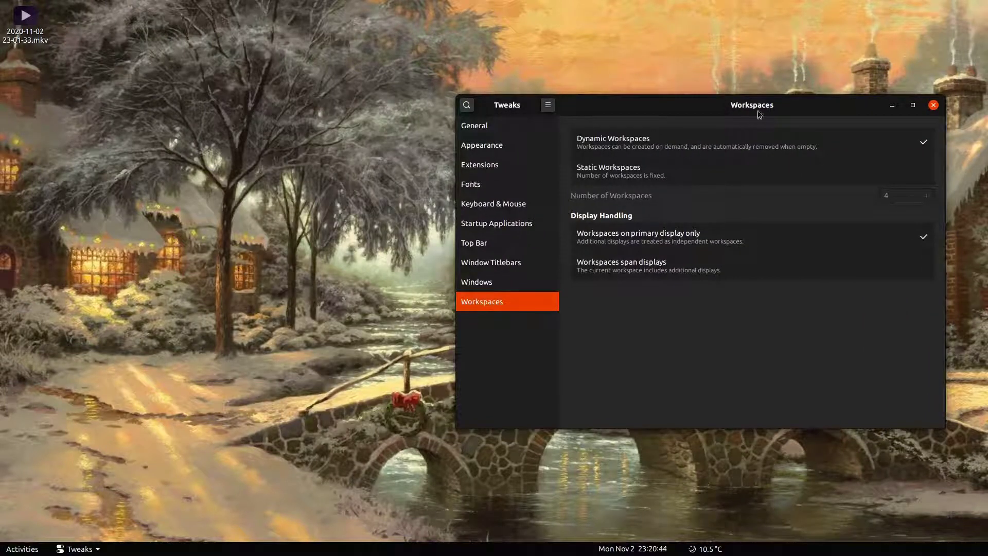
left_click_drag(757, 110, 676, 82)
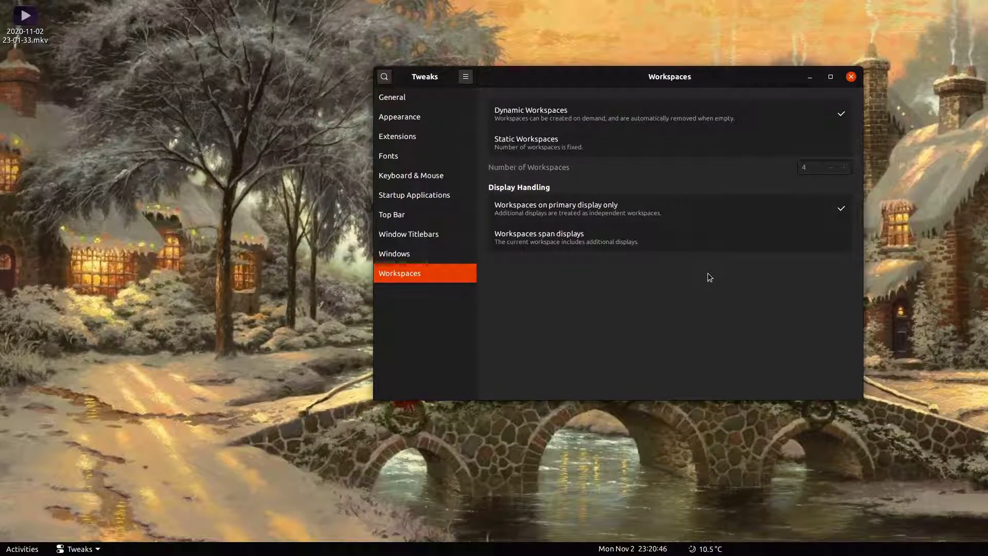
left_click(852, 77)
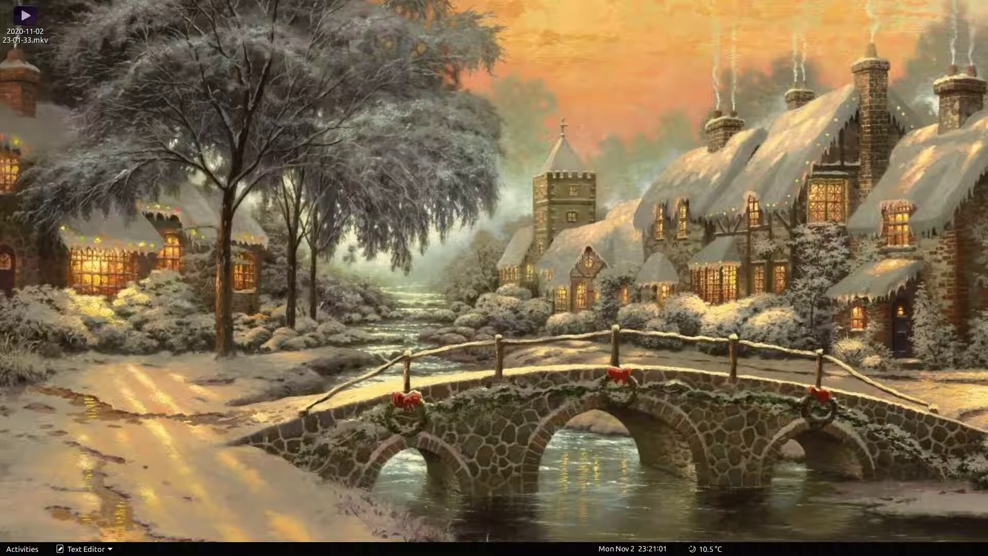
- Switch to Firefox showing the User Themes extension page, and briefly display the Openweather forecast pop-up
key("alt+Tab")
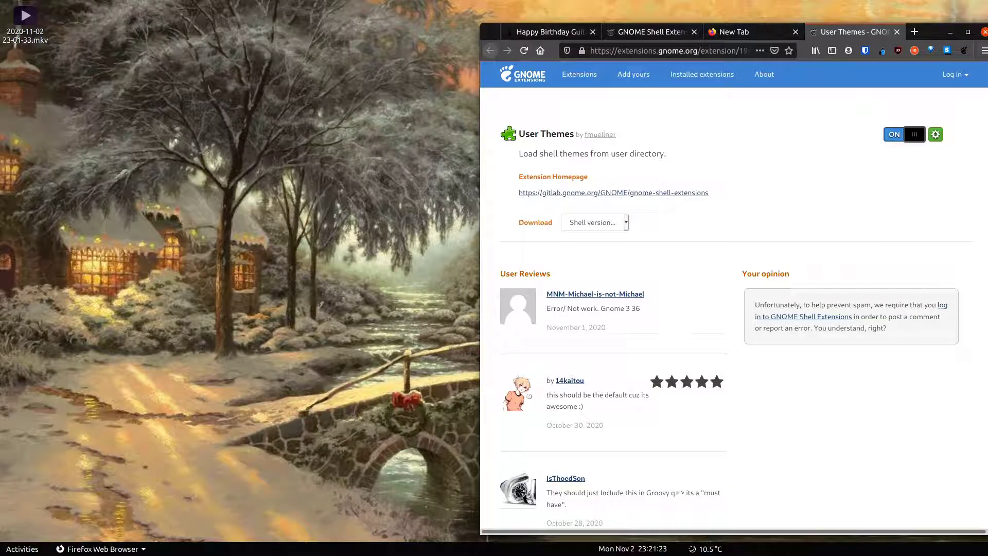
left_click(689, 550)
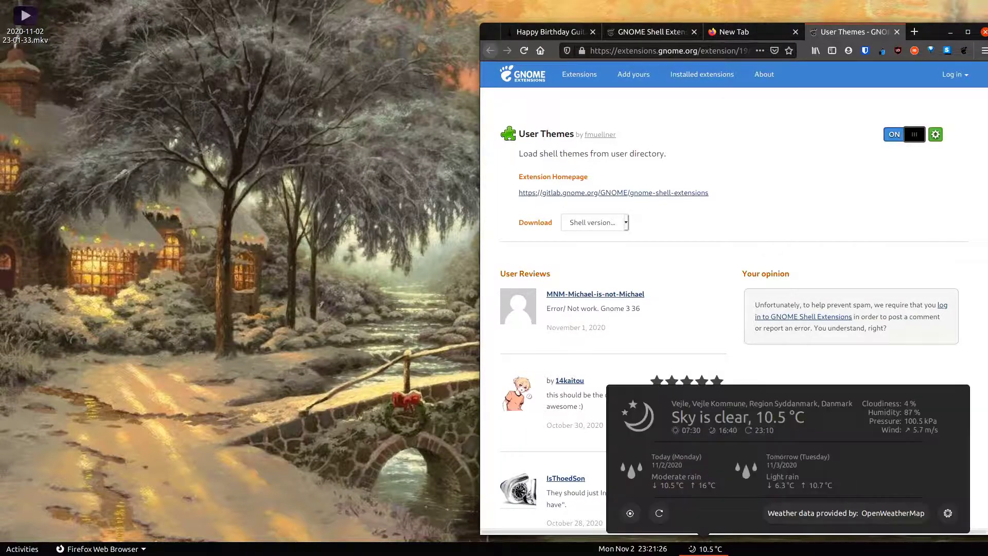
left_click(689, 549)
key("alt+Tab")
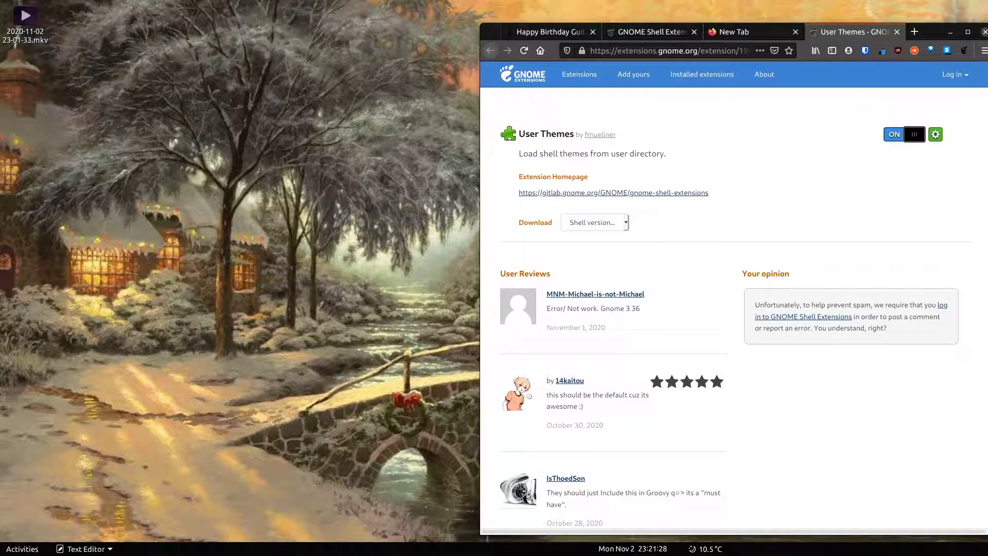
left_click(666, 50)
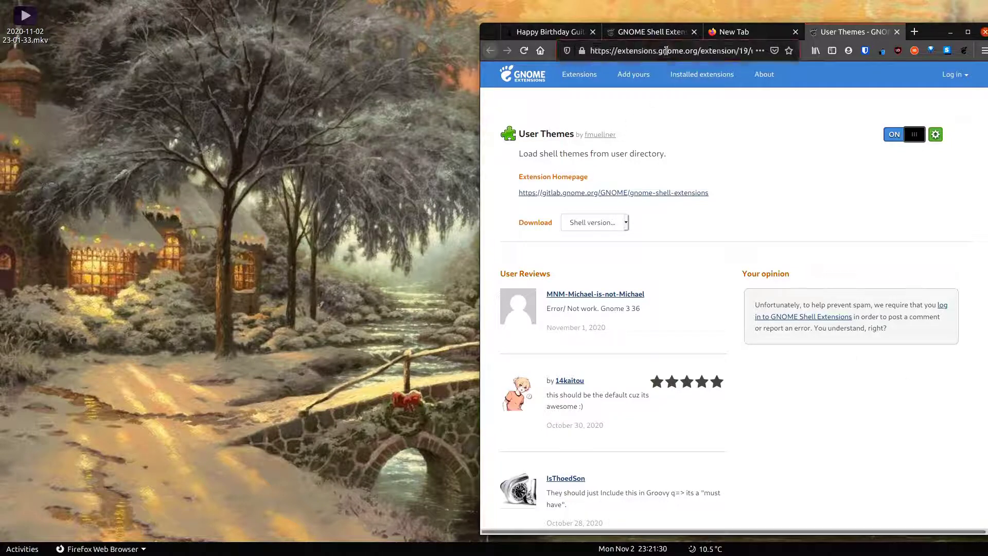
type("https://extensions.gnome.org/extension/750/openweather/")
key("Return")
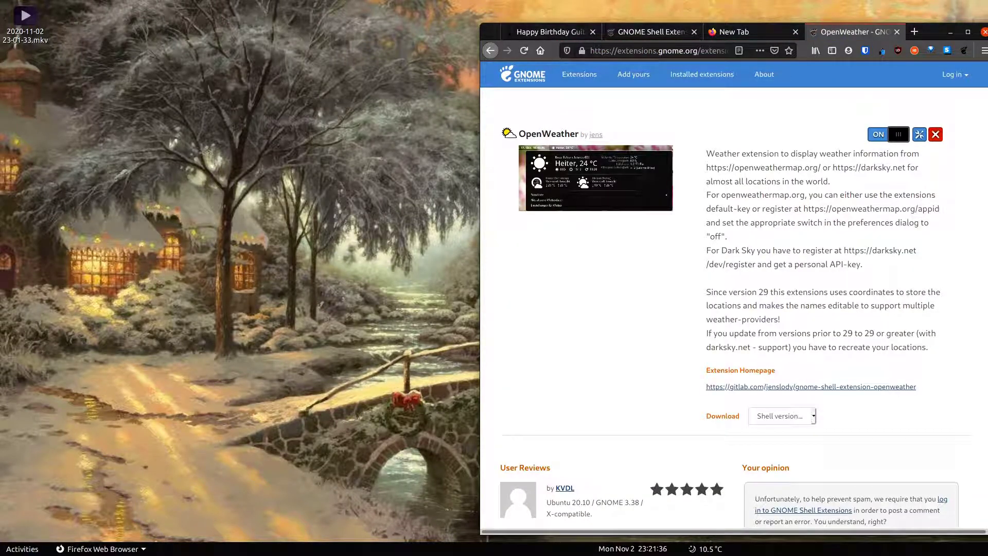
key("alt+Tab")
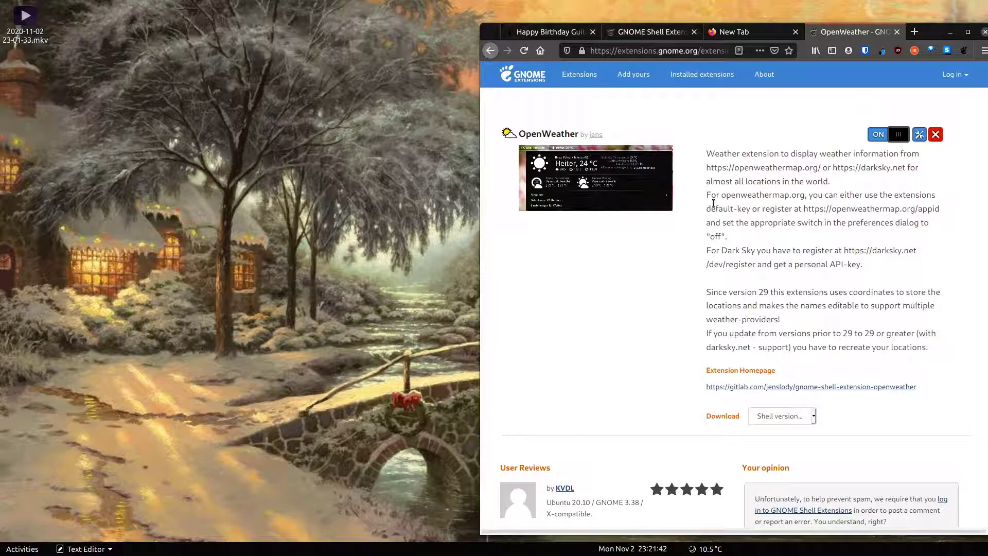
- Load the Desktop Icons NG (DING) extension page in the current Firefox tab using the address copied from the notes
left_click(741, 204)
key("ctrl+l")
key("ctrl+v")
key("Return")
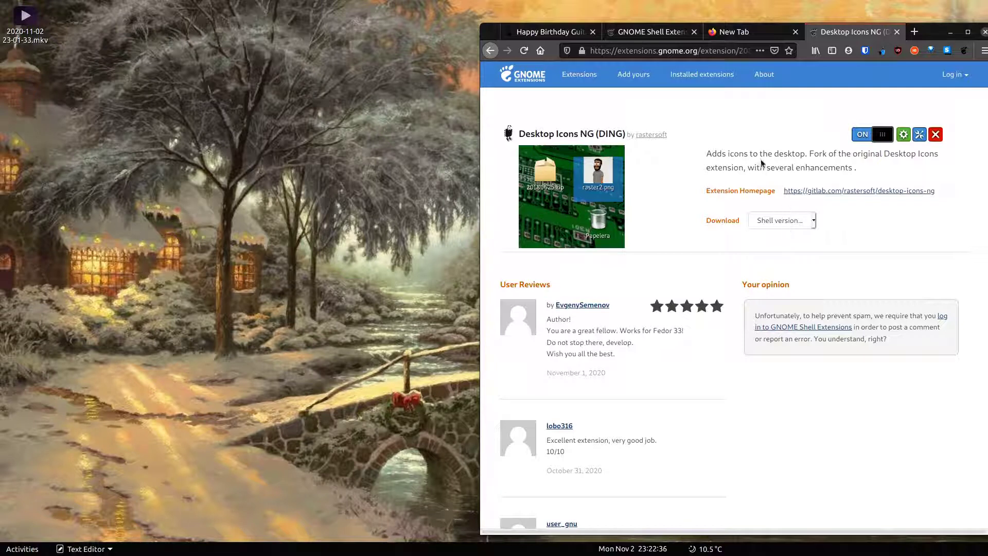
- Display the desktop's context menu twice to examine its options, dismissing it each time without choosing anything
right_click(310, 141)
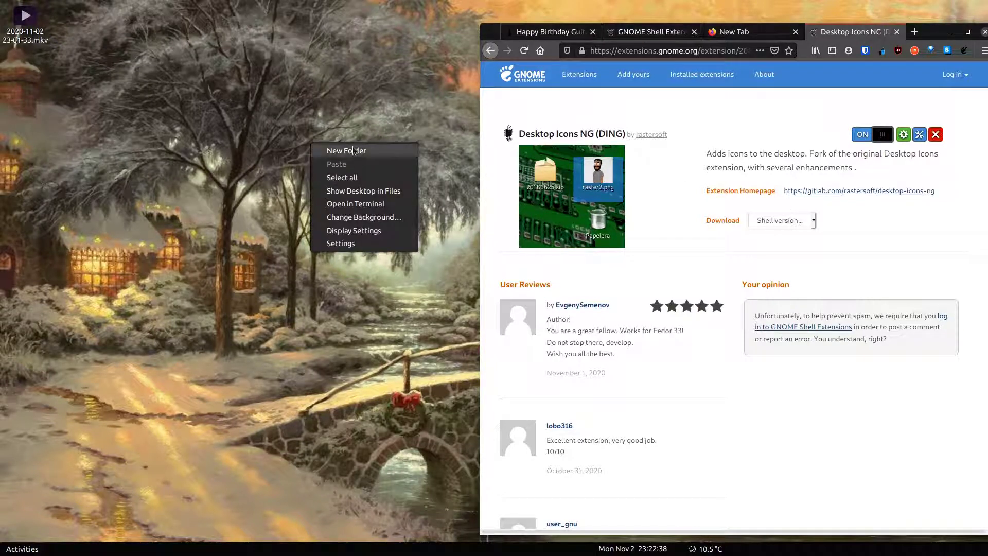
left_click(190, 318)
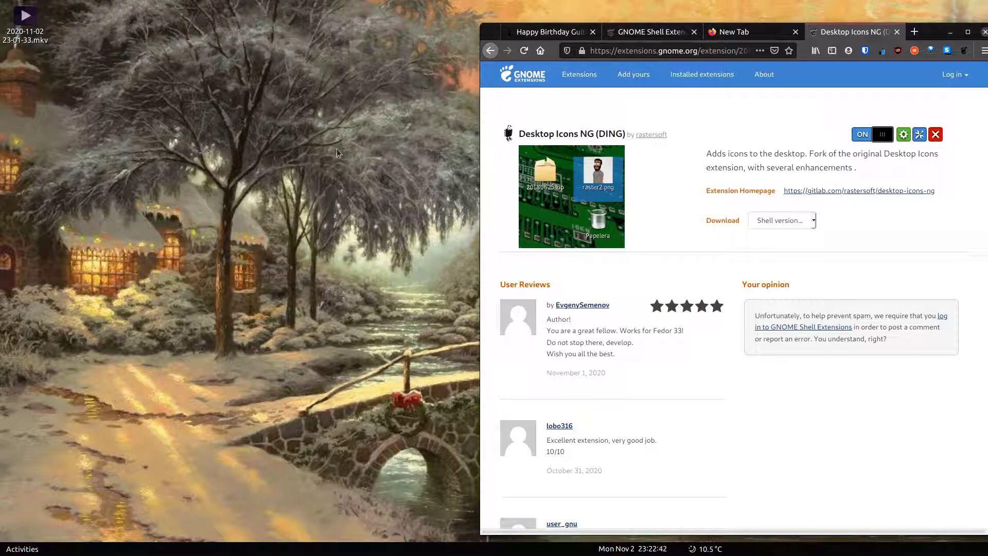
right_click(304, 170)
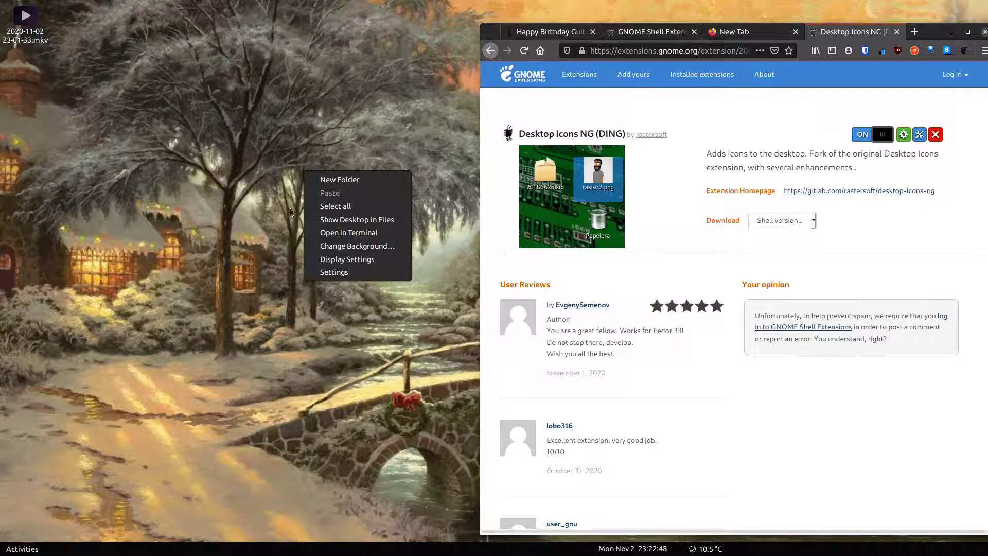
left_click(276, 145)
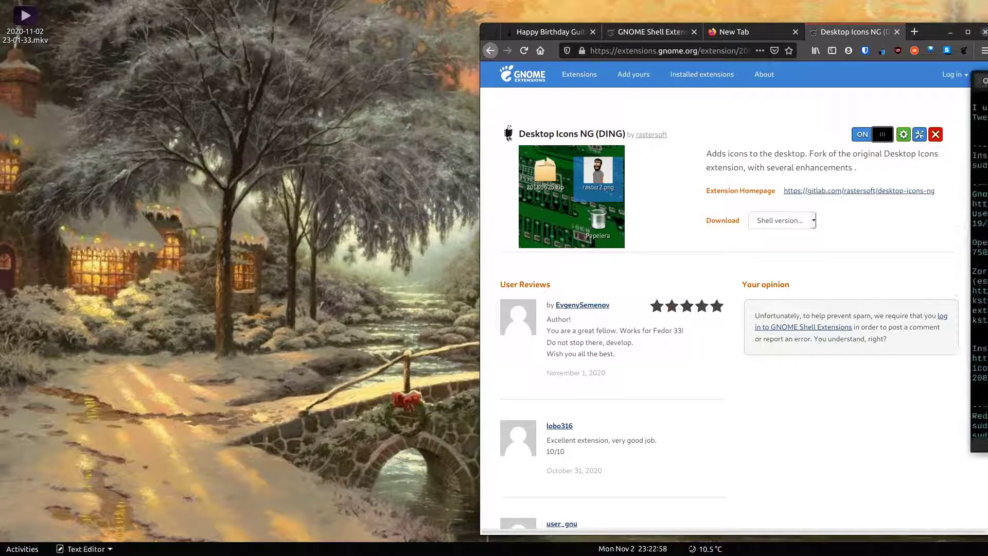
- Drop the aIBOT-1 folder onto the desktop, open it, try moving HKJHKJH.mp4 within it, and close the folder window
left_click_drag(987, 216, 325, 206)
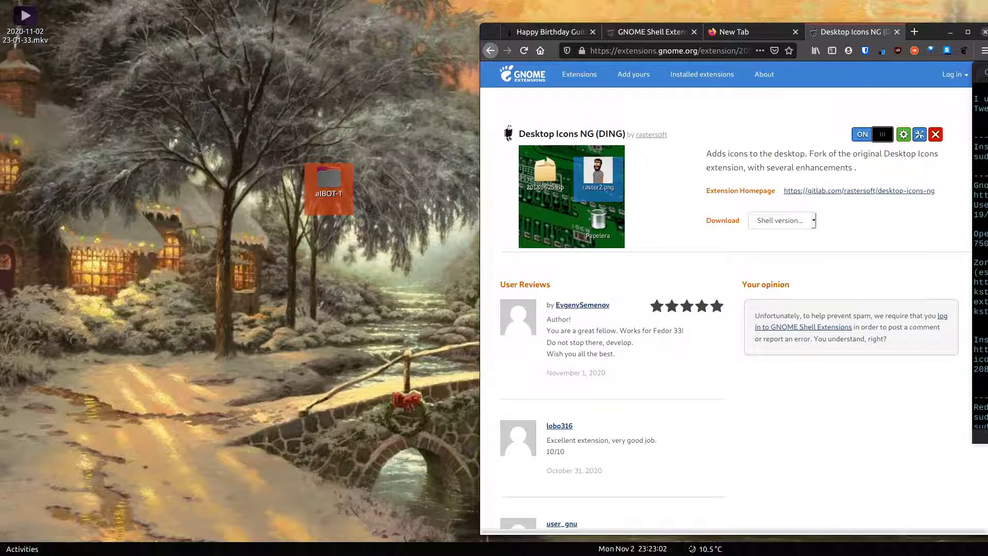
double_click(329, 180)
left_click(311, 64)
left_click_drag(194, 64, 310, 157)
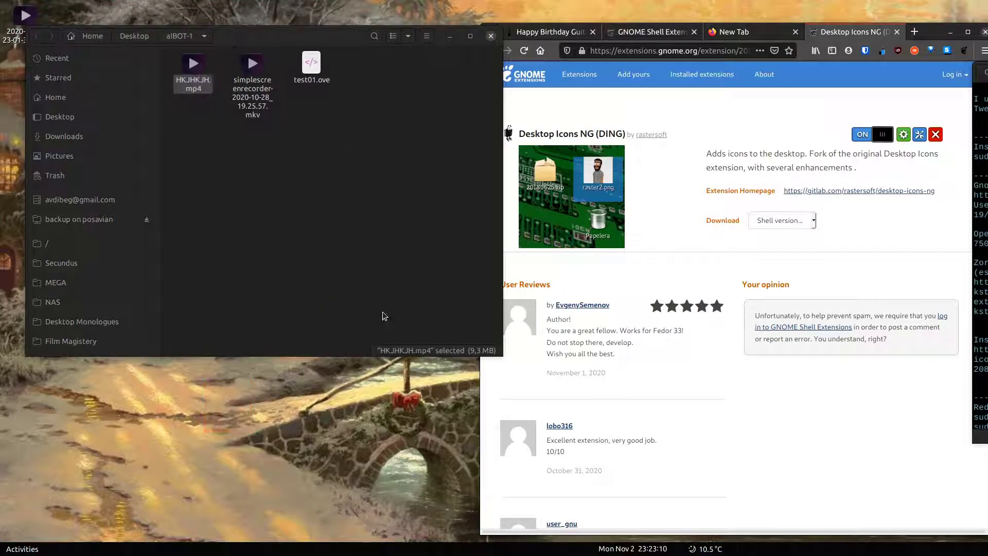
left_click(491, 36)
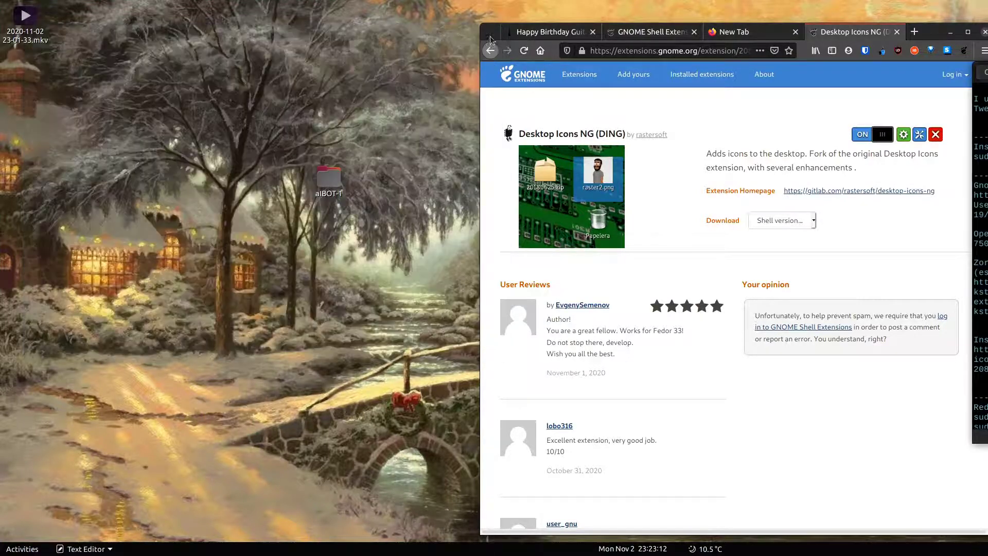
- Delete the aIBOT-1 folder from the desktop and close the Desktop Icons NG tab in Firefox
left_click(325, 178)
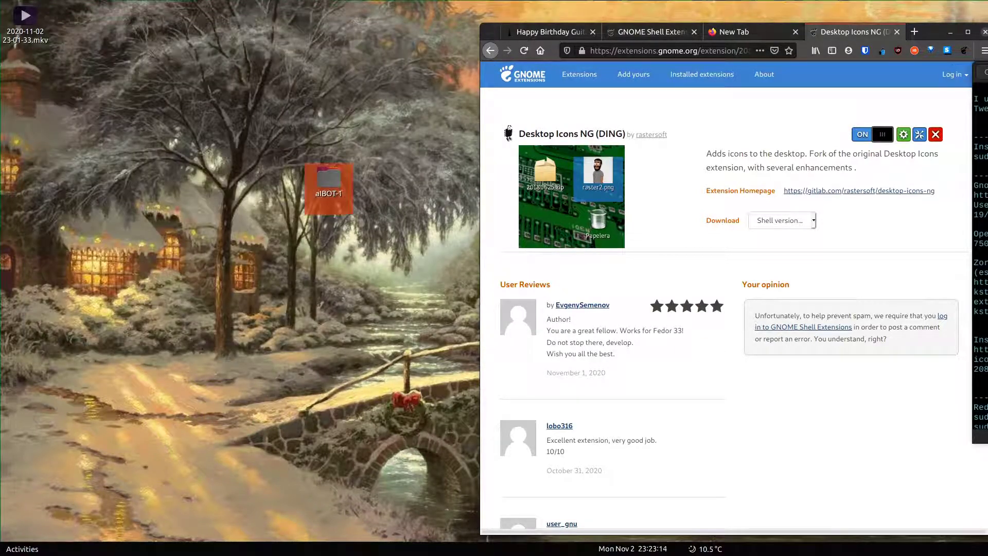
key("Delete")
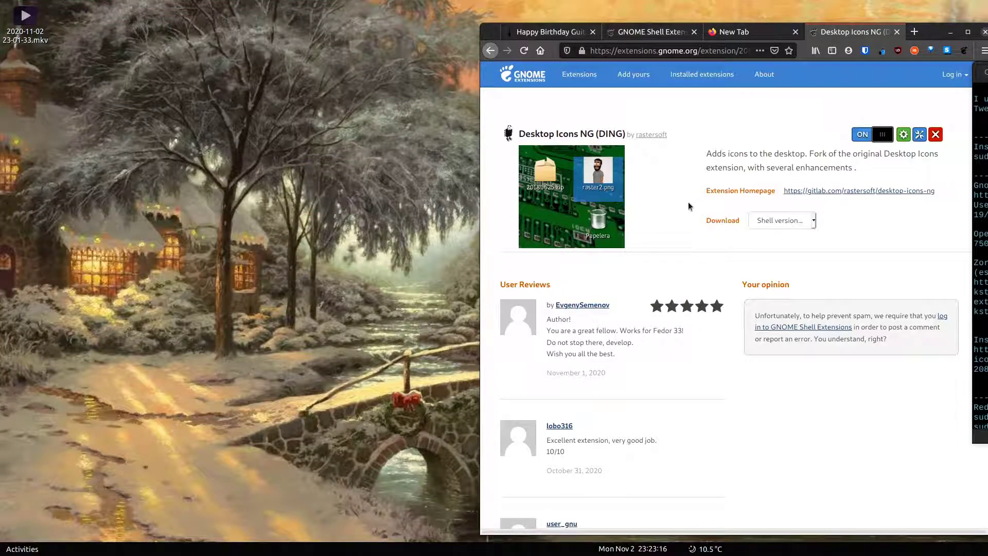
key("ctrl+w")
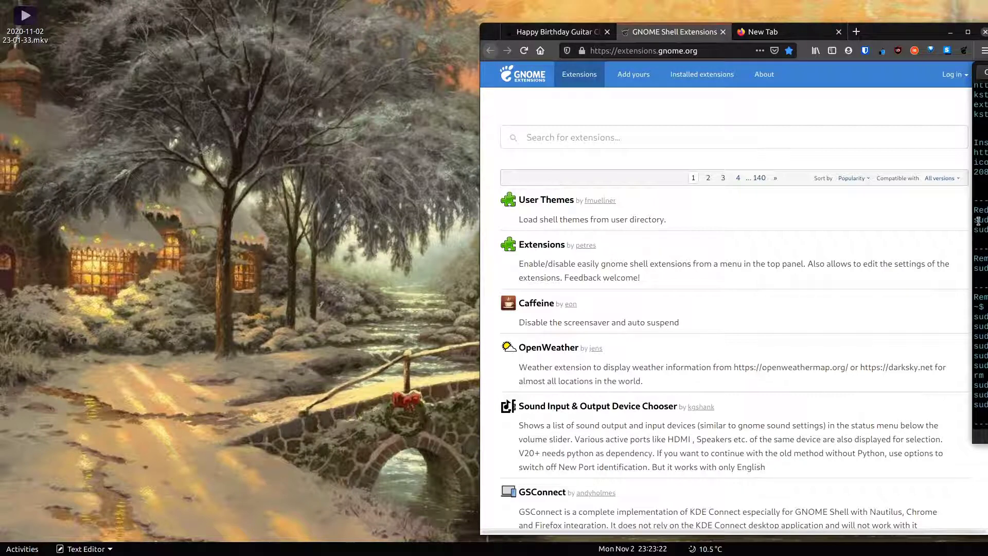
- Copy the tlp install command from the text editor notes, switch to the terminal, quit htop, and move the terminal window higher
left_click_drag(974, 220, 987, 220)
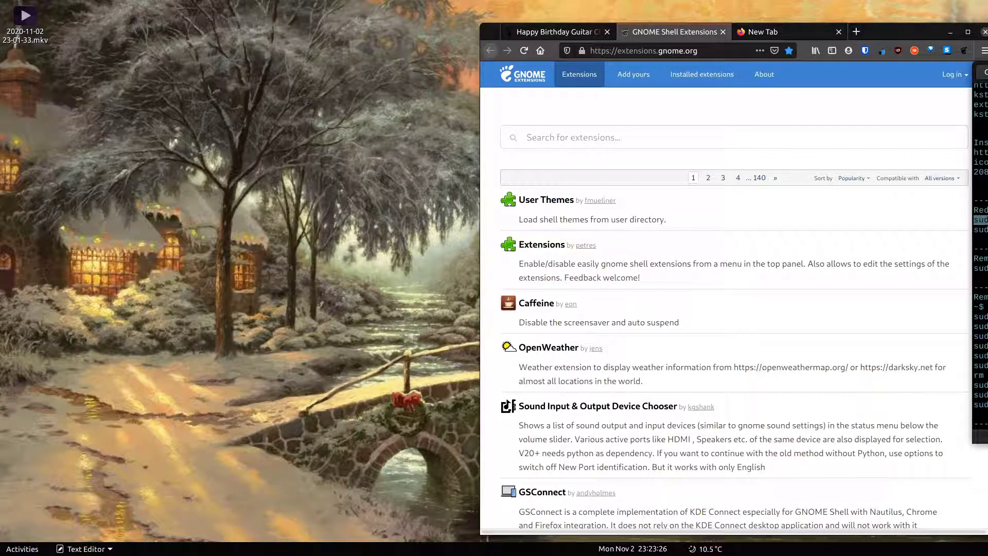
key("alt+Tab")
key("alt+Tab")
key("alt+Tab")
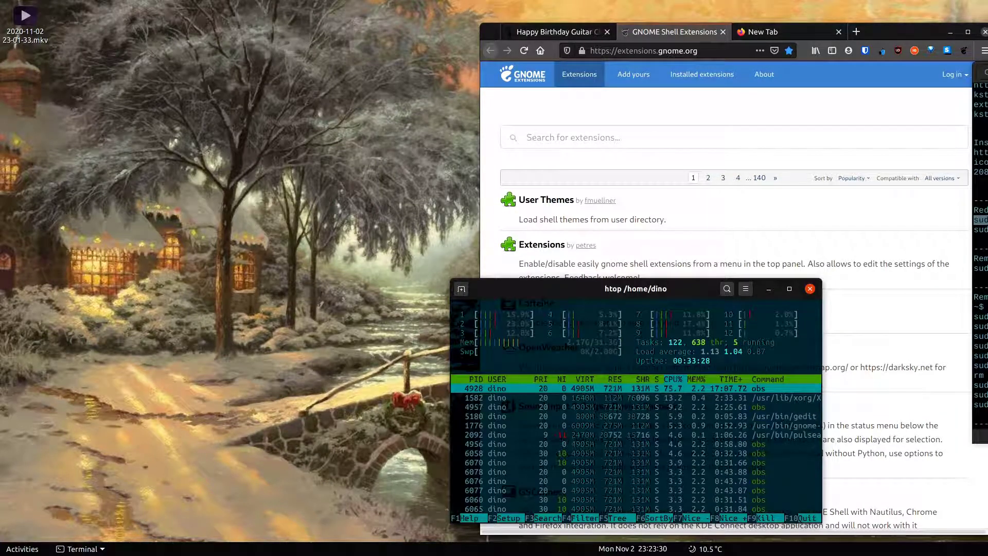
key("q")
left_click_drag(694, 292, 631, 161)
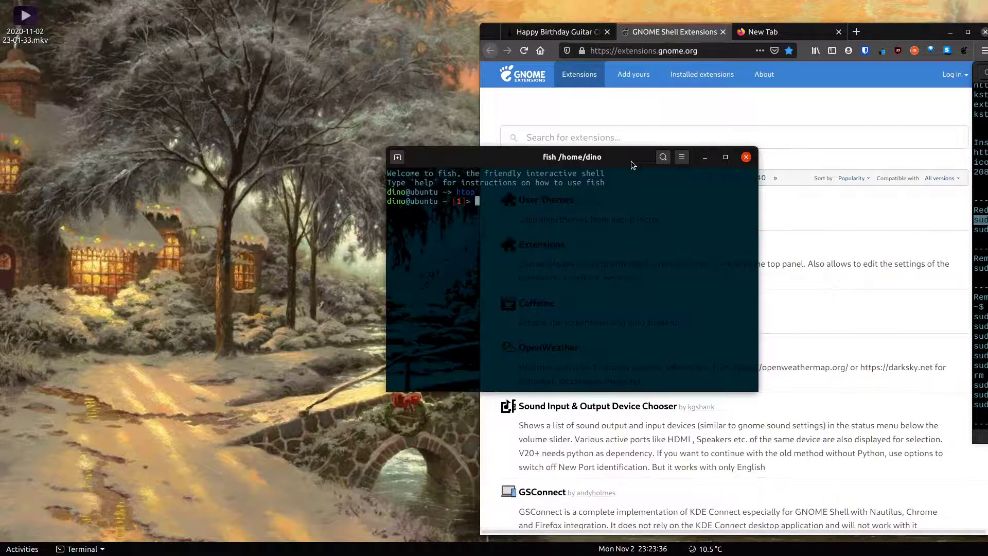
- Enter sudo apt-get install tlp tlp-rdw in the terminal without running it, and copy the following command from the notes
type("sudo apt-get install tlp tlp-rdw")
key("alt+Tab")
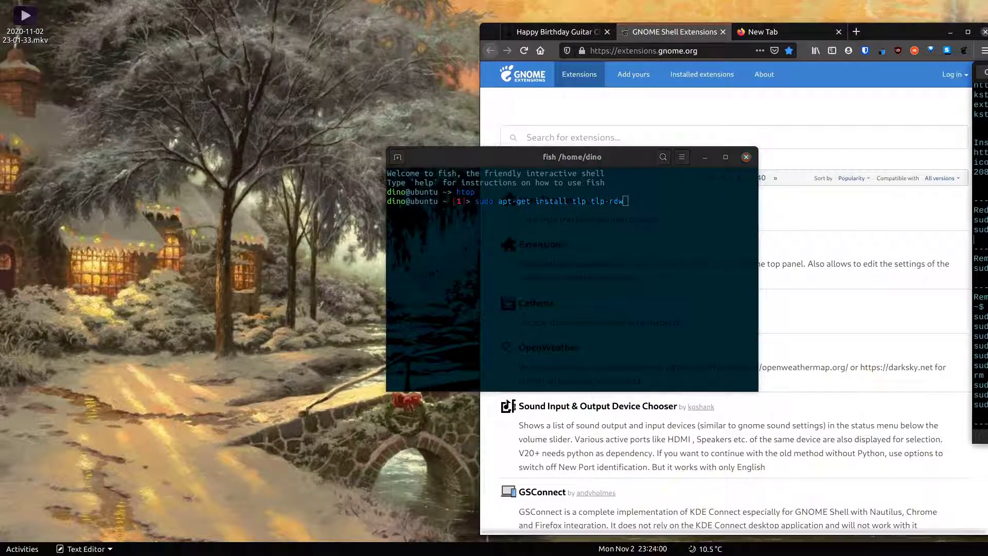
left_click(980, 229)
left_click(696, 242)
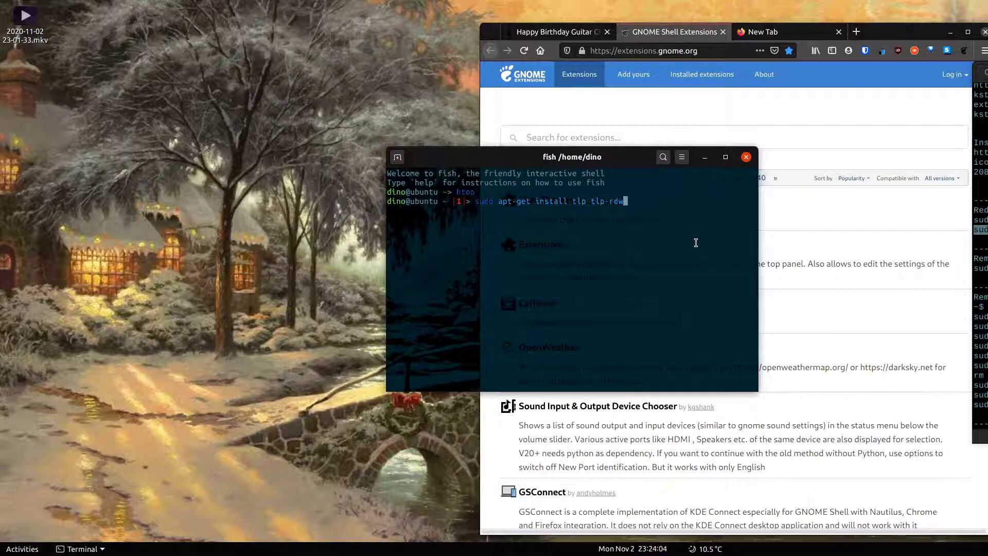
- Replace the terminal command with sudo systemctl enable tlp and clear the prompt without running it
key("BackSpace")
key("BackSpace")
key("BackSpace")
key("BackSpace")
key("BackSpace")
key("BackSpace")
key("BackSpace")
key("BackSpace")
key("BackSpace")
key("BackSpace")
key("BackSpace")
key("BackSpace")
key("BackSpace")
key("BackSpace")
key("BackSpace")
key("BackSpace")
key("BackSpace")
key("BackSpace")
key("BackSpace")
key("BackSpace")
type("sudo systemctl enable tlp")
key("BackSpace")
key("BackSpace")
key("BackSpace")
key("BackSpace")
key("BackSpace")
key("BackSpace")
key("BackSpace")
key("BackSpace")
key("BackSpace")
key("BackSpace")
key("BackSpace")
key("BackSpace")
key("BackSpace")
key("BackSpace")
key("BackSpace")
key("BackSpace")
key("BackSpace")
key("BackSpace")
key("BackSpace")
key("BackSpace")
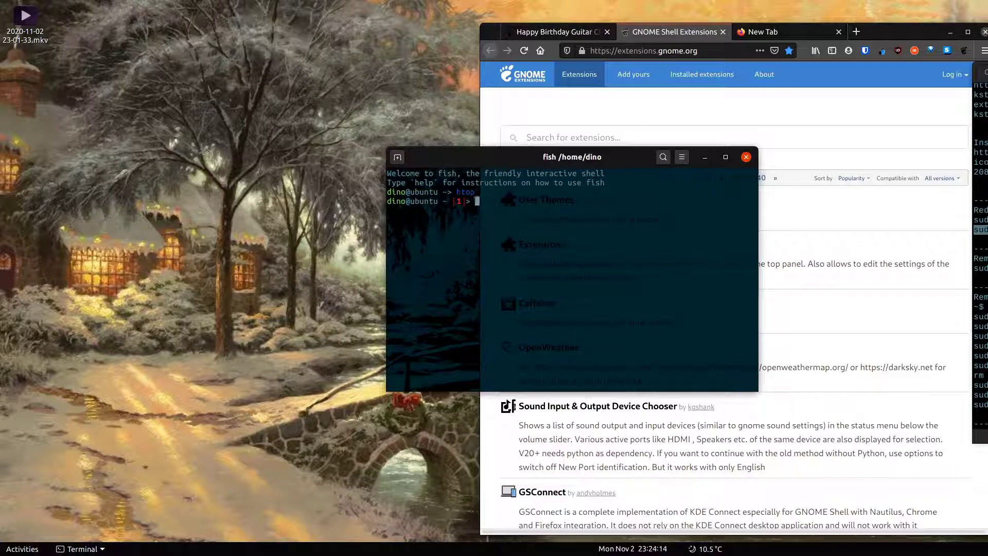
- Enter the command sudo apt remove apport apport-gtk from the notes in the terminal, and clear it without running it
left_click(971, 268)
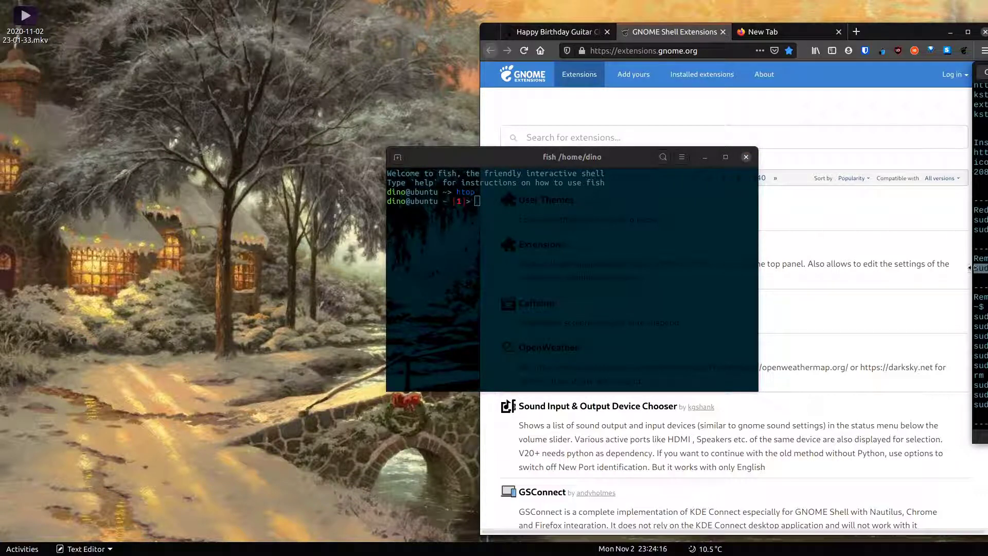
left_click(575, 213)
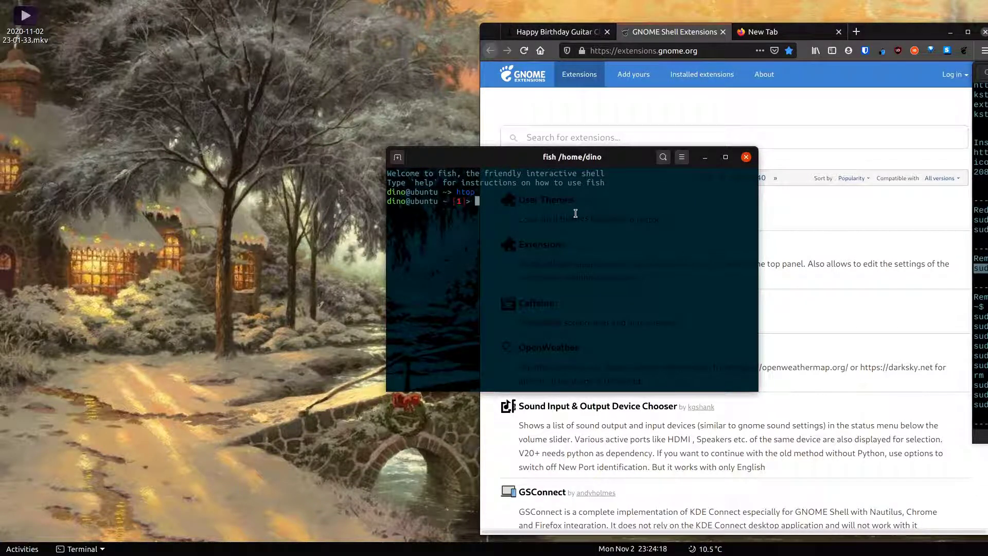
type("sudo apt remove apport apport-gtk")
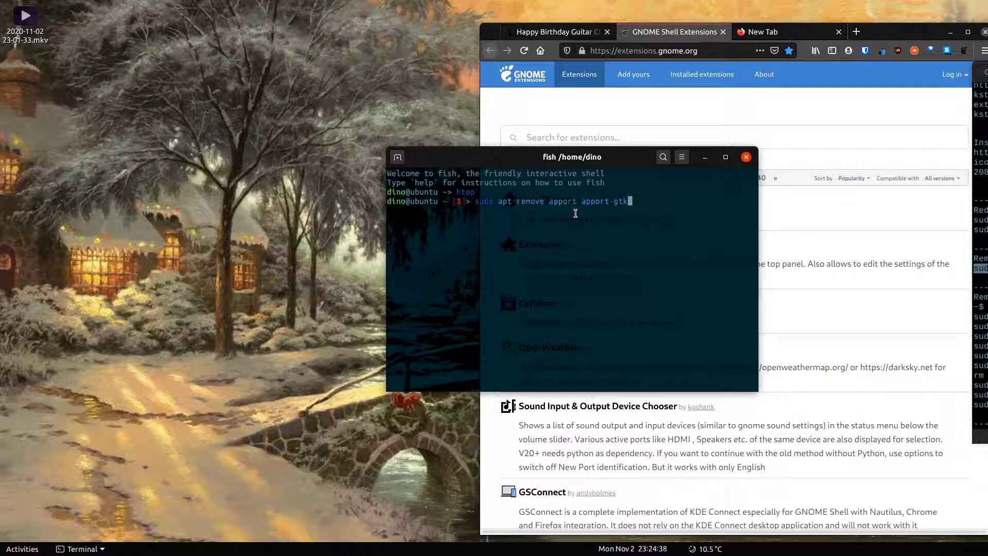
key("BackSpace")
key("BackSpace")
key("BackSpace")
key("BackSpace")
key("BackSpace")
key("BackSpace")
key("BackSpace")
key("BackSpace")
key("BackSpace")
key("BackSpace")
key("BackSpace")
key("BackSpace")
key("BackSpace")
key("BackSpace")
key("BackSpace")
key("BackSpace")
key("BackSpace")
key("BackSpace")
key("BackSpace")
key("BackSpace")
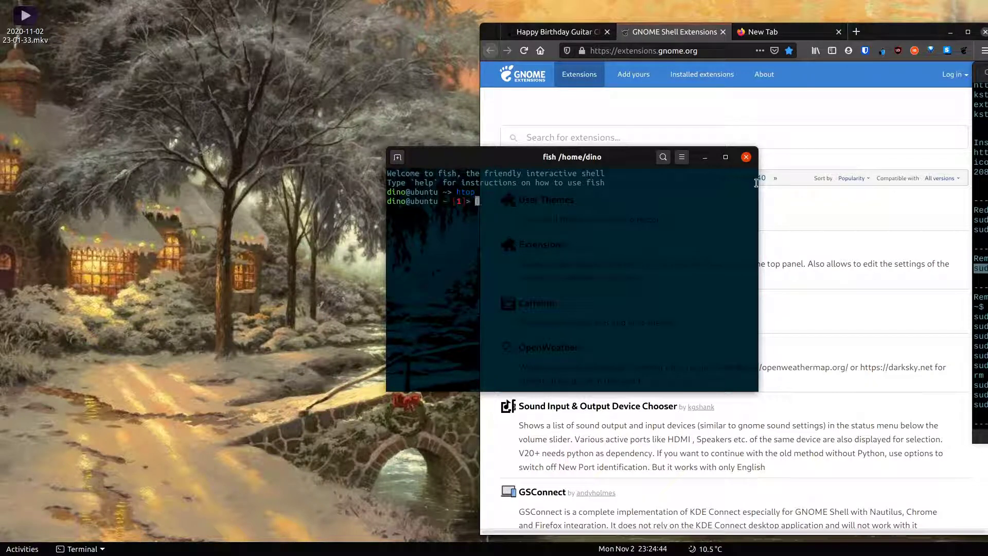
- Move the terminal window over the wallpaper and run snap list in it
left_click_drag(630, 167, 561, 97)
left_click_drag(560, 88, 554, 109)
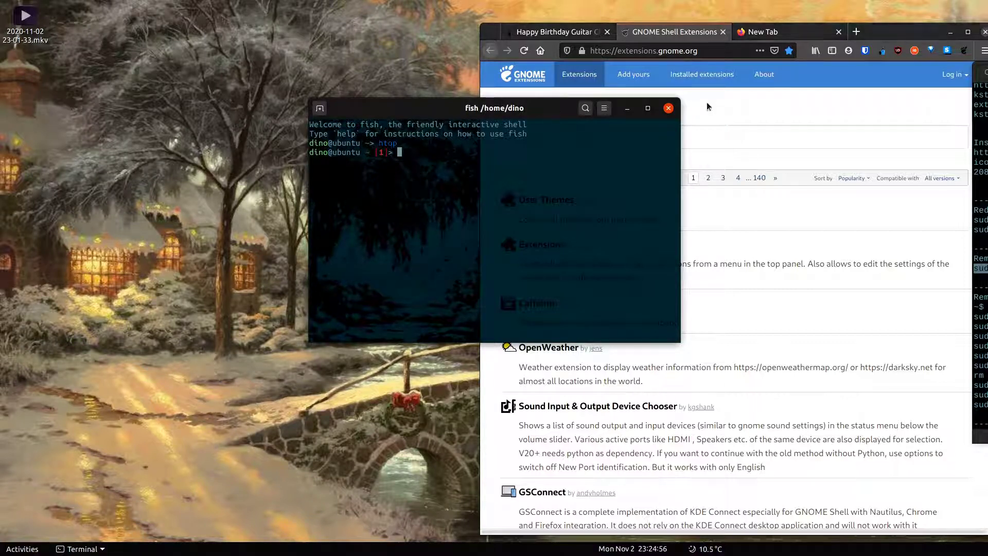
key("alt+Tab")
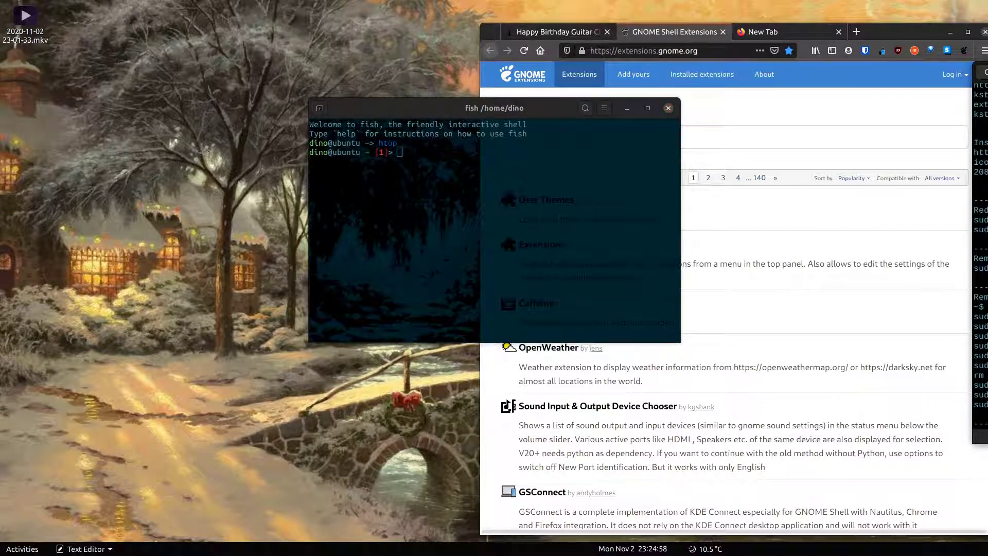
left_click(452, 171)
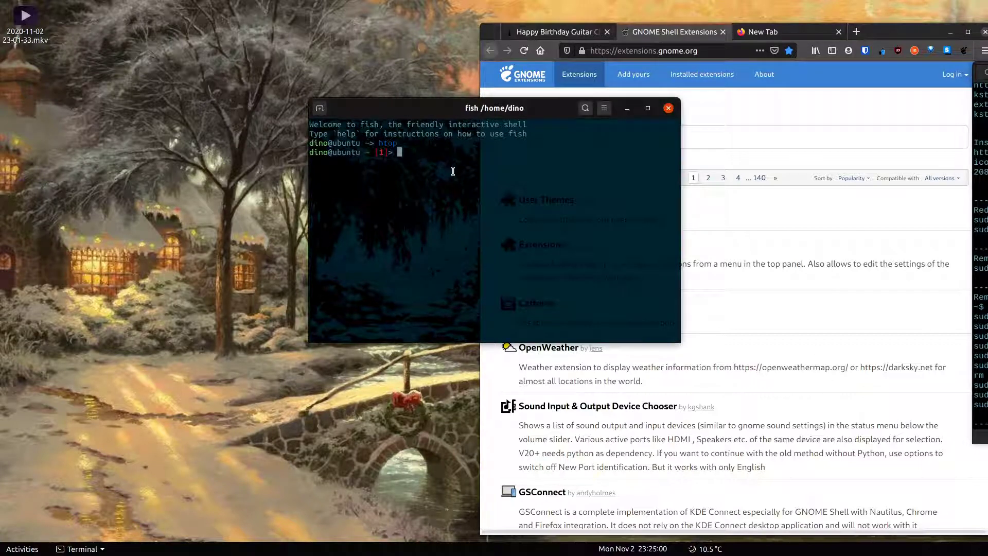
type("snap list")
key("Return")
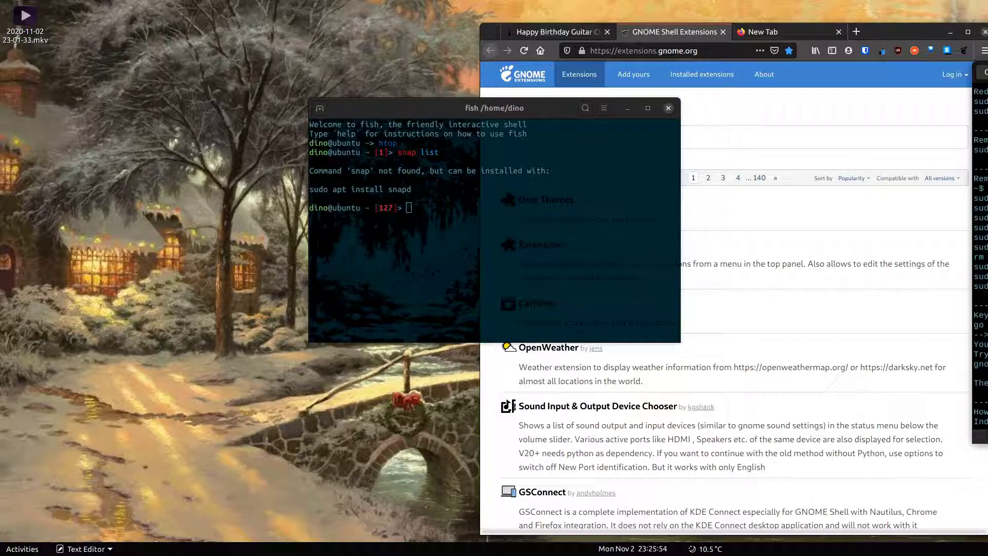
- Open the system Settings, search for keybo, and show the Keyboard Shortcuts page
key("super")
type("system")
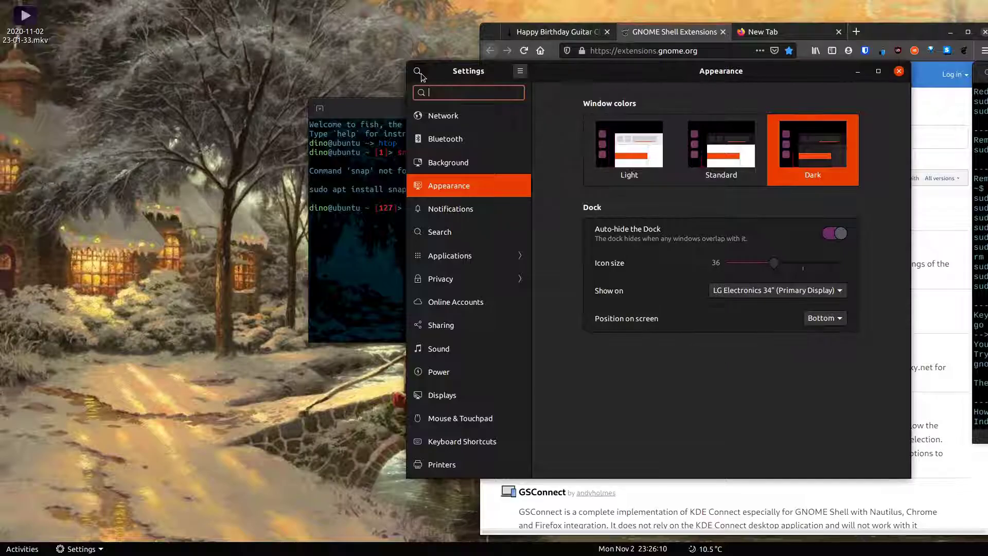
type("keybo")
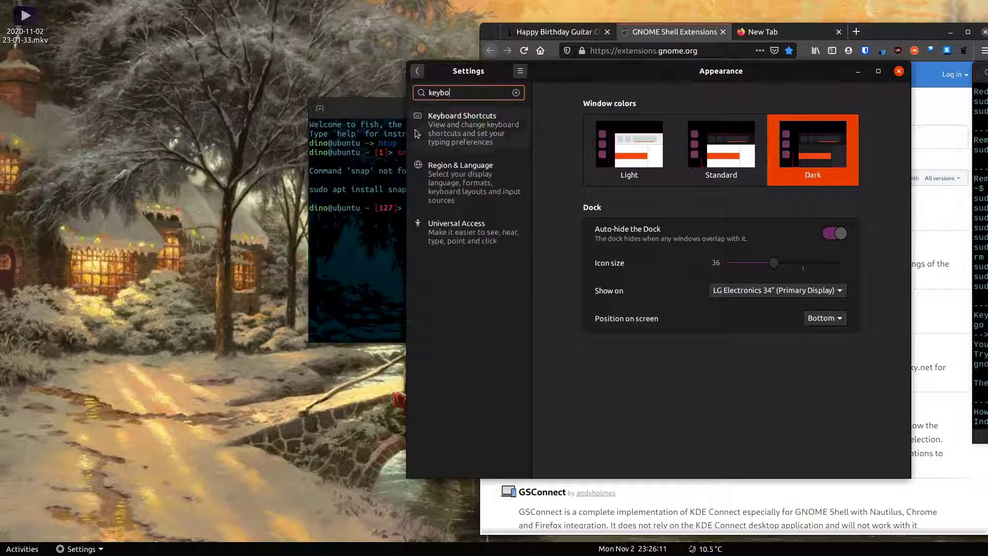
left_click(462, 139)
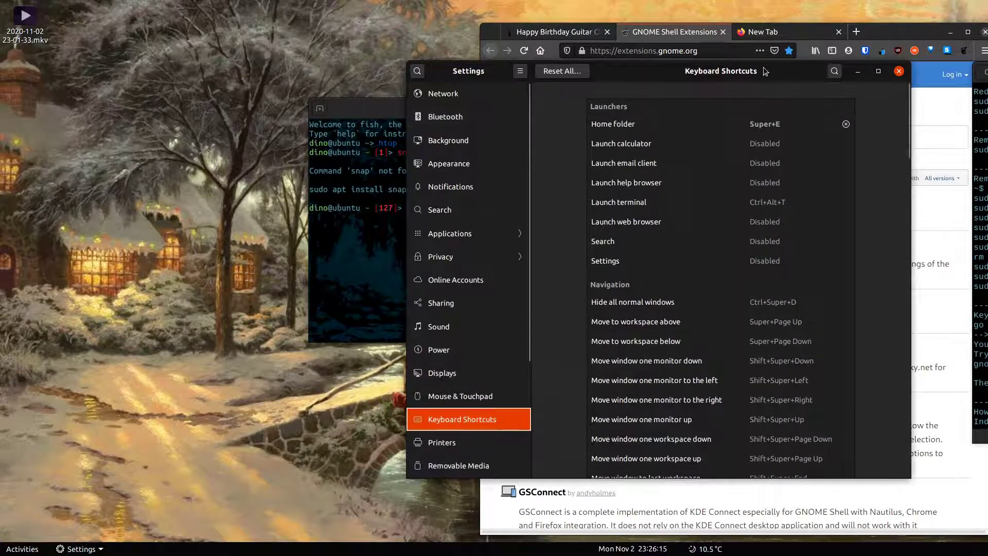
- View the custom Shutdown shortcut's name, command and key combination, and close Settings without changing anything
left_click_drag(763, 67, 756, 37)
scroll(744, 362, "down", 5)
scroll(744, 363, "down", 20)
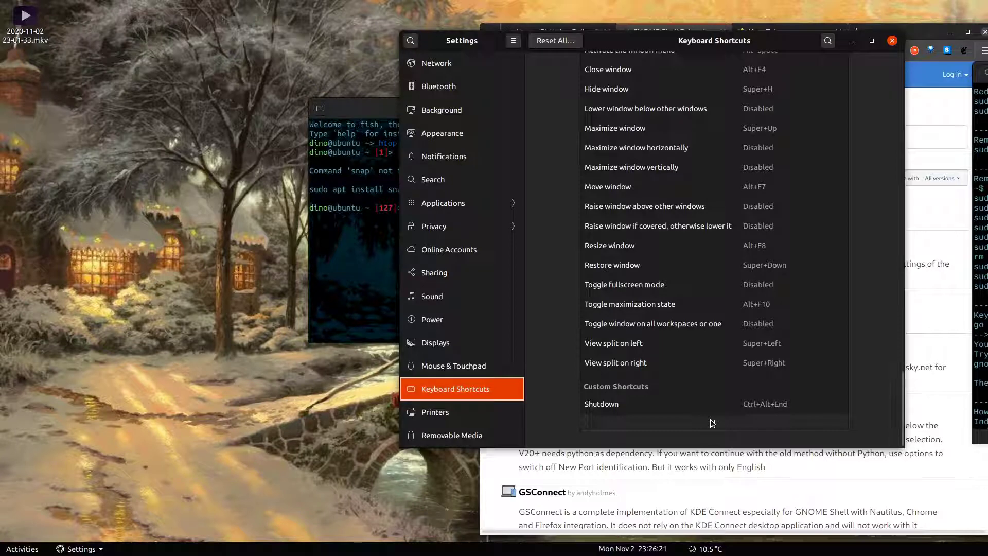
left_click(746, 407)
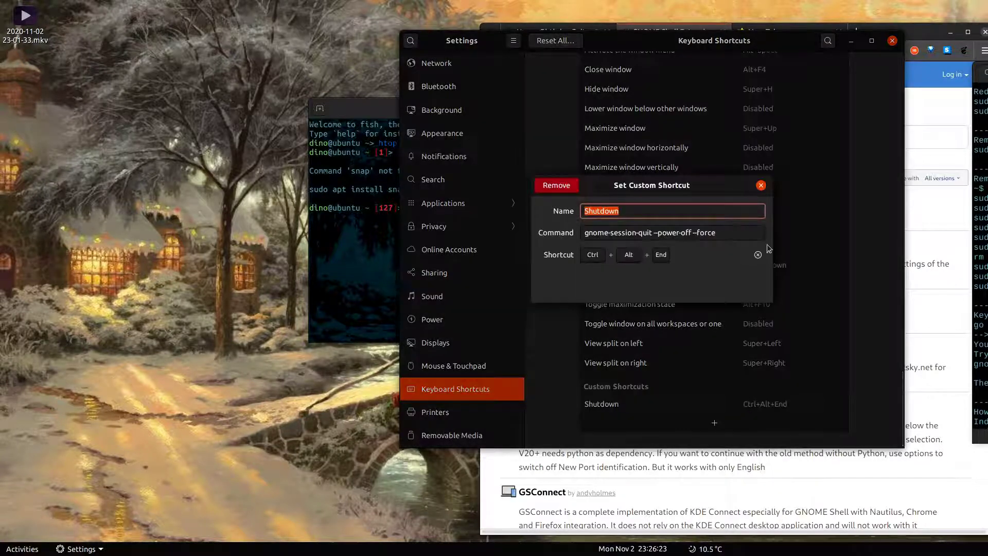
left_click(637, 206)
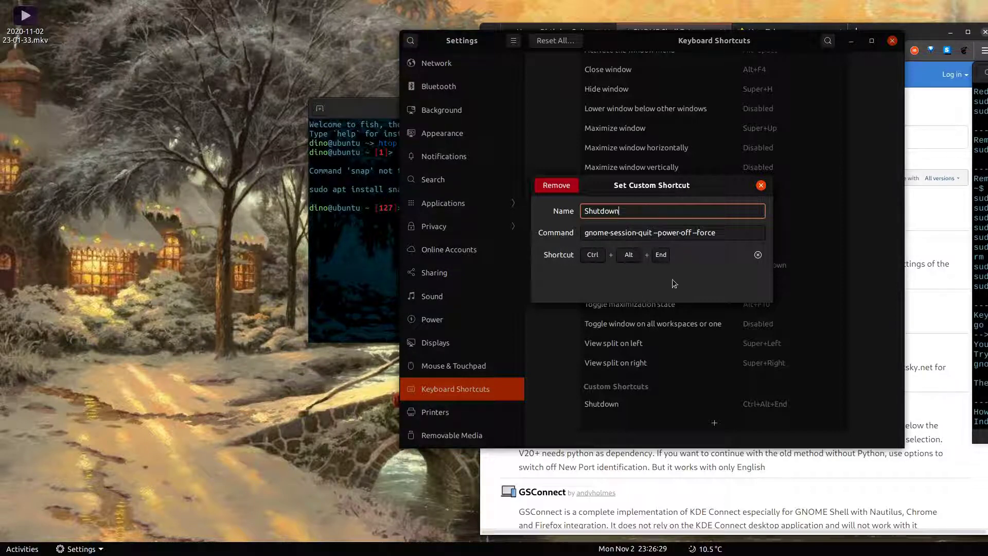
left_click(718, 233)
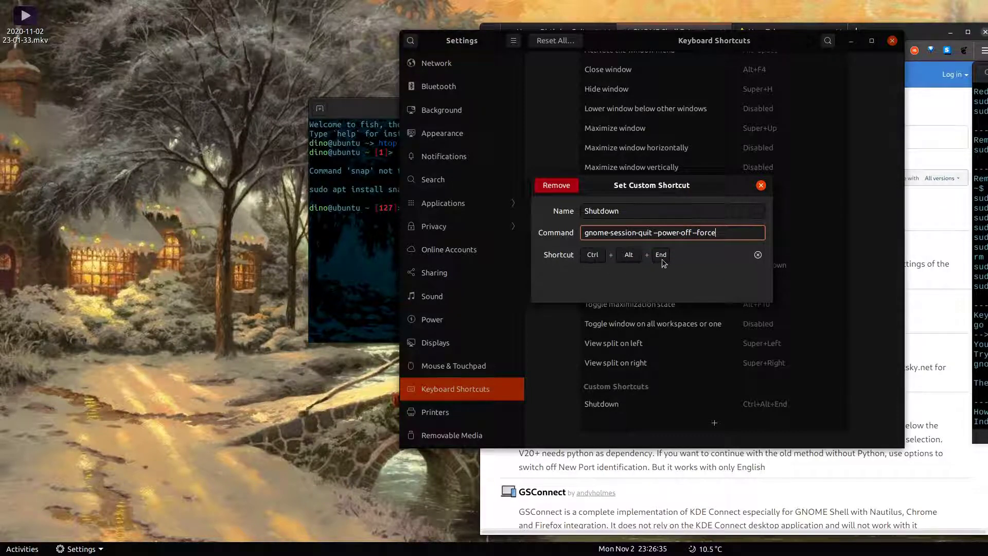
left_click(761, 186)
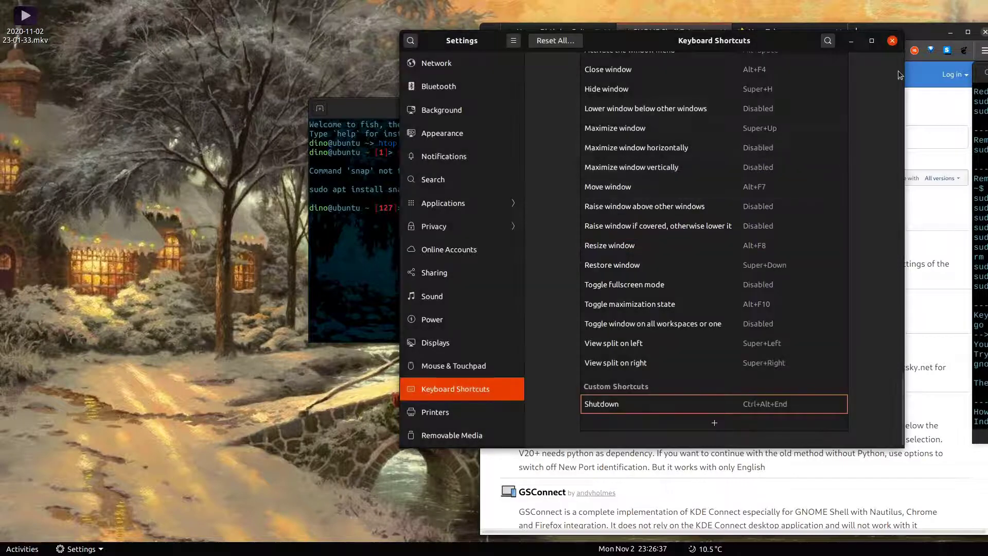
left_click(893, 42)
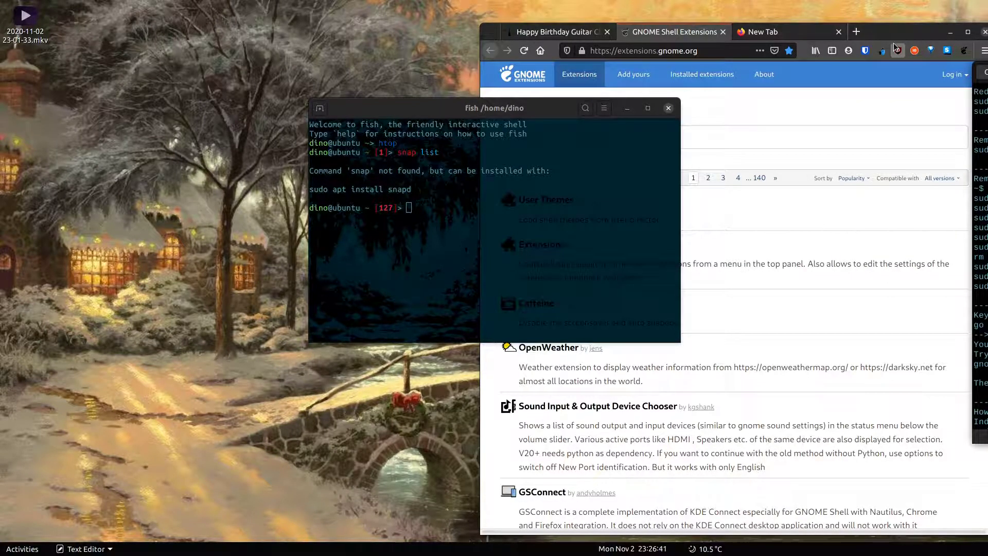
- Bring up the system's Power Off prompt with the custom Shutdown shortcut
key("ctrl+alt+Delete")
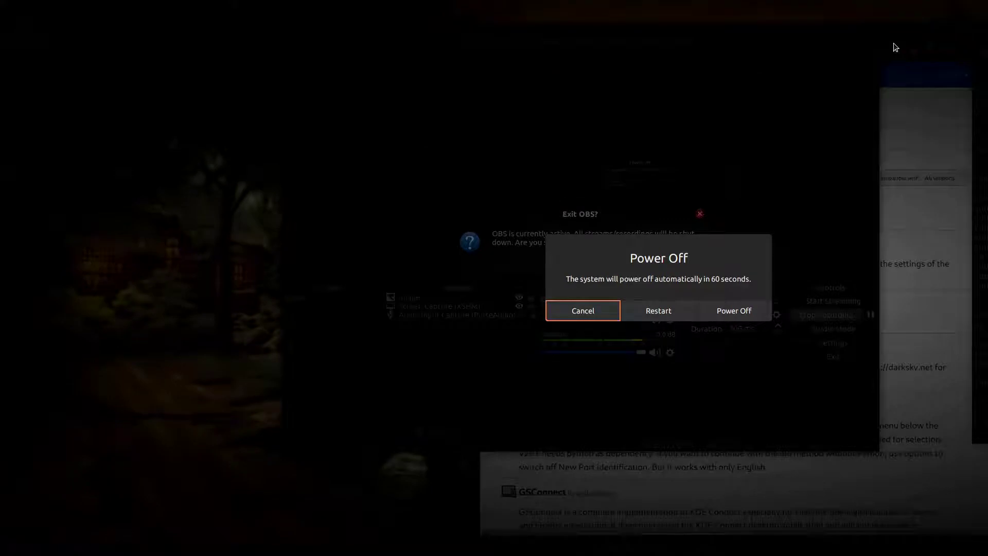
- Cancel the system's Power Off prompt and confirm exiting OBS
key("Escape")
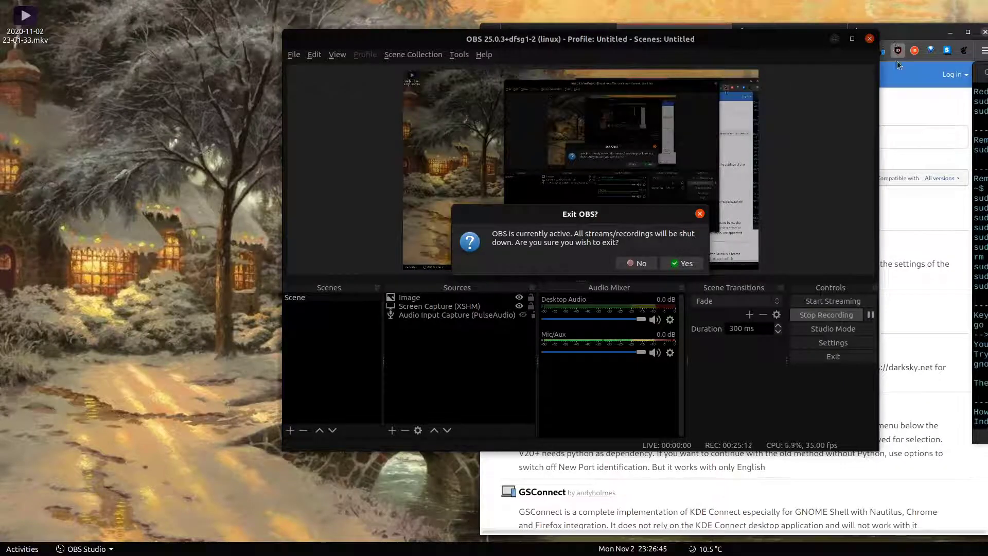
left_click(681, 263)
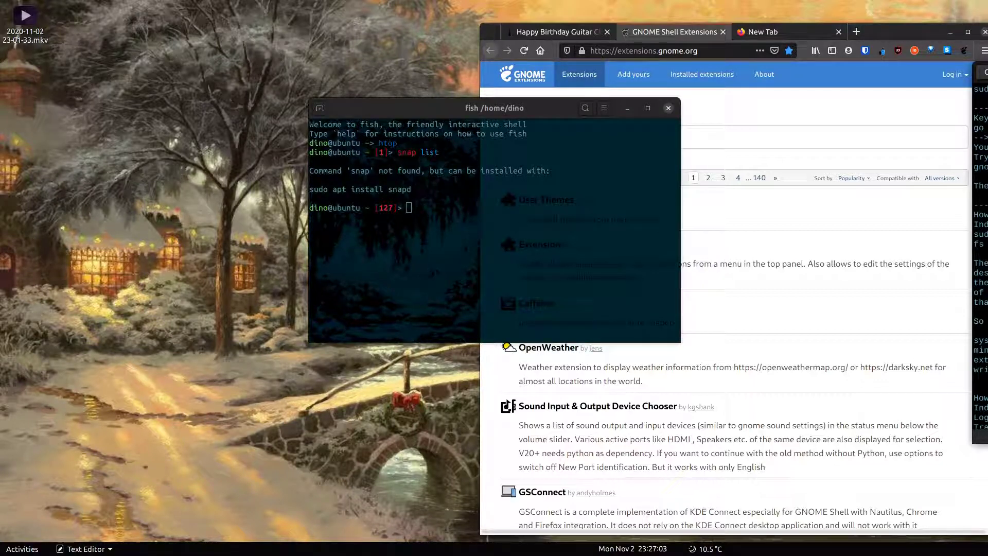
- Copy sudo apt remove tracker tracker-extract tracker-miner-fs from the text editor notes to the terminal prompt without running it
left_click_drag(987, 249, 971, 237)
left_click(452, 276)
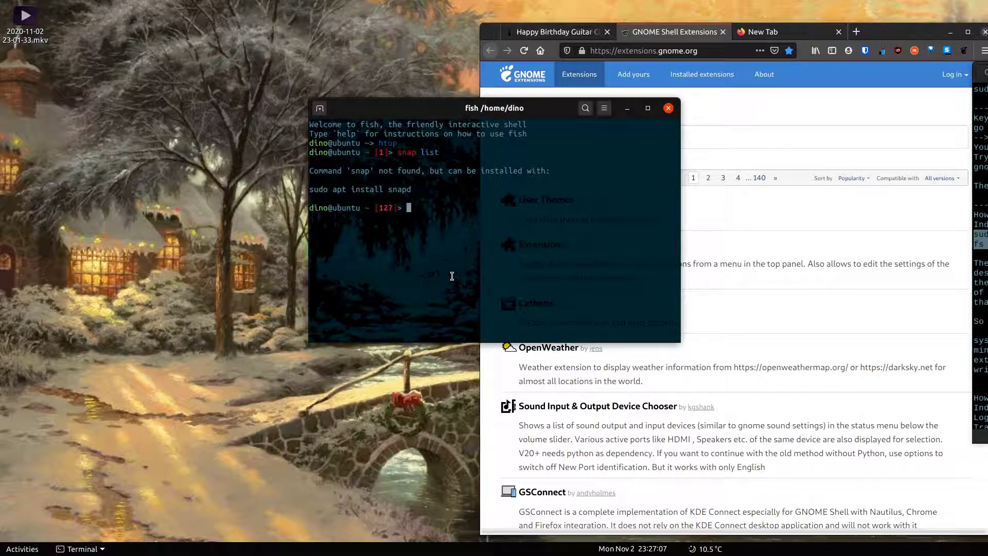
middle_click(452, 276)
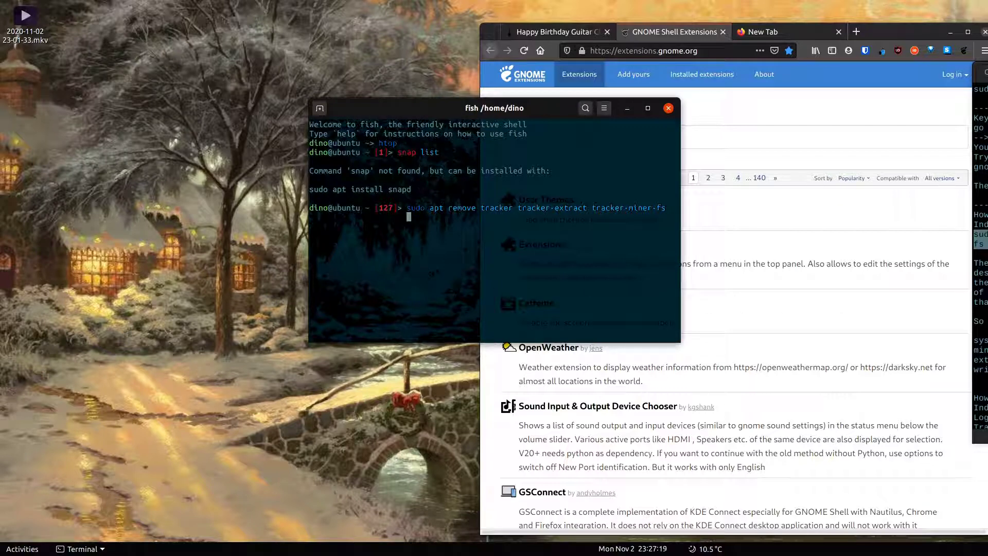
- Show the notes' systemctl --user mask command for the tracker services at the prompt unrun, and widen the terminal window
left_click_drag(980, 374, 965, 344)
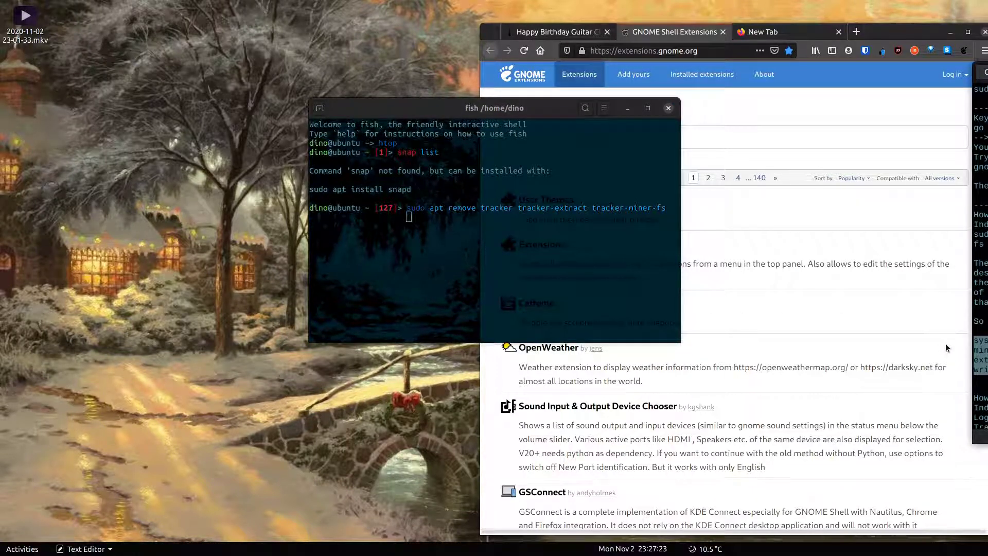
middle_click(636, 227)
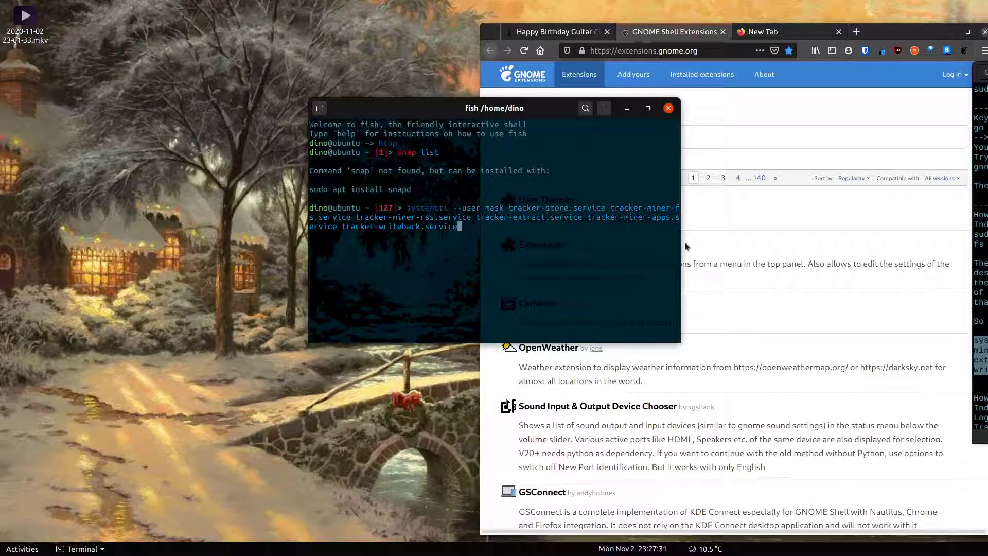
left_click_drag(680, 240, 801, 240)
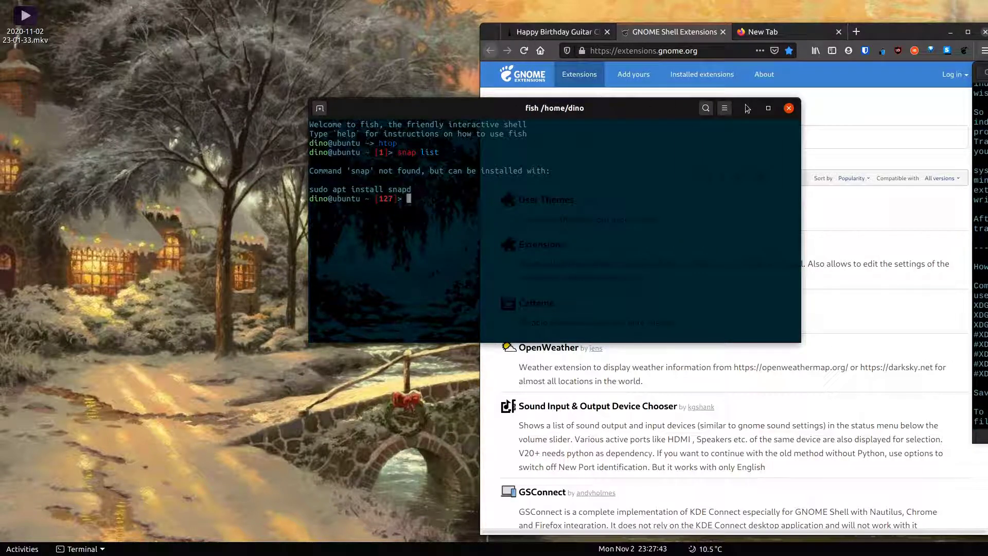
- Close the terminal window and the GNOME Shell Extensions browser tab, and minimise the browser
left_click_drag(648, 108, 806, 305)
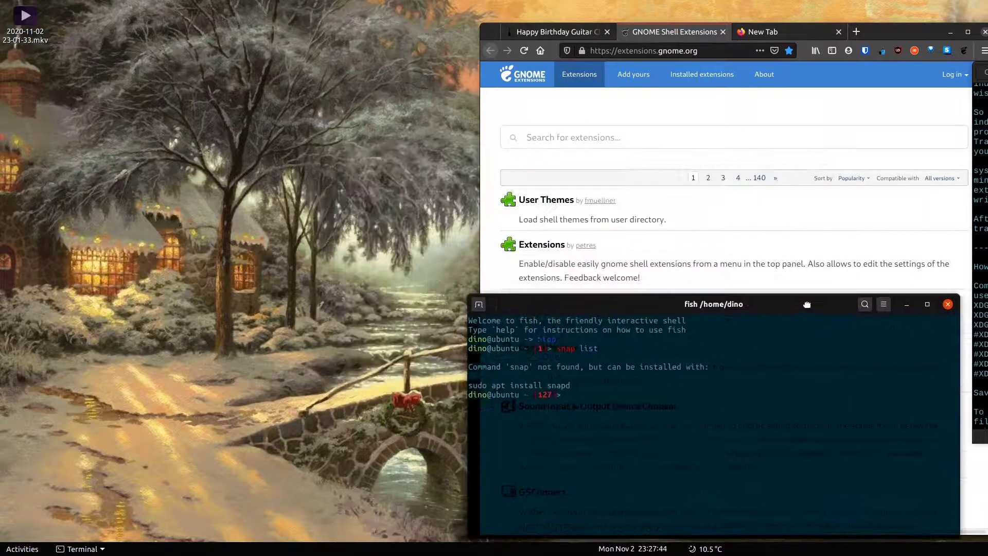
left_click(948, 304)
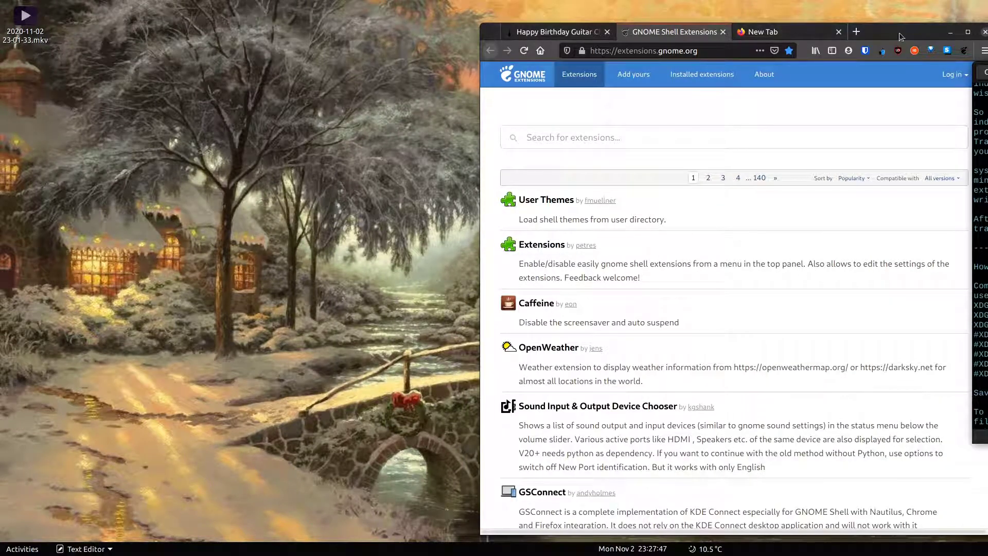
left_click(723, 32)
left_click(948, 32)
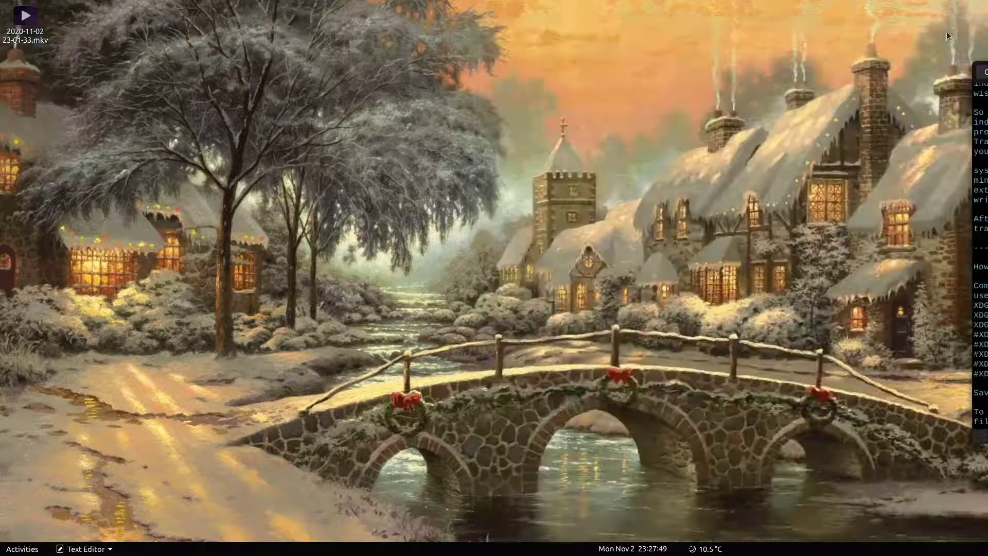
- Show the Home folder in the file manager and run locate user-dirs.dirs in a new terminal
key("super+e")
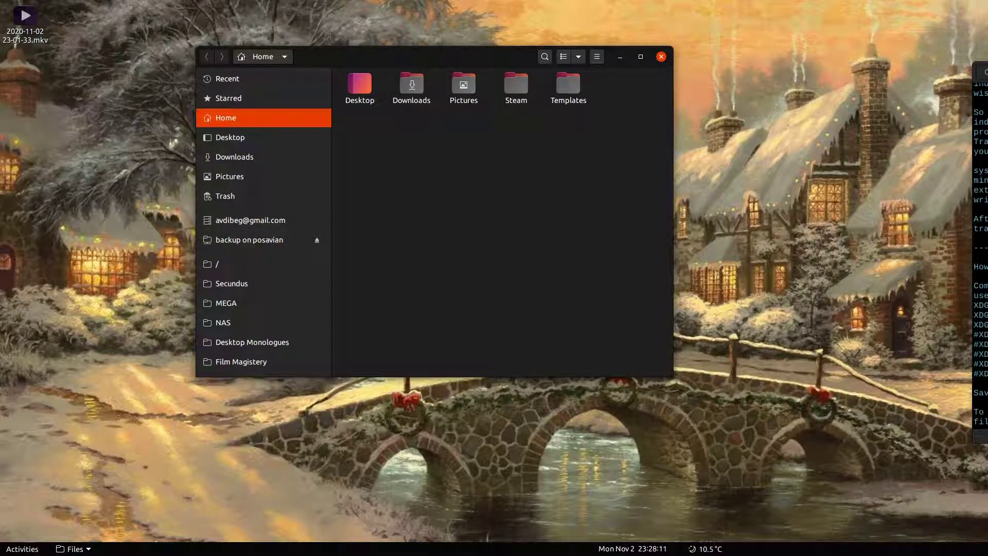
key("alt+Tab")
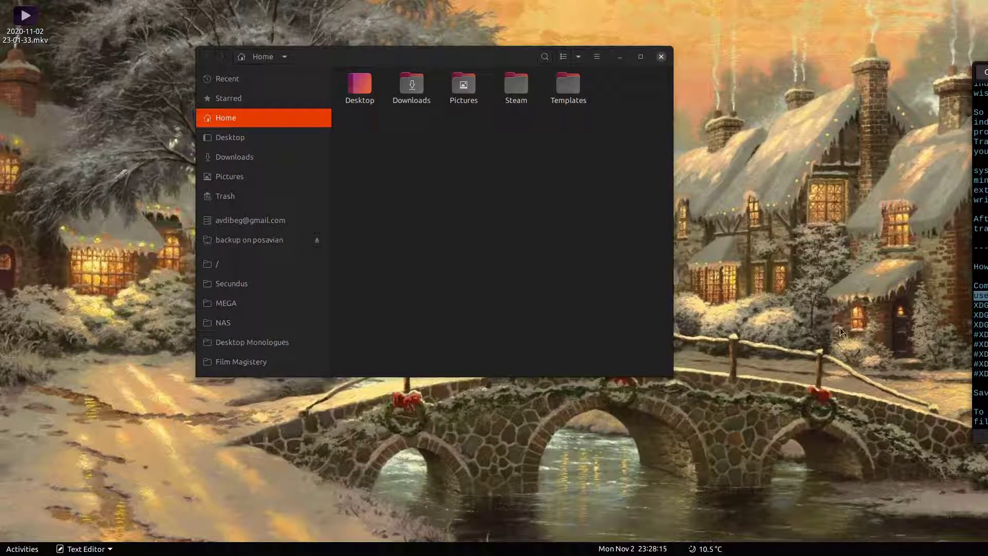
key("ctrl+alt+t")
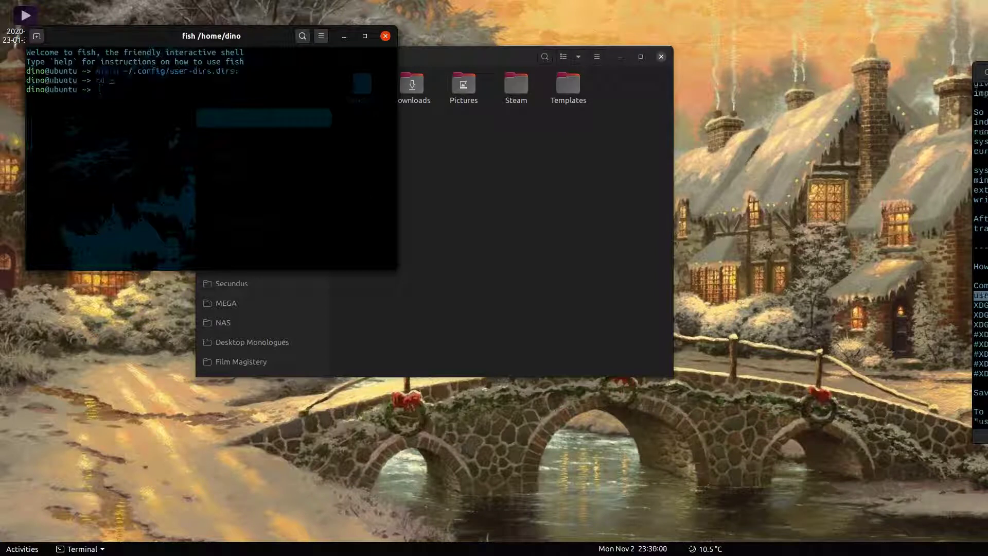
type("locate user-dirs.dirs")
key("Return")
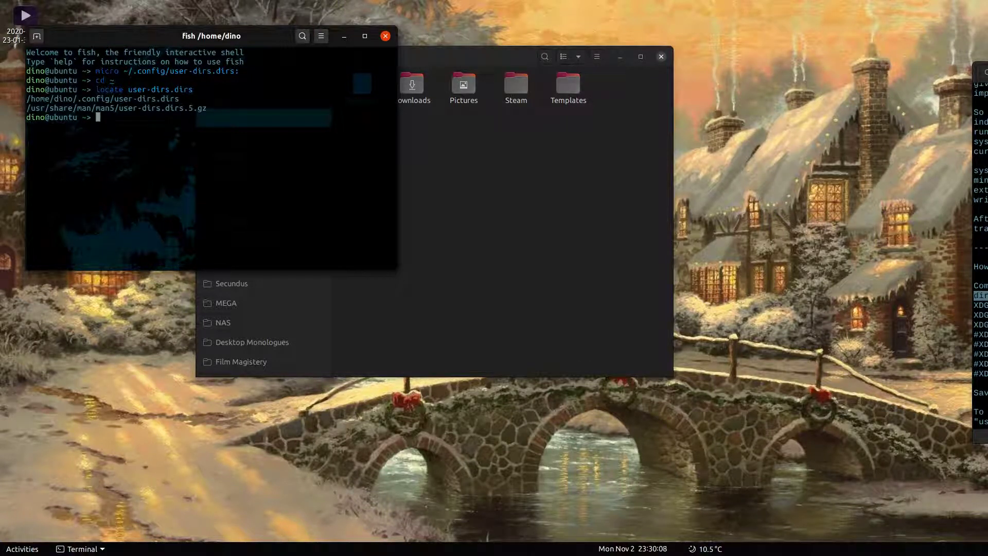
- Change to the .config folder, open user-dirs.dirs in micro, and move the terminal clear of the Home folder's sidebar
type("cd .co")
key("Right")
key("Return")
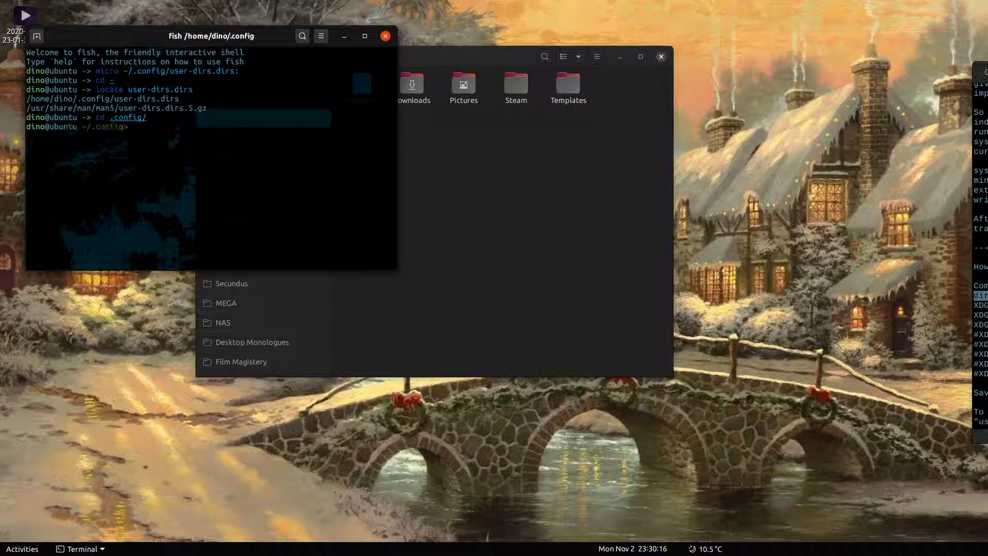
type("micro user-dirs.")
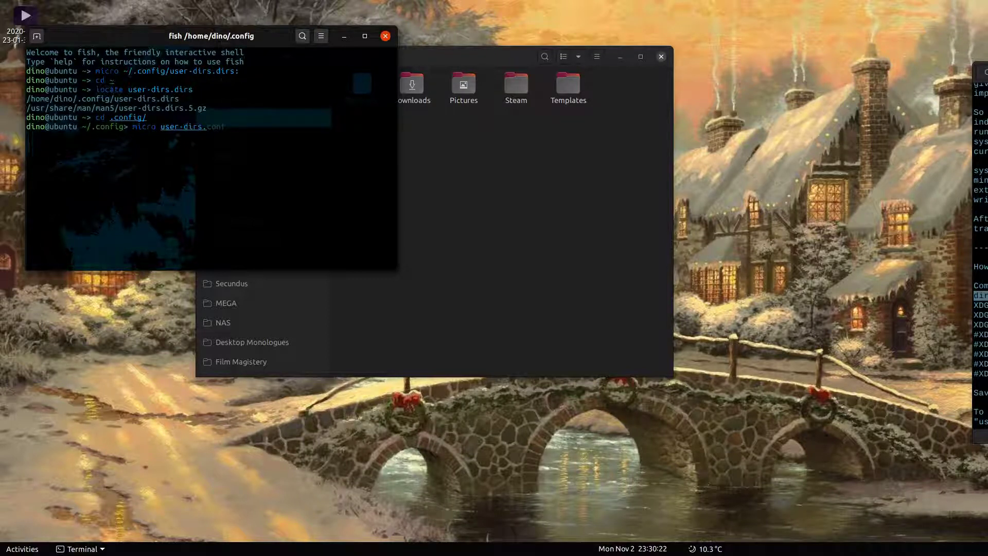
type("dirs")
key("Return")
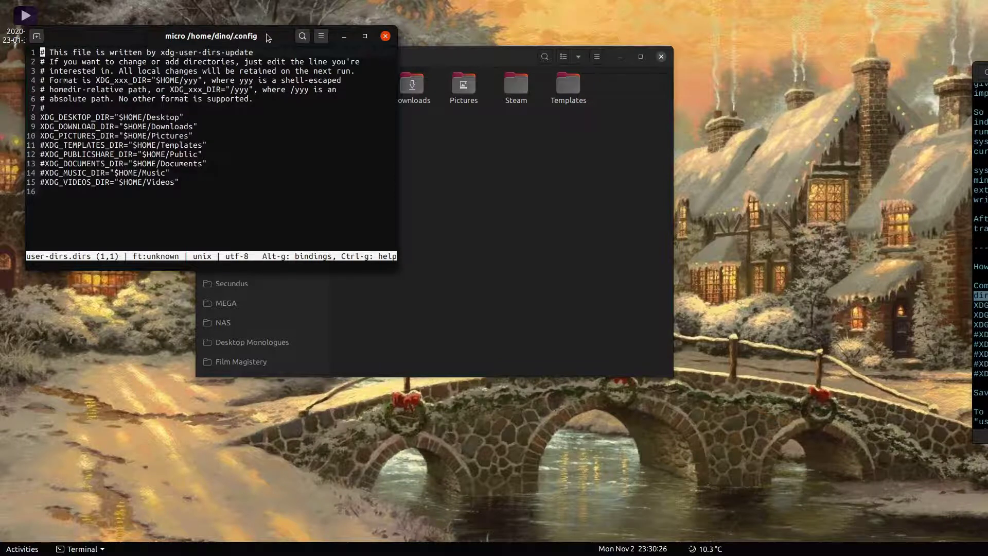
left_click_drag(268, 37, 745, 100)
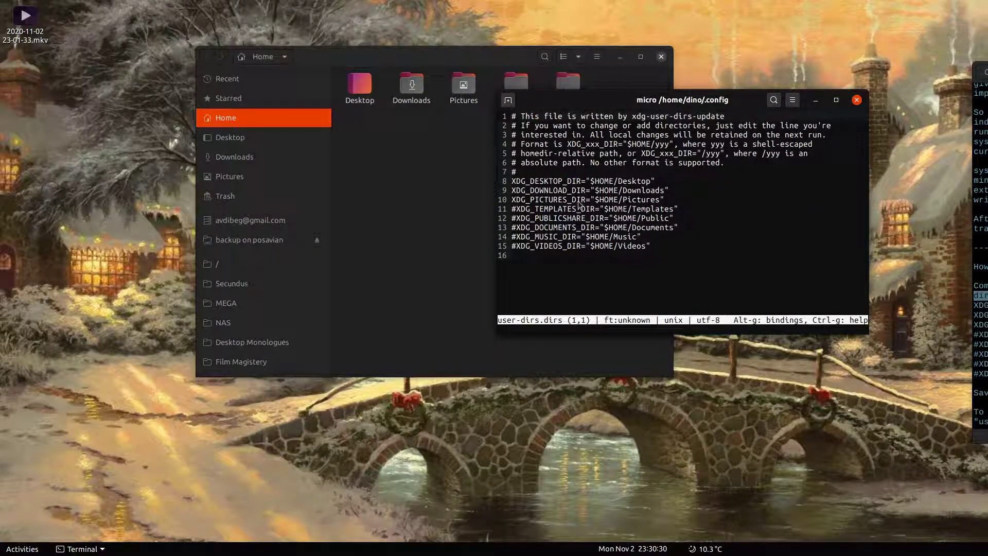
- Examine the active and commented-out XDG folder entries in user-dirs.dirs, and quit micro without editing the file
key("Down")
key("Down")
key("Down")
key("Down")
key("Down")
key("Down")
key("Down")
key("Down")
key("Down")
key("Down")
key("Down")
key("Down")
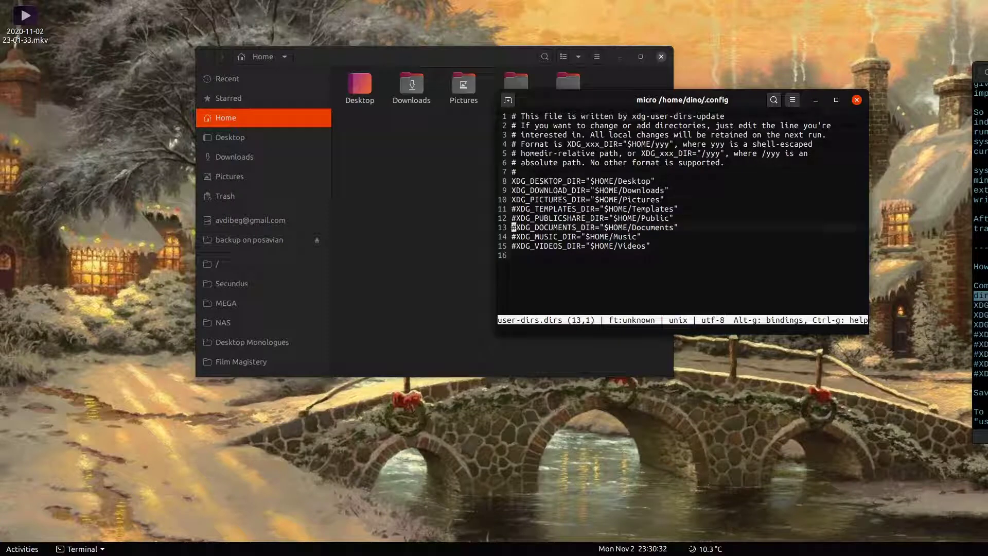
key("Up")
left_click(513, 200)
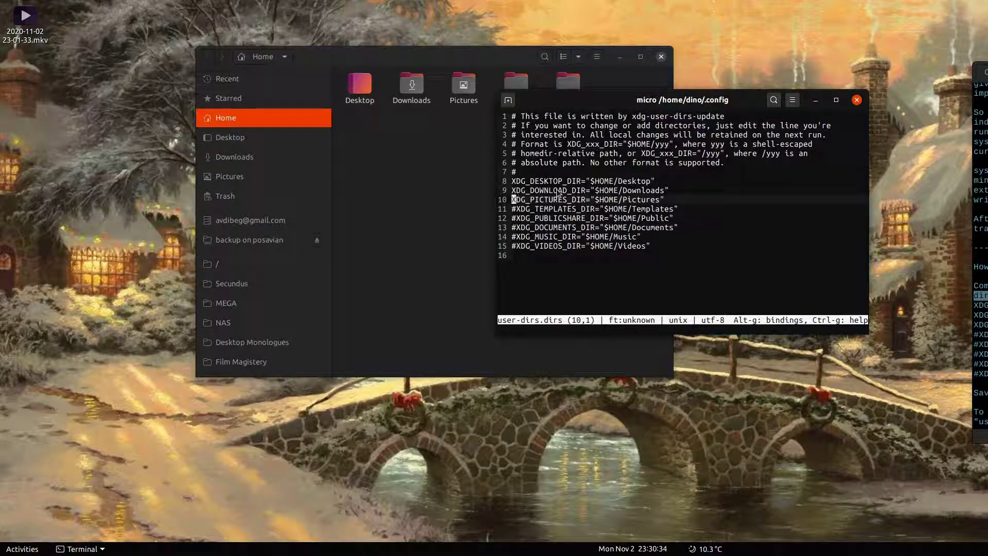
key("Down")
key("Down")
key("Up")
key("Right")
key("Right")
key("Right")
key("Right")
key("Right")
key("Right")
key("Right")
key("Right")
key("Right")
key("Right")
key("Right")
key("Right")
key("Right")
key("Right")
key("Right")
key("Right")
key("Right")
key("Right")
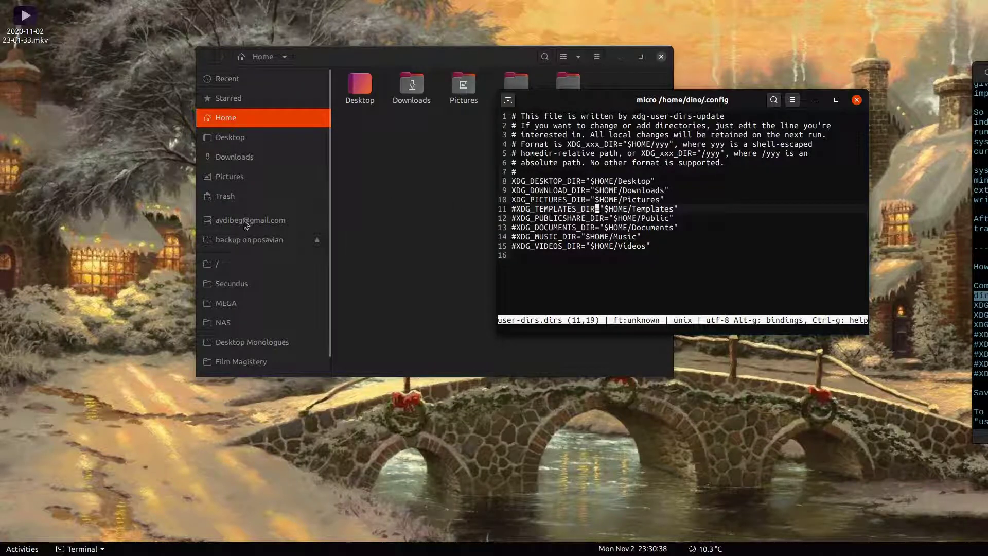
key("Down")
key("Left")
key("Left")
key("Left")
key("Left")
key("Left")
key("Left")
key("Left")
key("Left")
key("Left")
key("Left")
key("Left")
key("Left")
key("Left")
key("Left")
key("Left")
key("Left")
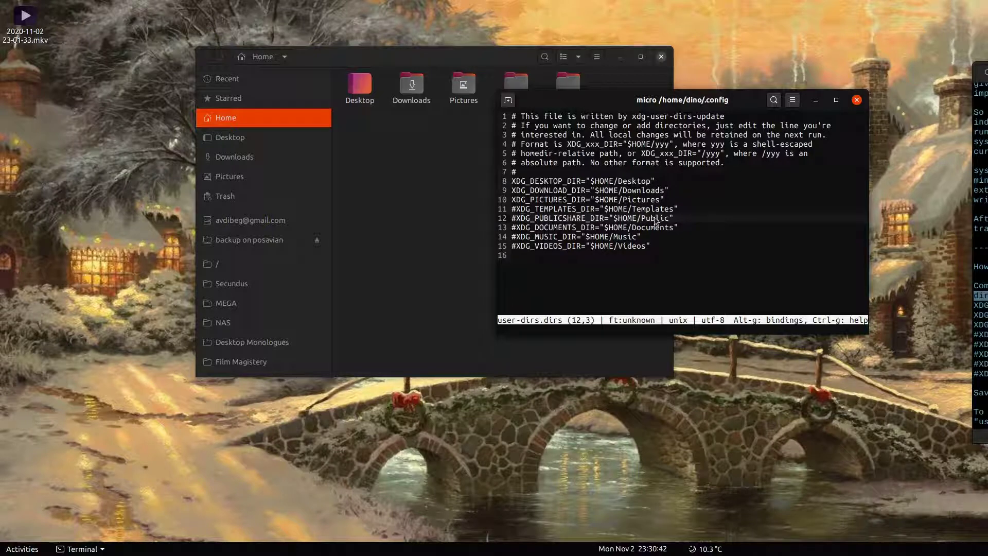
key("Down")
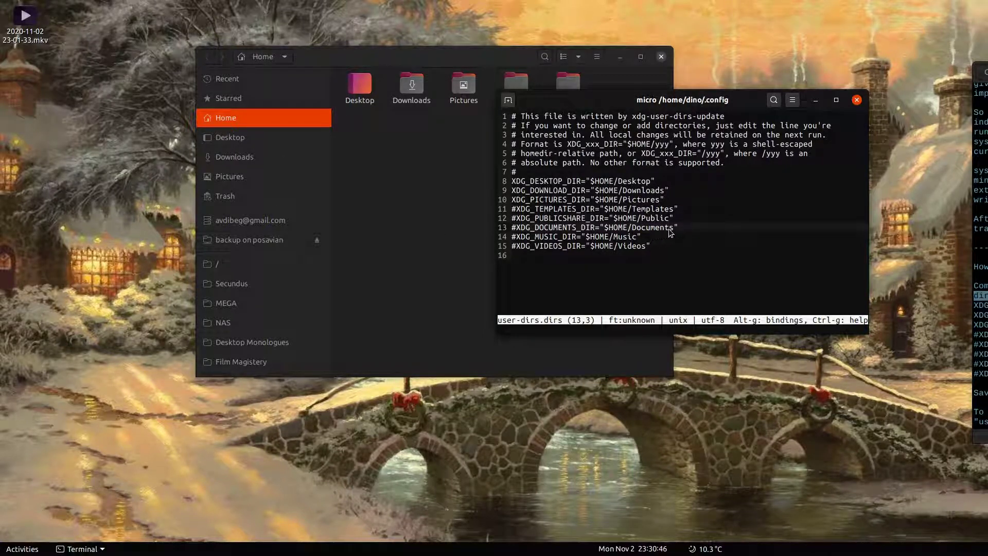
key("Down")
key("Down")
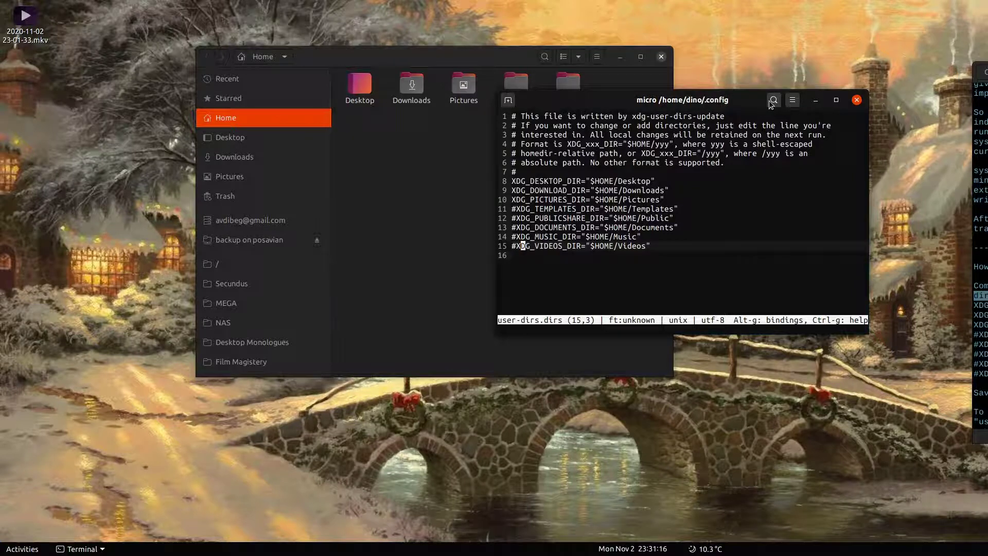
key("ctrl+q")
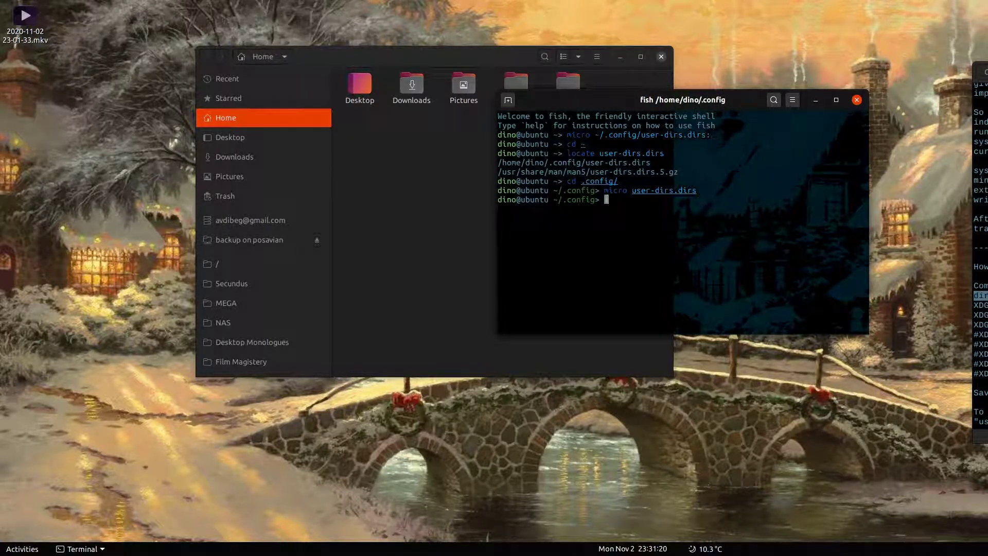
- Copy echo "enabled=false" > ~/.config/user-dirs.conf from the notes to the terminal prompt, and clear it without running it
key("alt+Tab")
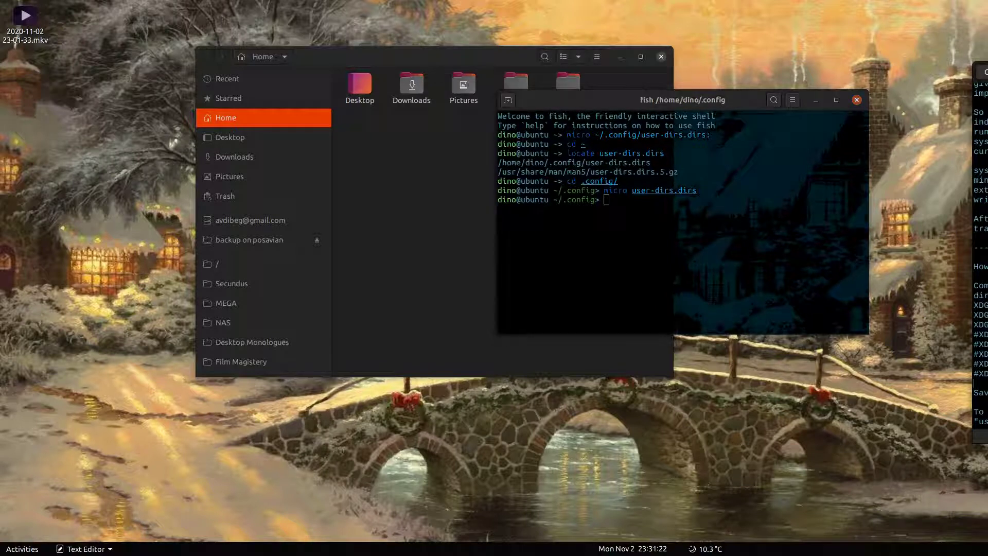
scroll(980, 257, "down", 3)
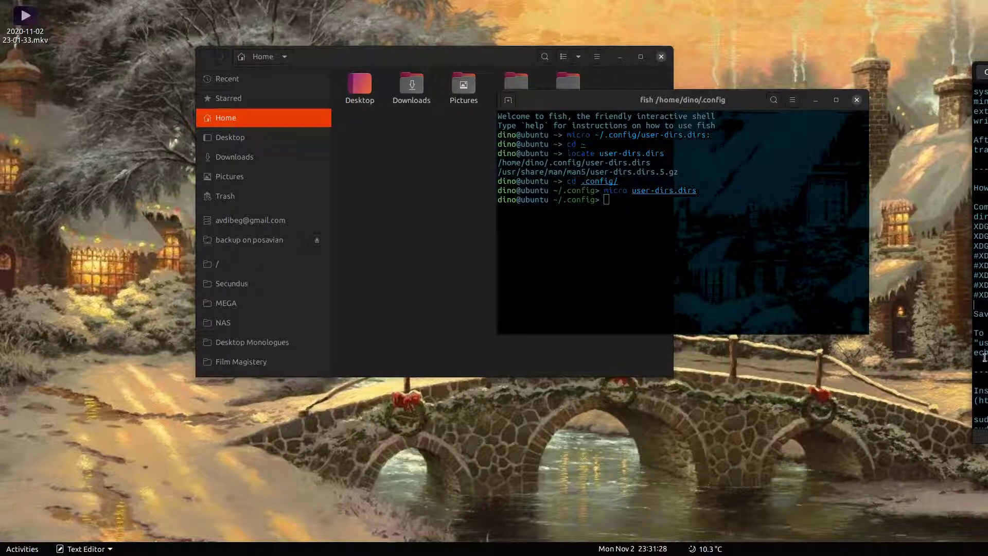
left_click_drag(974, 353, 987, 353)
left_click(616, 211)
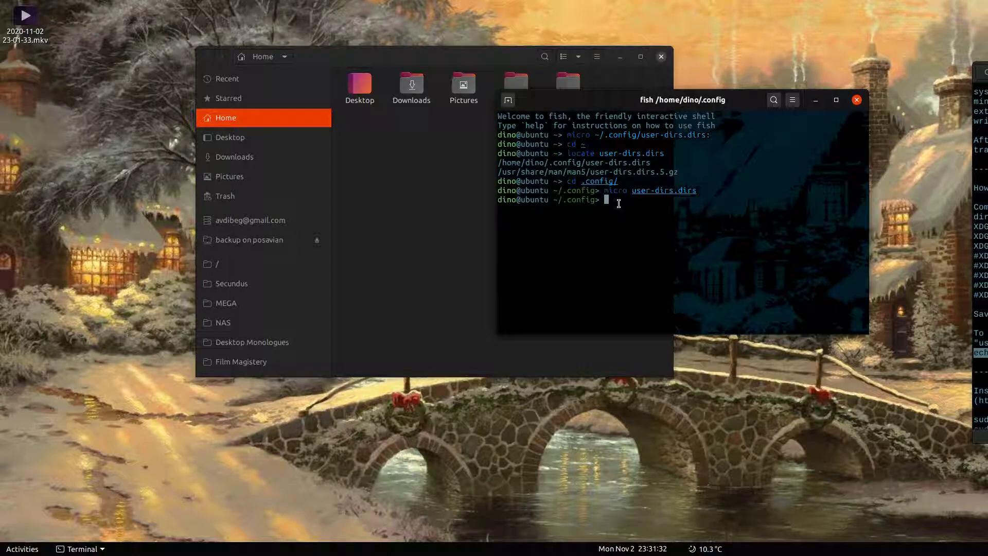
type("echo \"enabled=false\" > ~/.config/user-dirs.conf")
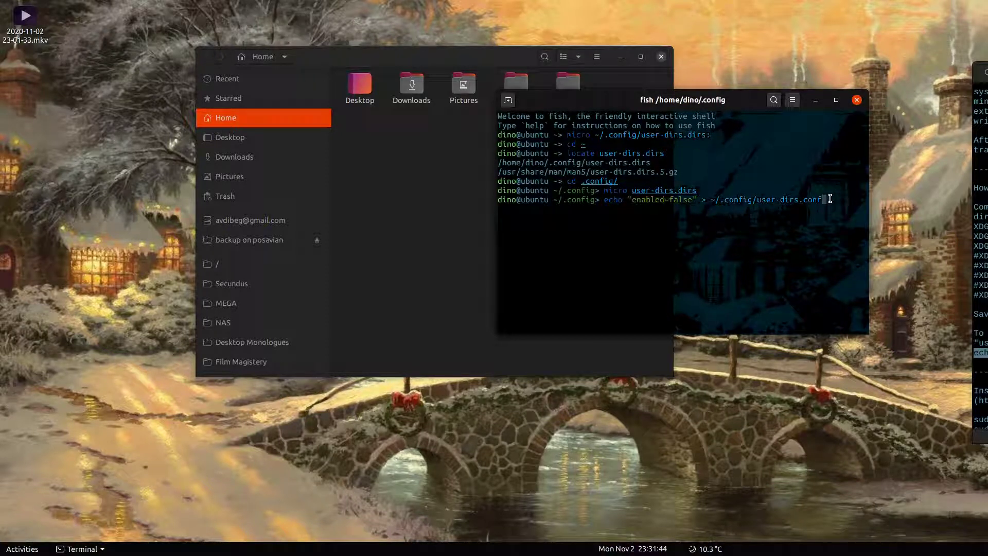
key("BackSpace")
key("BackSpace")
key("BackSpace")
key("BackSpace")
key("BackSpace")
key("BackSpace")
key("BackSpace")
key("BackSpace")
key("BackSpace")
key("BackSpace")
key("BackSpace")
key("BackSpace")
key("BackSpace")
key("BackSpace")
key("BackSpace")
key("BackSpace")
key("BackSpace")
key("BackSpace")
key("BackSpace")
key("BackSpace")
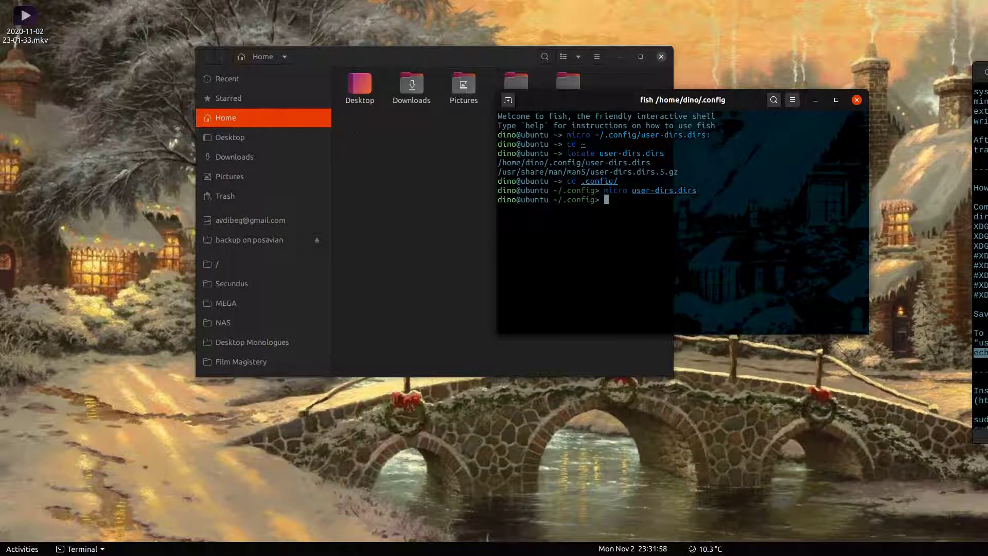
- Copy sudo add-apt-repository ppa:cappelikan/ppa from the notes to the terminal prompt, and clear it without running it
scroll(980, 247, "down", 2)
left_click(981, 247)
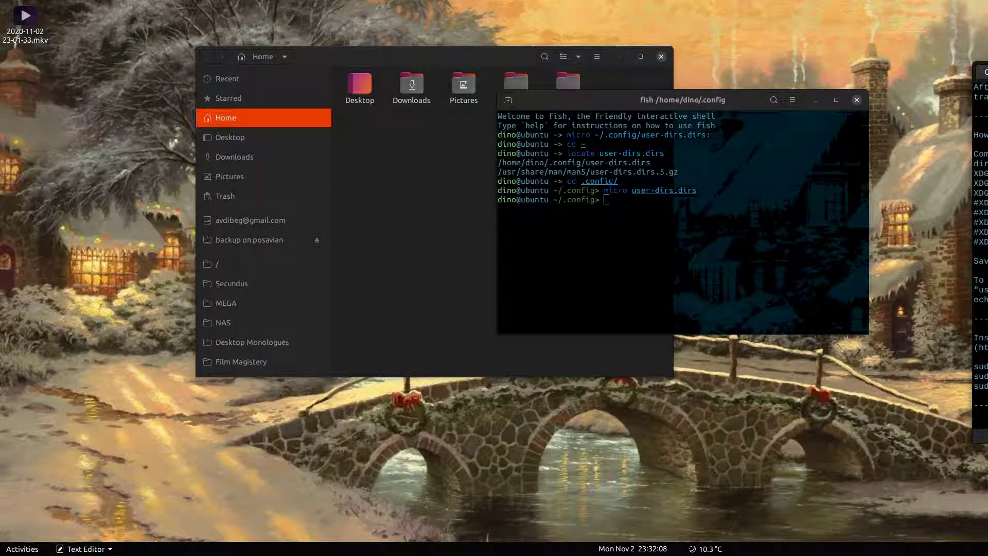
left_click_drag(987, 367, 852, 364)
left_click(709, 217)
middle_click(709, 217)
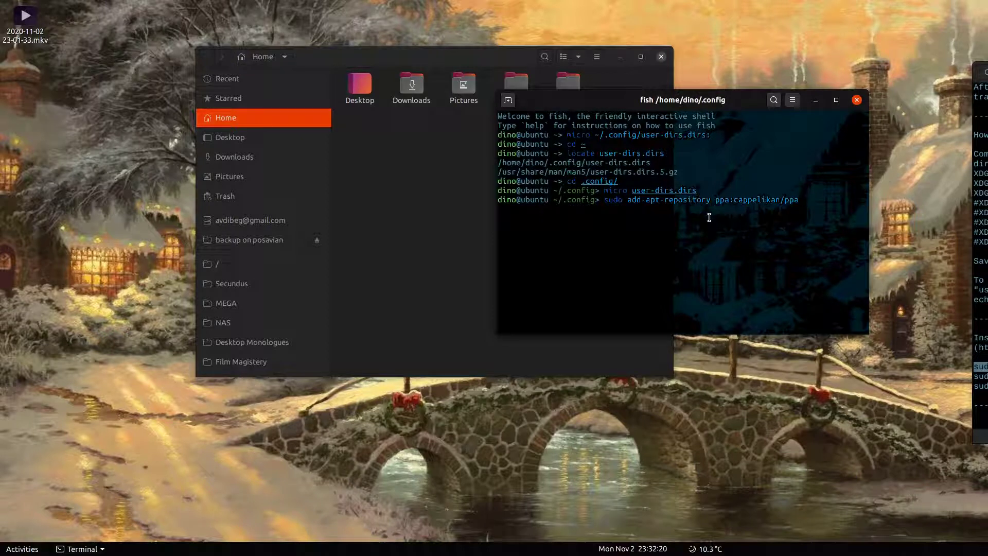
key("BackSpace")
key("BackSpace")
key("BackSpace")
key("BackSpace")
key("BackSpace")
key("BackSpace")
key("BackSpace")
key("BackSpace")
key("BackSpace")
key("BackSpace")
key("BackSpace")
key("BackSpace")
key("BackSpace")
key("BackSpace")
key("BackSpace")
key("BackSpace")
key("BackSpace")
key("BackSpace")
key("BackSpace")
key("BackSpace")
key("BackSpace")
key("BackSpace")
key("BackSpace")
key("BackSpace")
key("BackSpace")
key("BackSpace")
key("BackSpace")
key("BackSpace")
key("BackSpace")
key("BackSpace")
key("BackSpace")
key("BackSpace")
key("BackSpace")
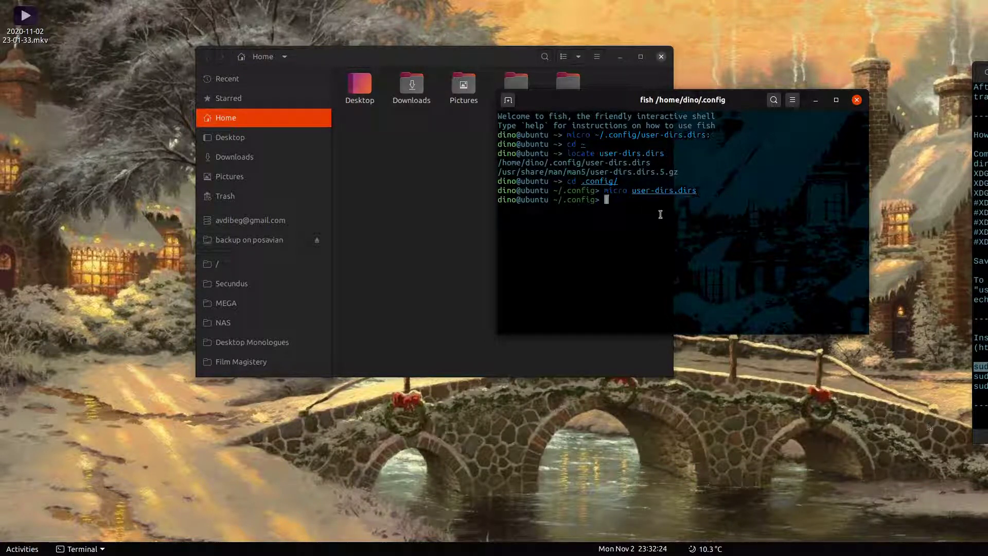
- Write the sudo apt update command at the terminal prompt, and erase it back to sudo without running it
type("sudo aapt update")
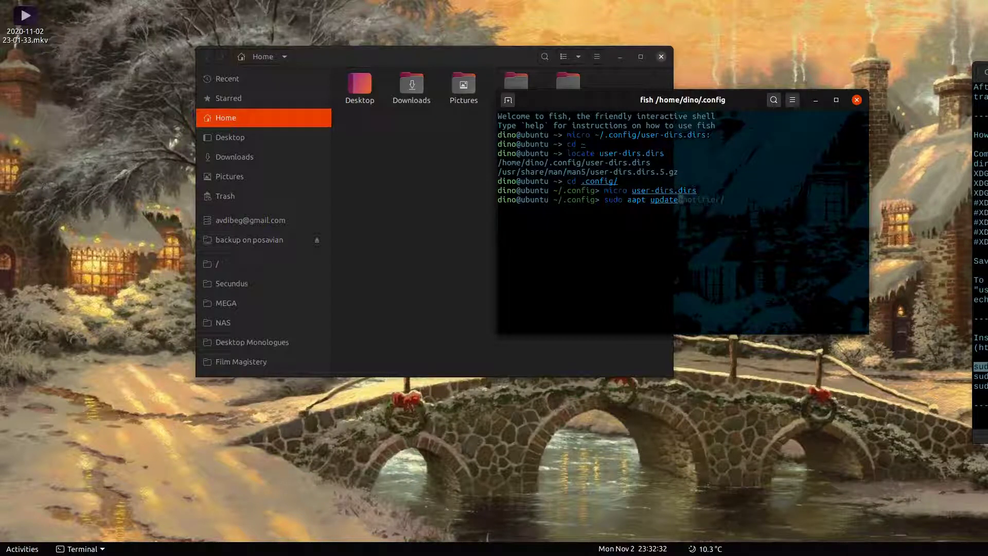
key("BackSpace")
key("BackSpace")
key("BackSpace")
key("BackSpace")
key("BackSpace")
key("BackSpace")
key("BackSpace")
key("BackSpace")
key("BackSpace")
key("BackSpace")
- Write sudo apt install mainline at the terminal prompt, replacing the wrongly completed libpulse-mainloop-glib0 package name, without running the command
type("pt install libpulse-mainloop")
key("Tab")
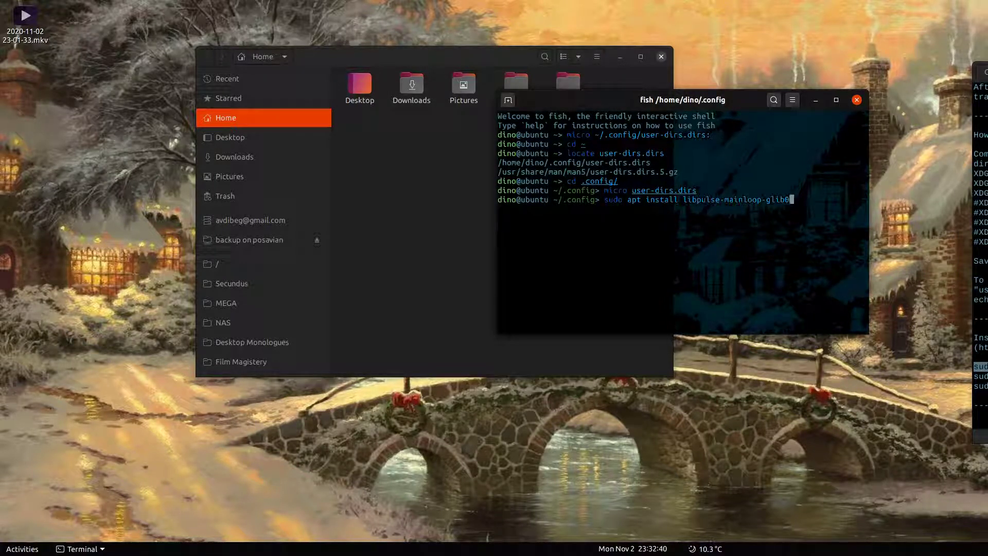
key("BackSpace")
key("BackSpace")
key("BackSpace")
key("BackSpace")
key("BackSpace")
key("BackSpace")
key("BackSpace")
key("BackSpace")
key("BackSpace")
key("BackSpace")
key("BackSpace")
key("BackSpace")
key("BackSpace")
key("BackSpace")
key("BackSpace")
key("BackSpace")
key("BackSpace")
key("BackSpace")
key("BackSpace")
key("BackSpace")
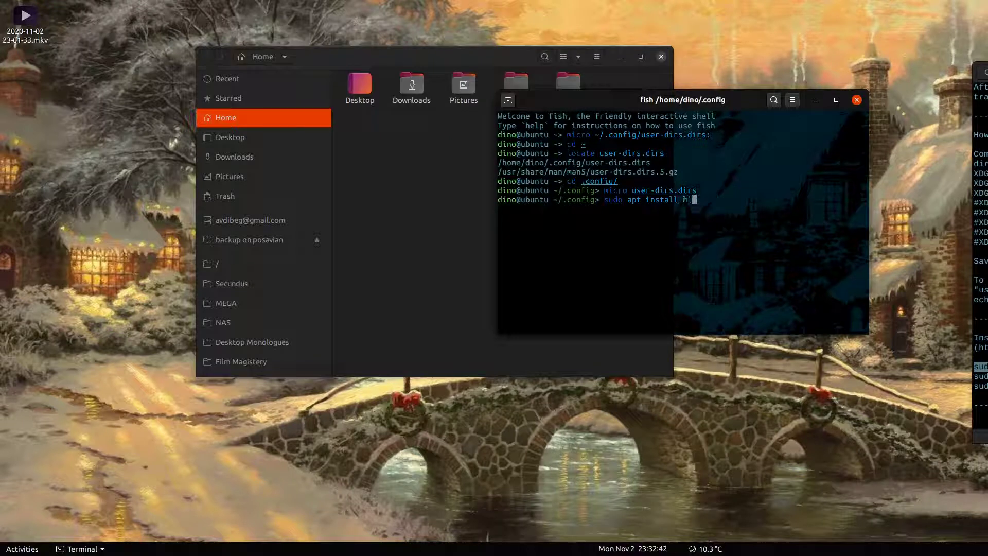
type("a")
key("Right")
- Search the installed applications for "main" and open Ubuntu Mainline Kernel Installer
key("super")
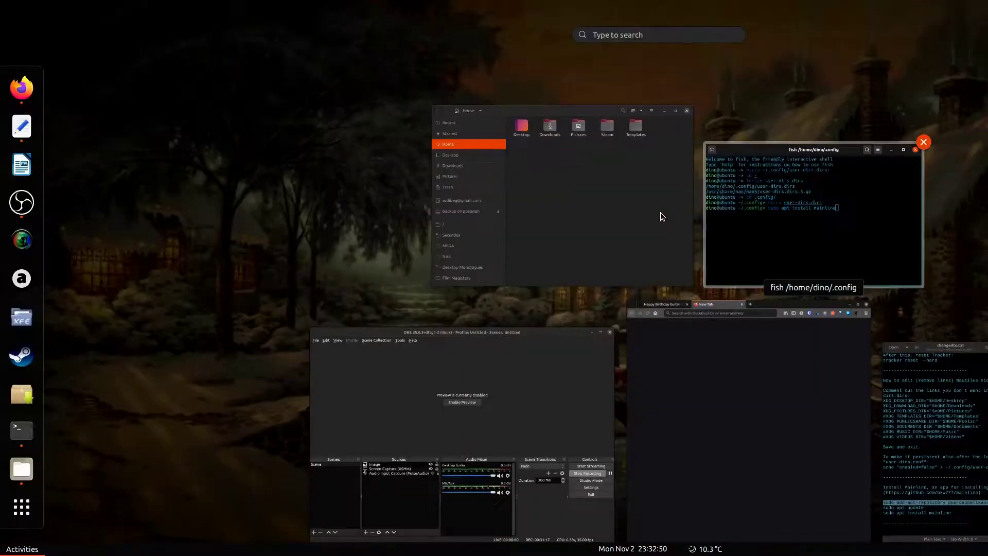
type("main")
key("Return")
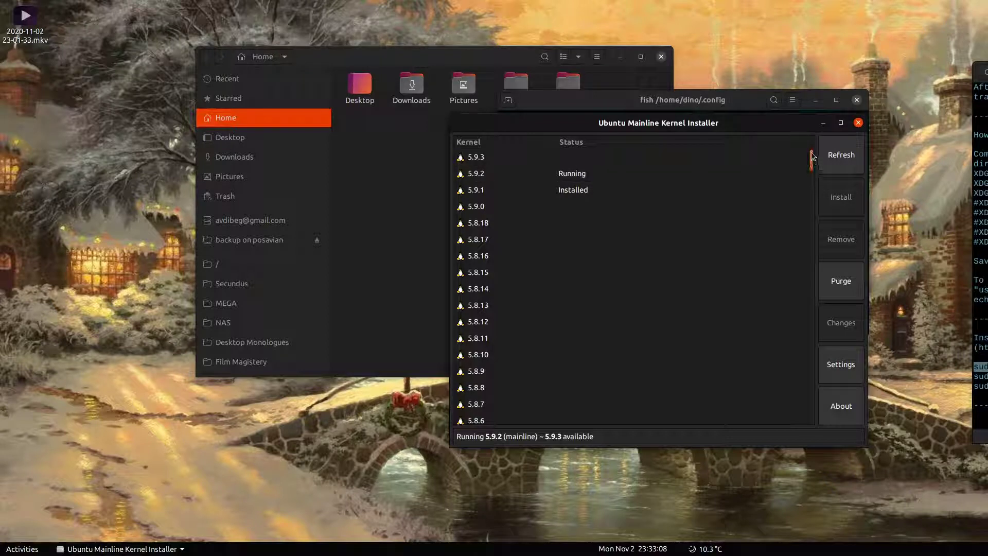
- Select kernel 5.9.3, examine the older kernel versions in the list, and return to the newest ones
left_click(527, 157)
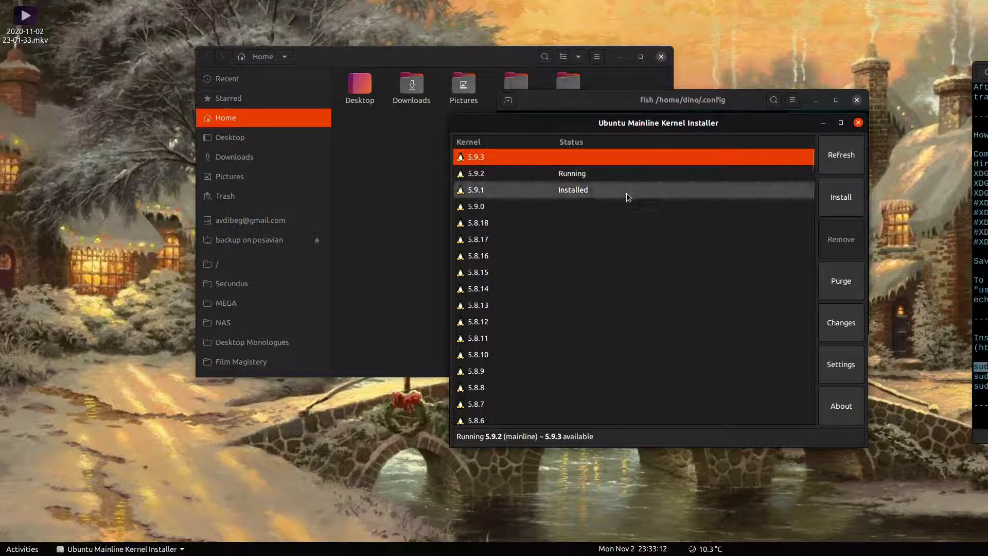
scroll(658, 309, "down", 15)
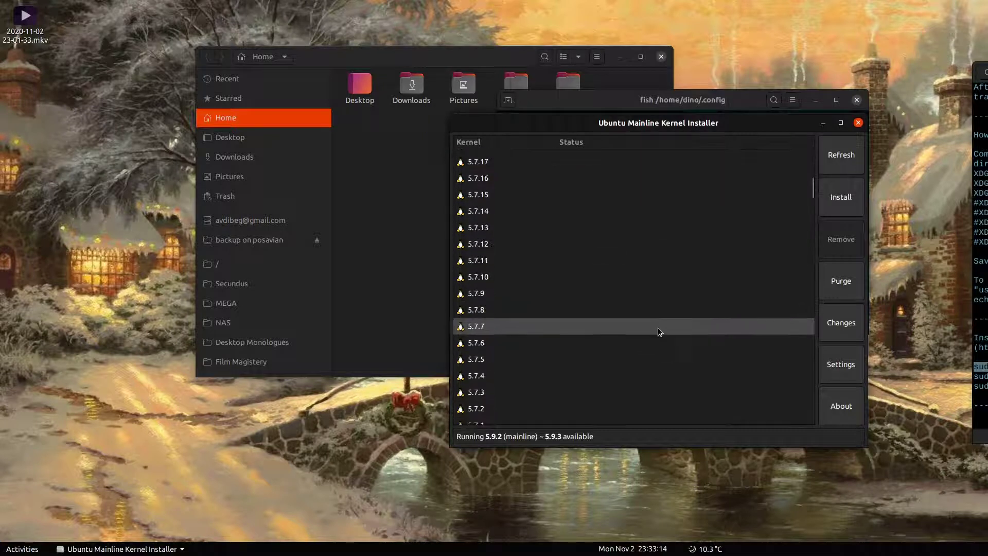
scroll(656, 327, "down", 4)
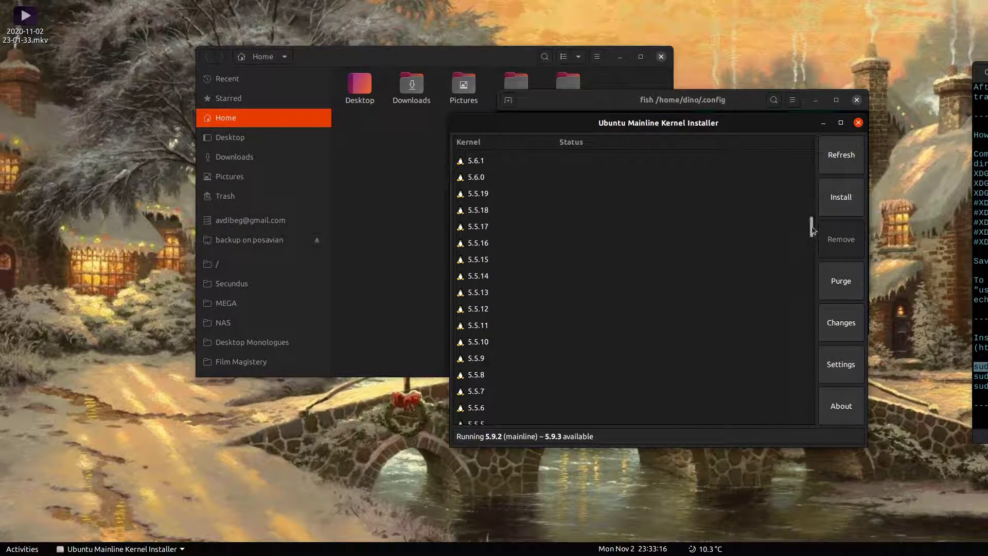
left_click_drag(812, 222, 808, 157)
- Close the terminal, Ubuntu Mainline Kernel Installer and Home folder windows to clear the desktop
left_click_drag(744, 103, 729, 171)
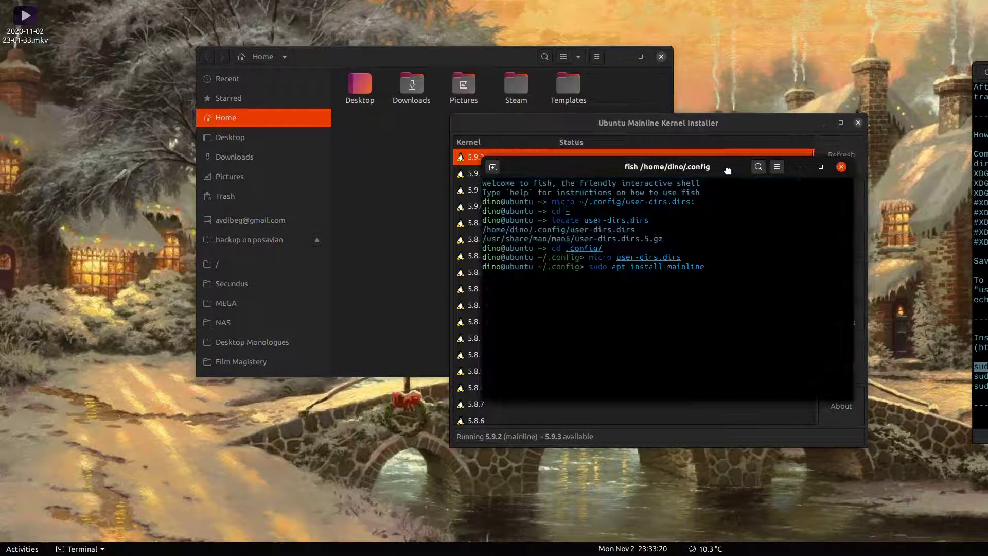
left_click(841, 169)
mouse_move(737, 128)
left_mouse_down()
mouse_move(638, 76)
mouse_move(751, 136)
left_mouse_up()
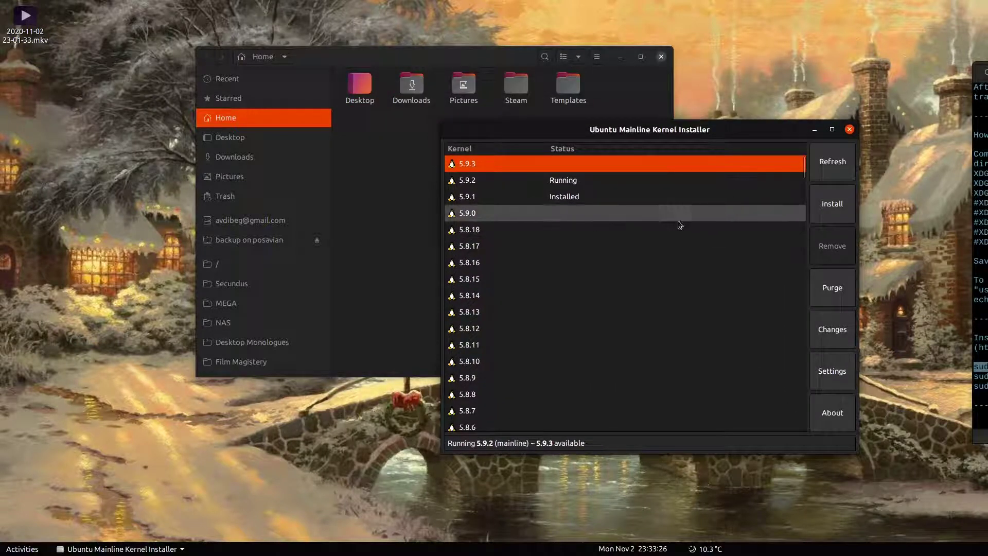
left_click(850, 130)
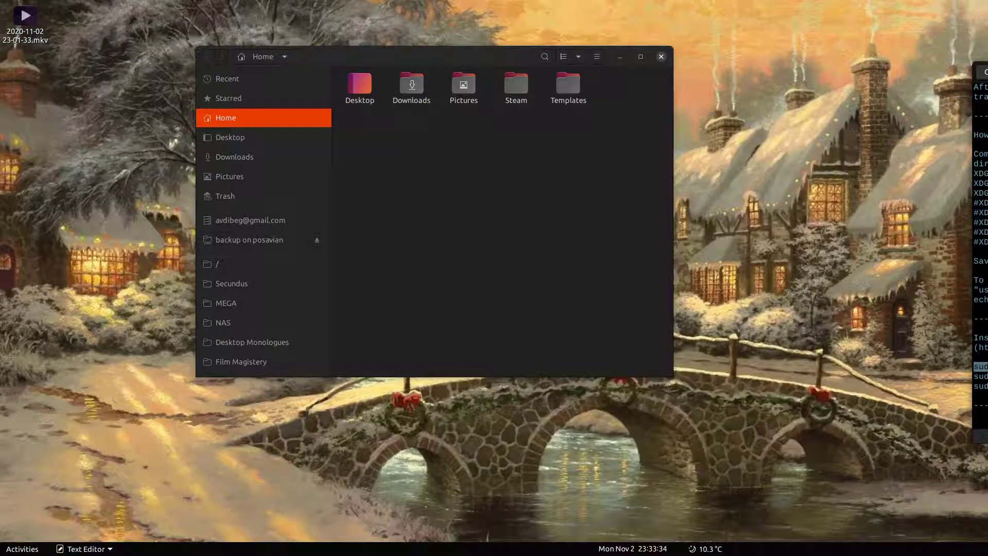
left_click(621, 127)
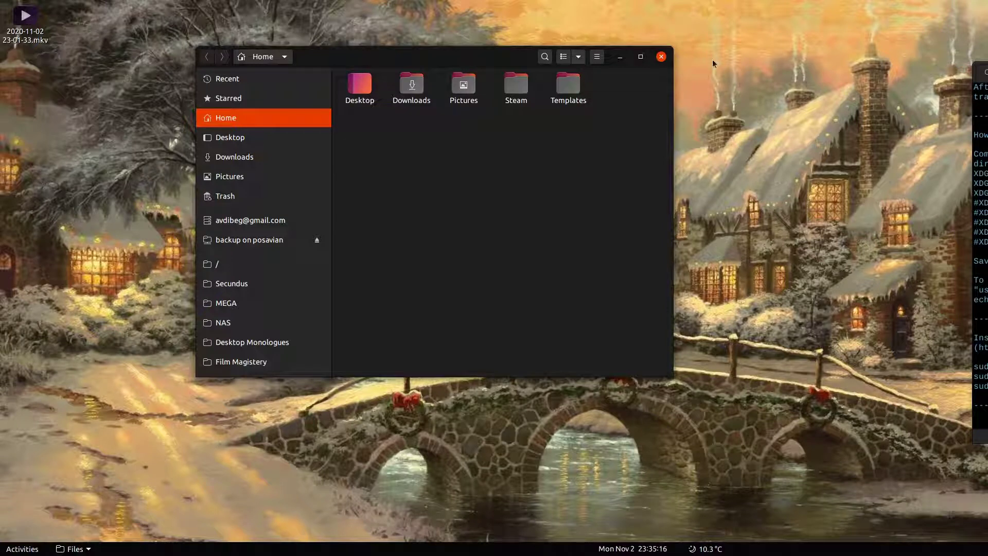
left_click(661, 56)
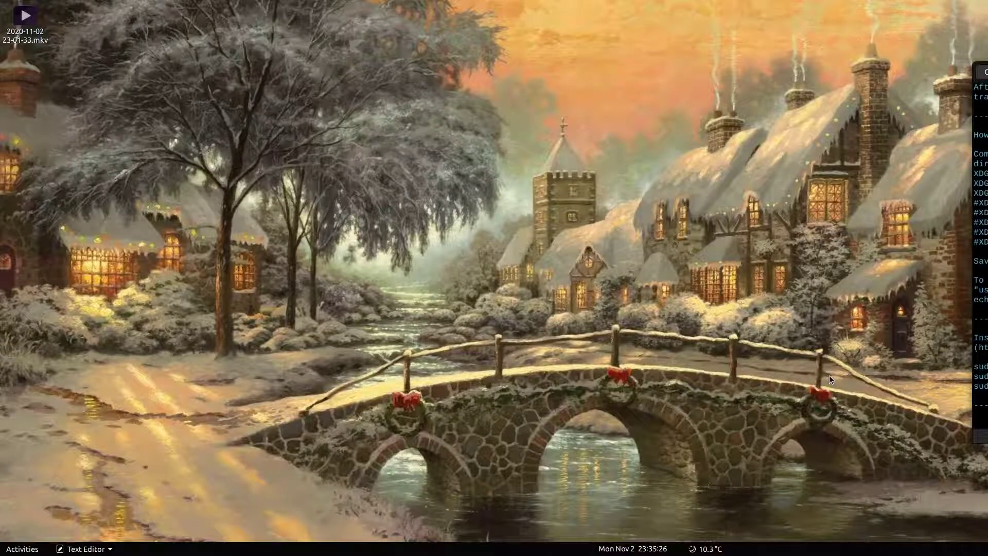
- Show the grid of all installed applications, and return through the window overview to the desktop
key("super+a")
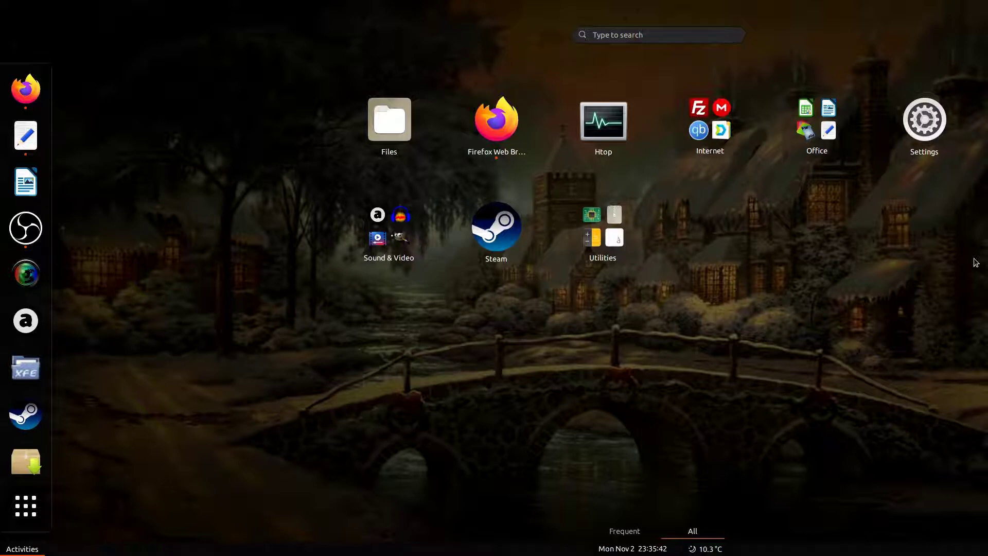
key("Escape")
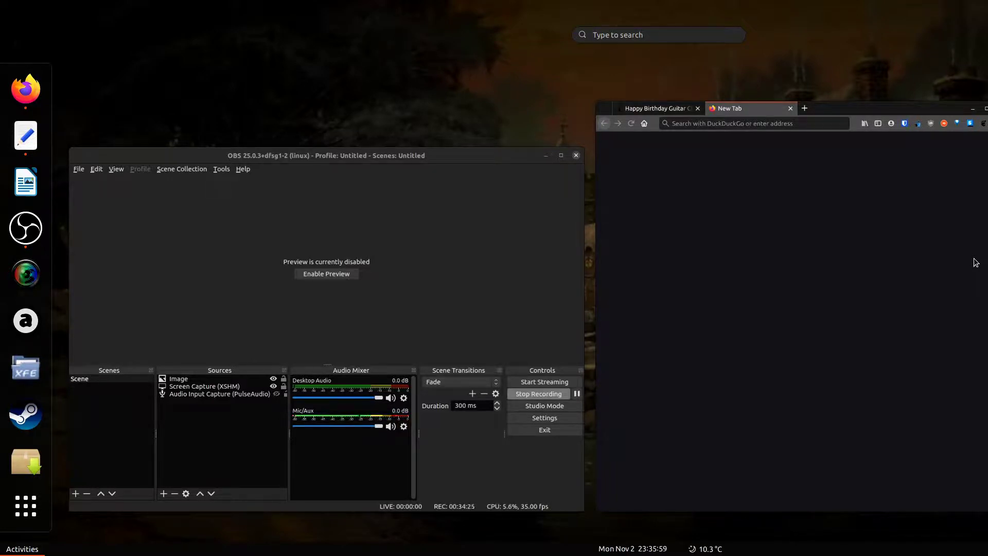
key("super")
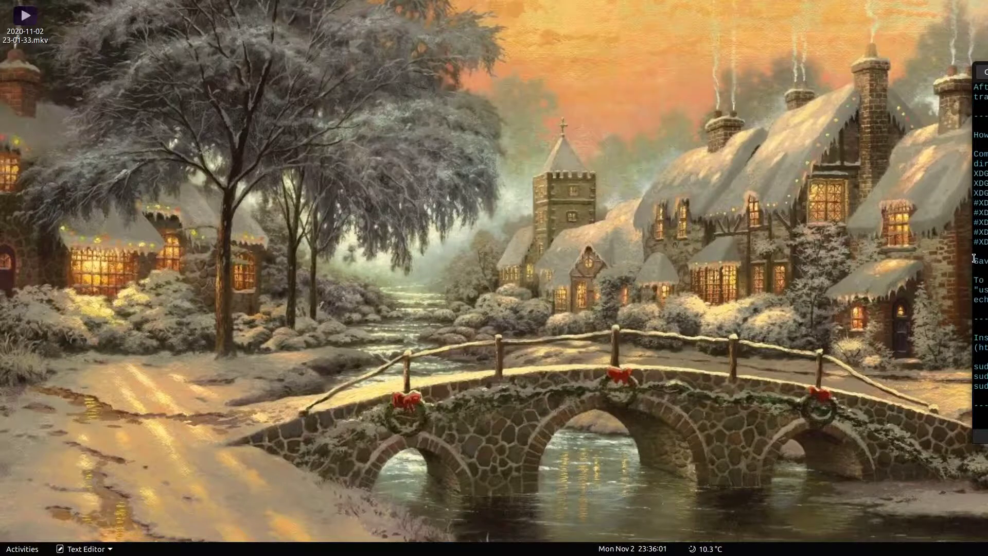